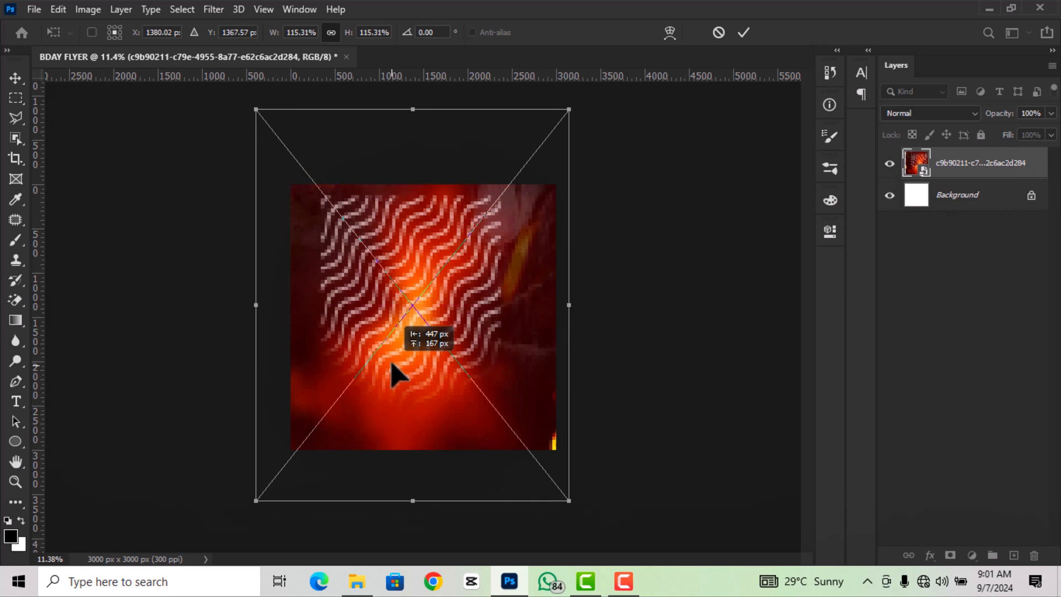
- Resize the red-orange wave background to 104.98% and centre it on the canvas
click(744, 32)
scroll(469, 294, up, 3)
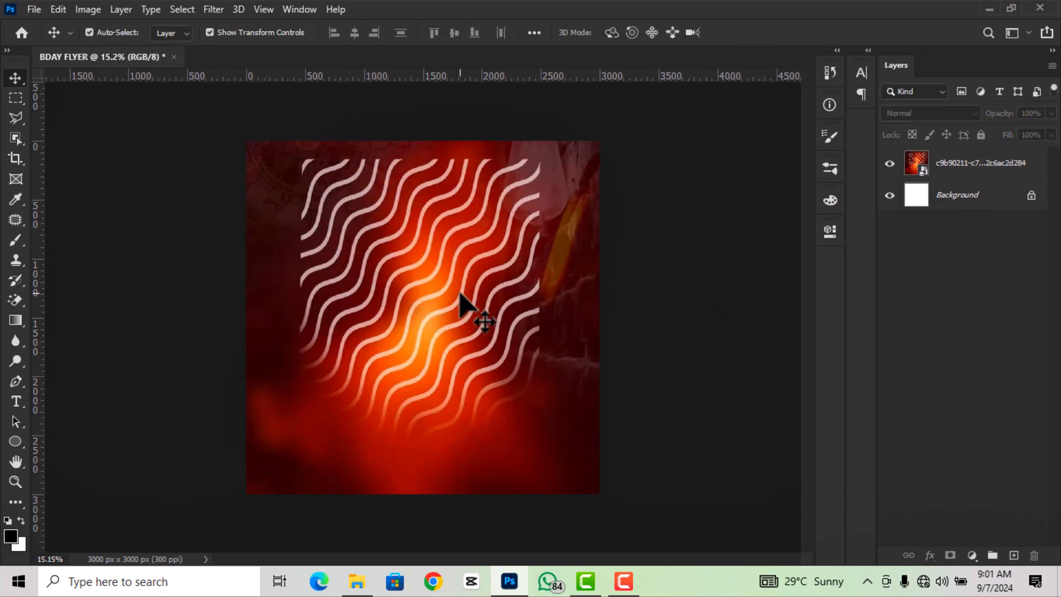
click(460, 293)
scroll(459, 293, down, 2)
drag(598, 518, 575, 495)
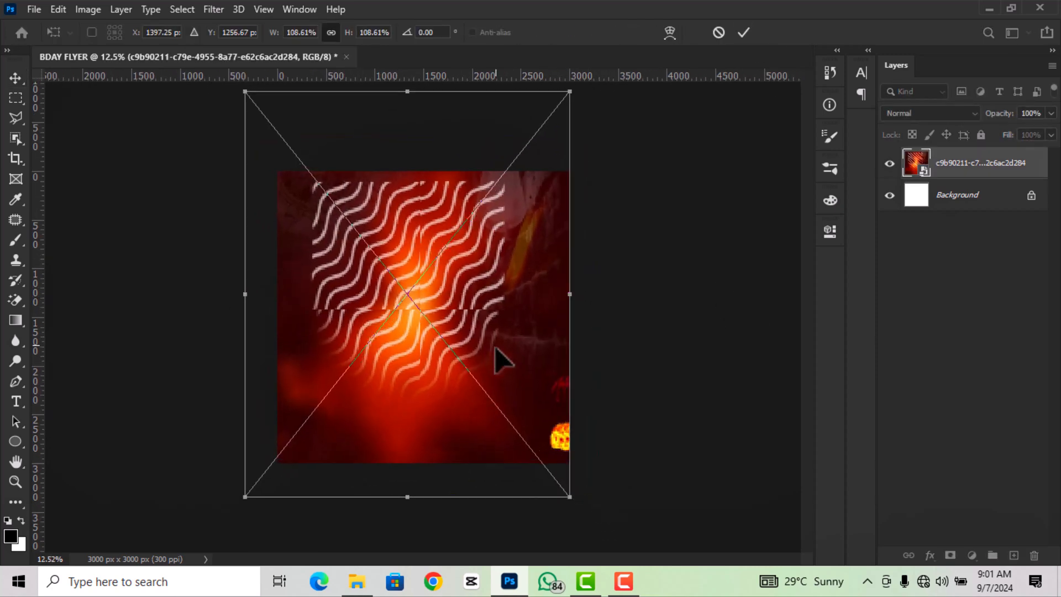
drag(497, 356, 503, 362)
drag(260, 100, 267, 107)
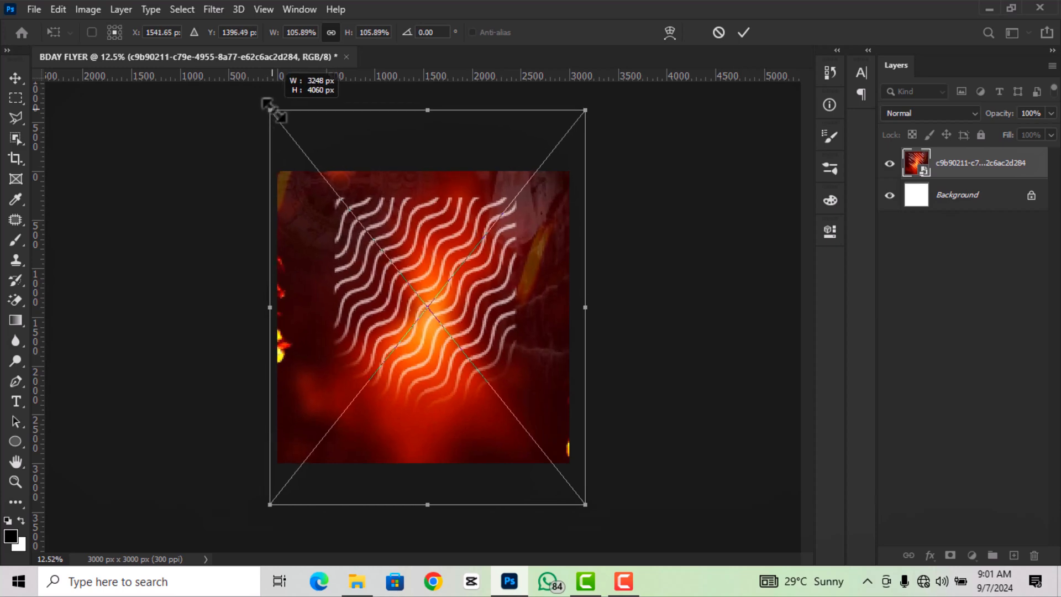
scroll(415, 249, up, 1)
drag(415, 248, 410, 246)
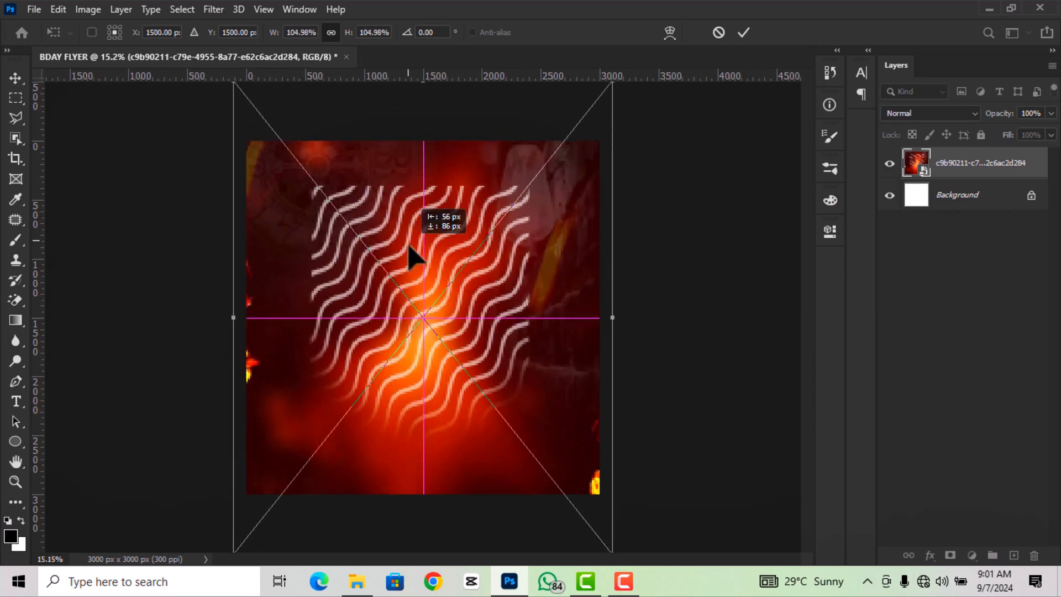
click(745, 32)
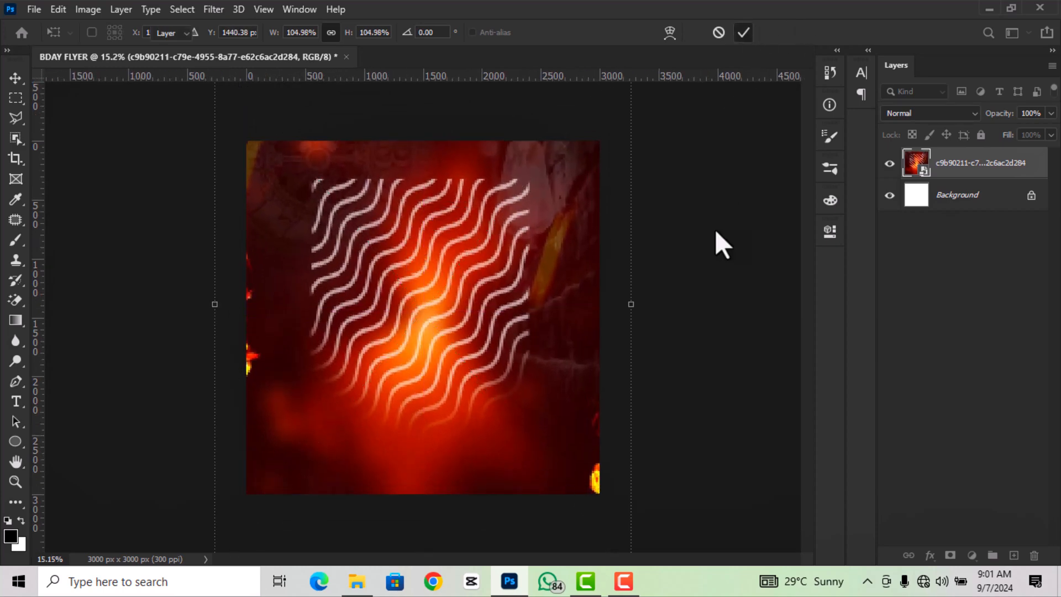
key(ctrl+minus)
- Rasterize the wave background layer
key(ctrl+plus)
click(525, 265)
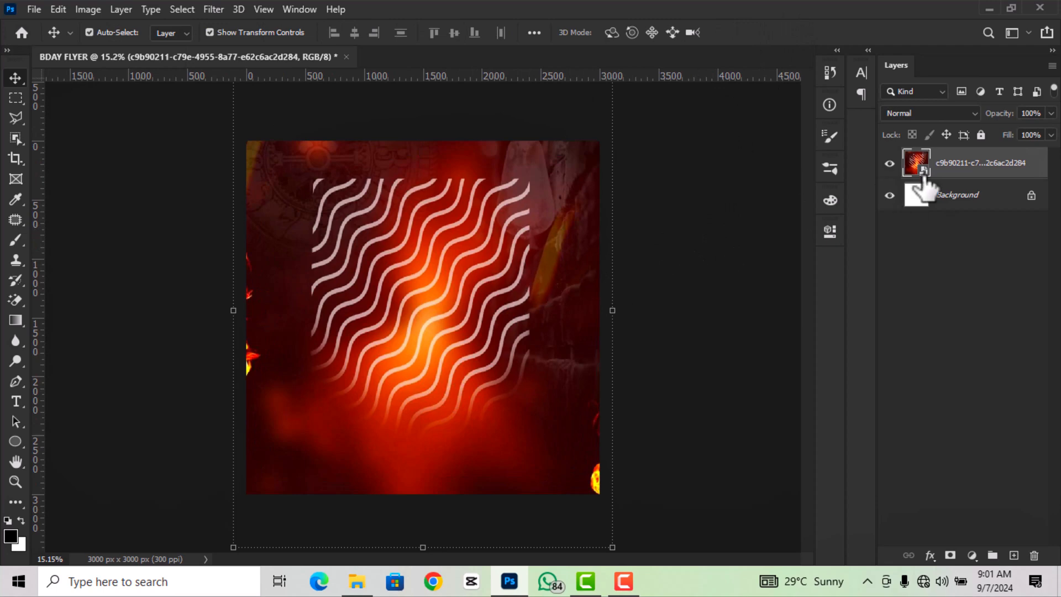
right_click(954, 166)
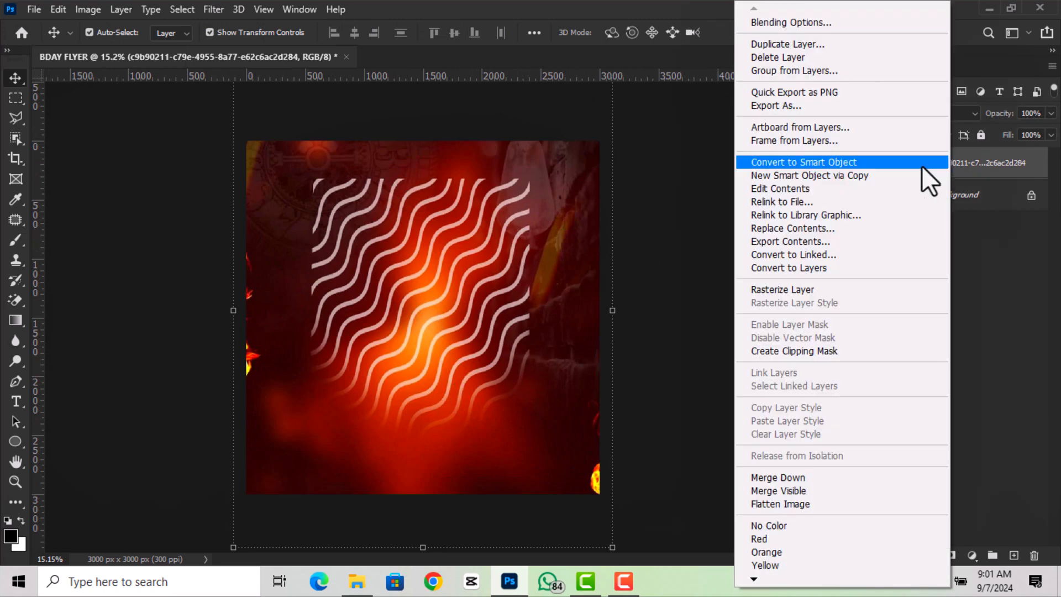
click(799, 286)
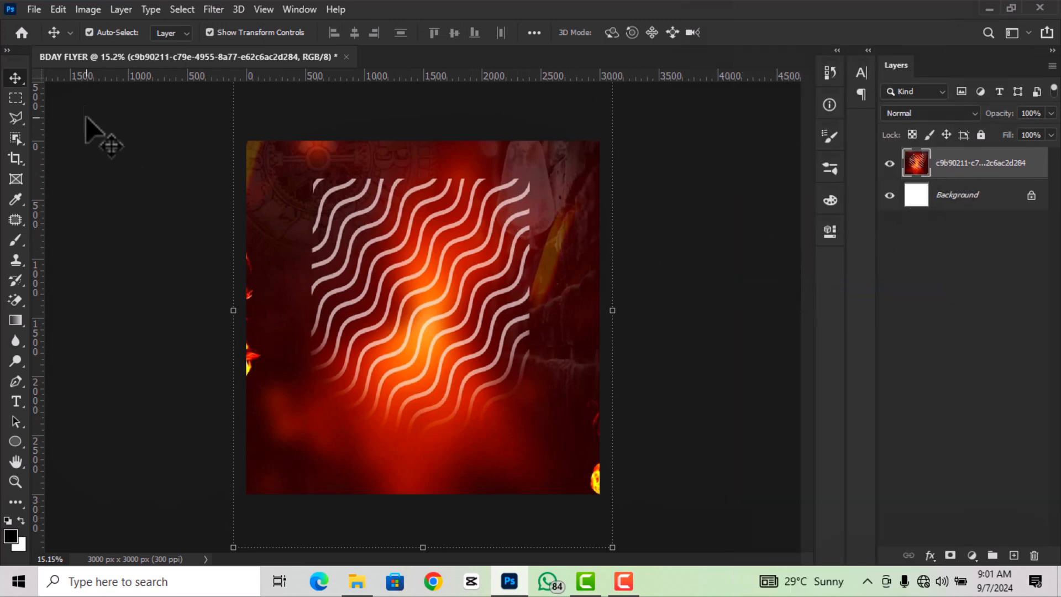
- Shift the background to magenta with Hue/Saturation (Hue -28, Saturation +60)
click(88, 9)
mouse_move(97, 50)
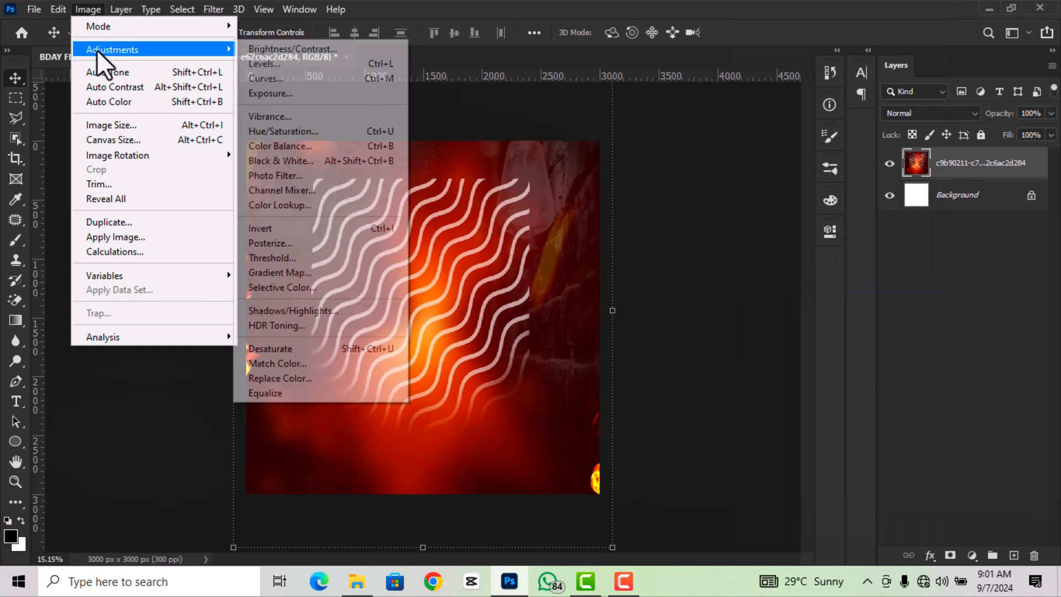
click(300, 132)
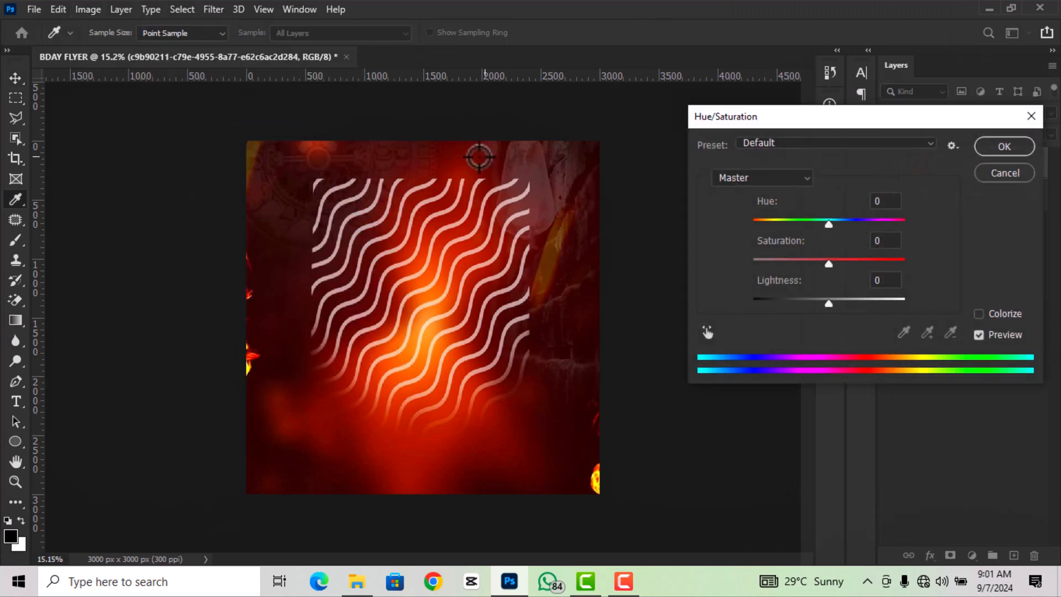
drag(832, 234, 877, 257)
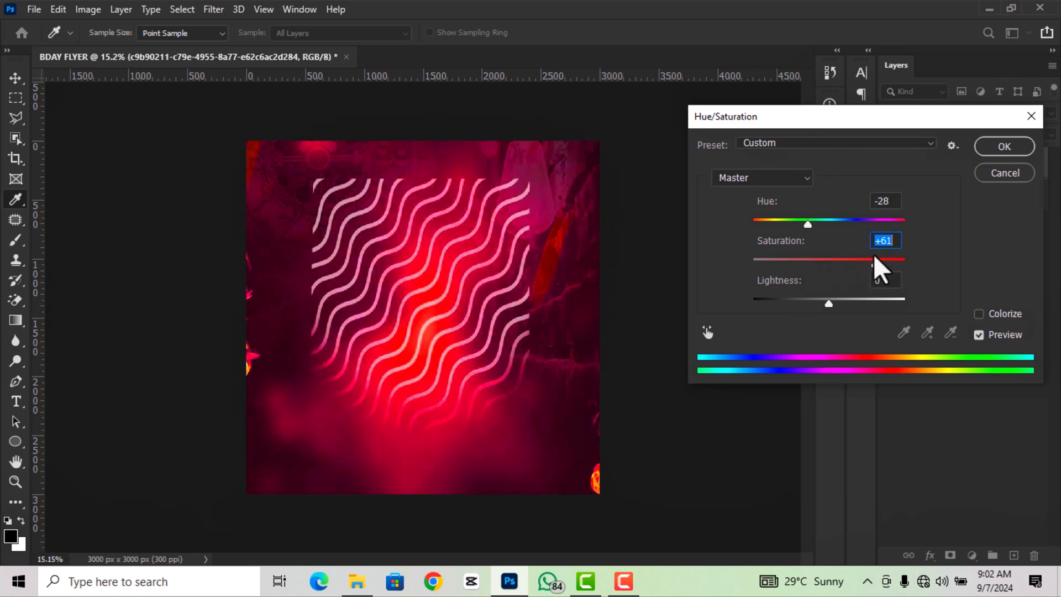
key(Down)
click(1002, 149)
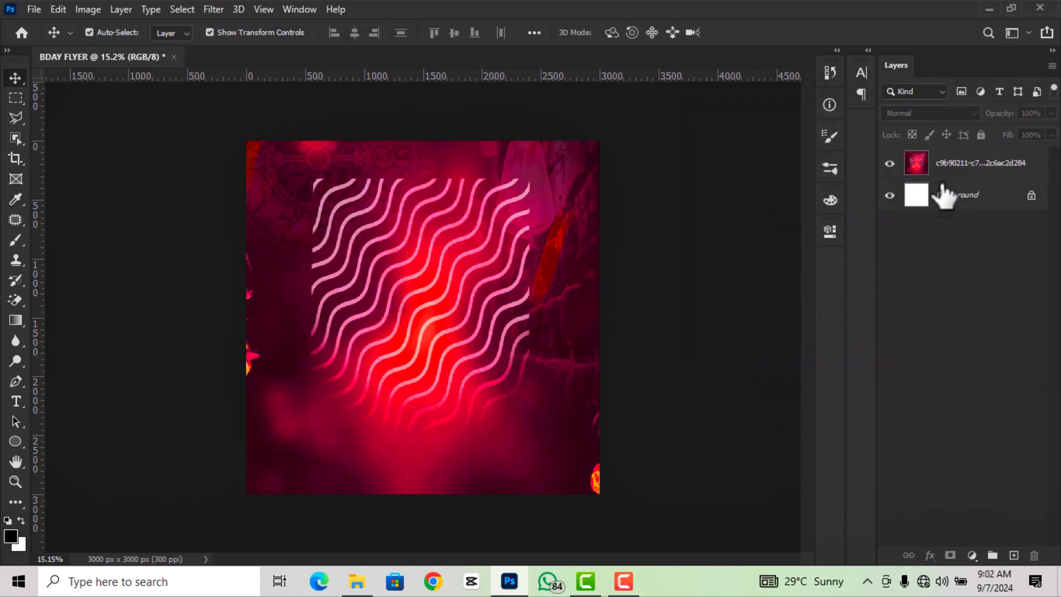
- Duplicate the magenta background, hide the original, lock the copy, and drag in the png pics portrait
click(955, 173)
key(ctrl+j)
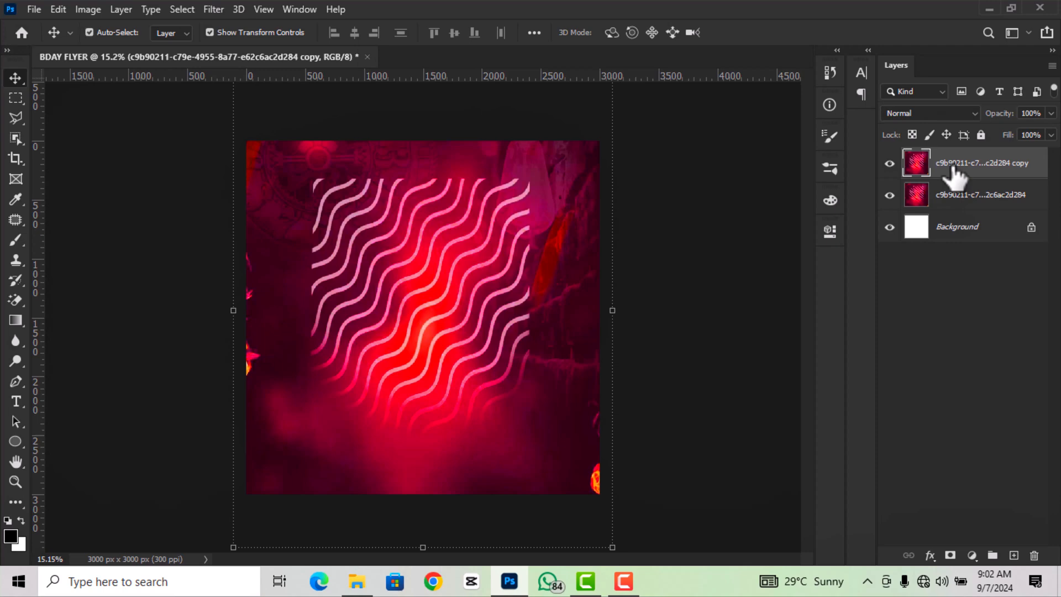
click(890, 195)
click(748, 313)
scroll(673, 311, down, 1)
click(978, 168)
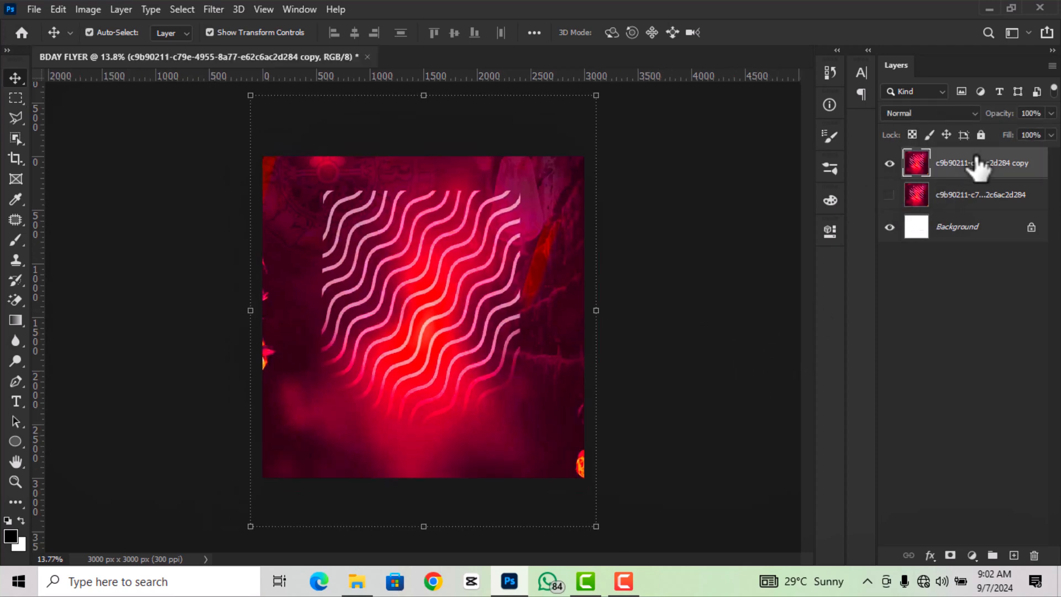
click(981, 135)
scroll(459, 320, up, 2)
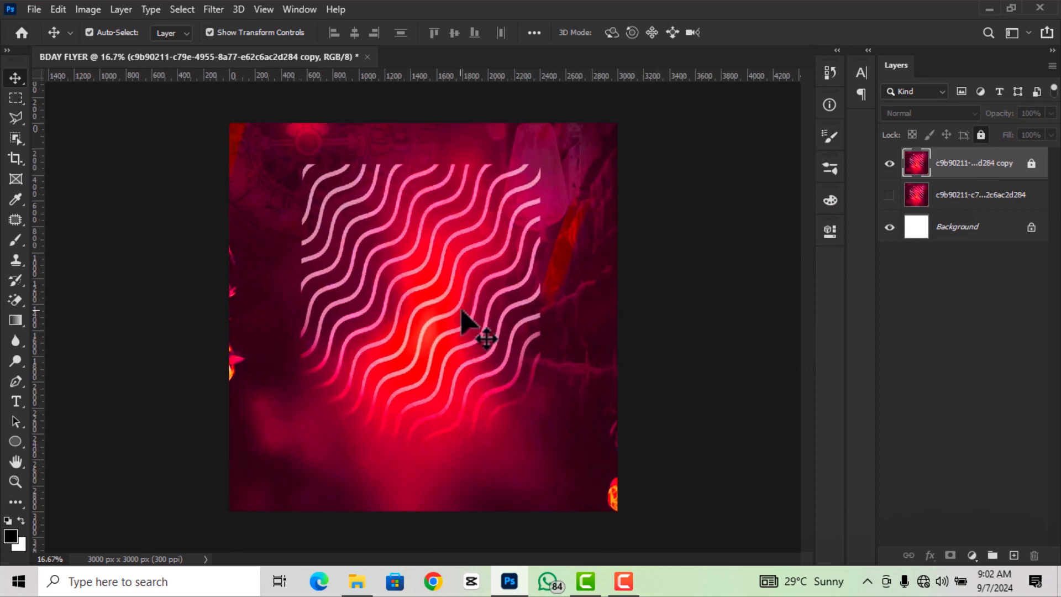
click(357, 582)
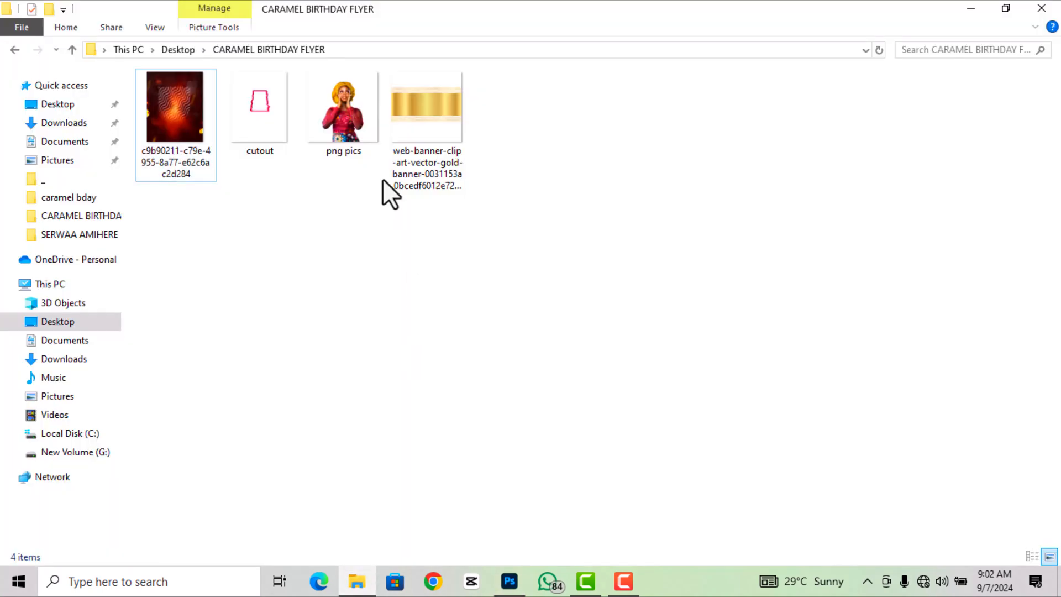
drag(346, 116, 446, 337)
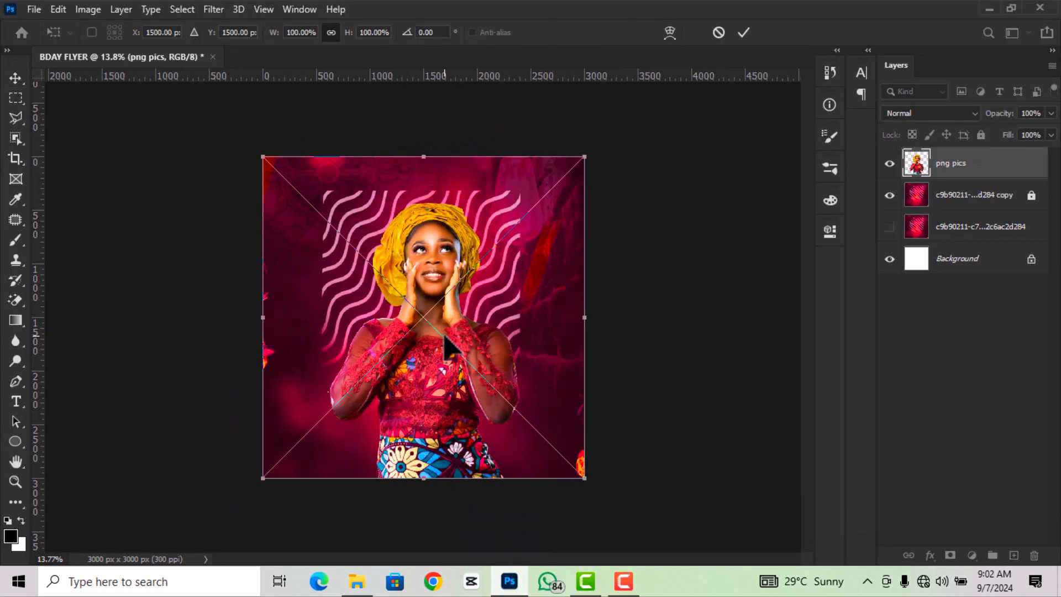
- Enlarge the png pics portrait to 128.77% over the lower canvas and commit it
drag(263, 479, 187, 555)
scroll(430, 311, up, 1)
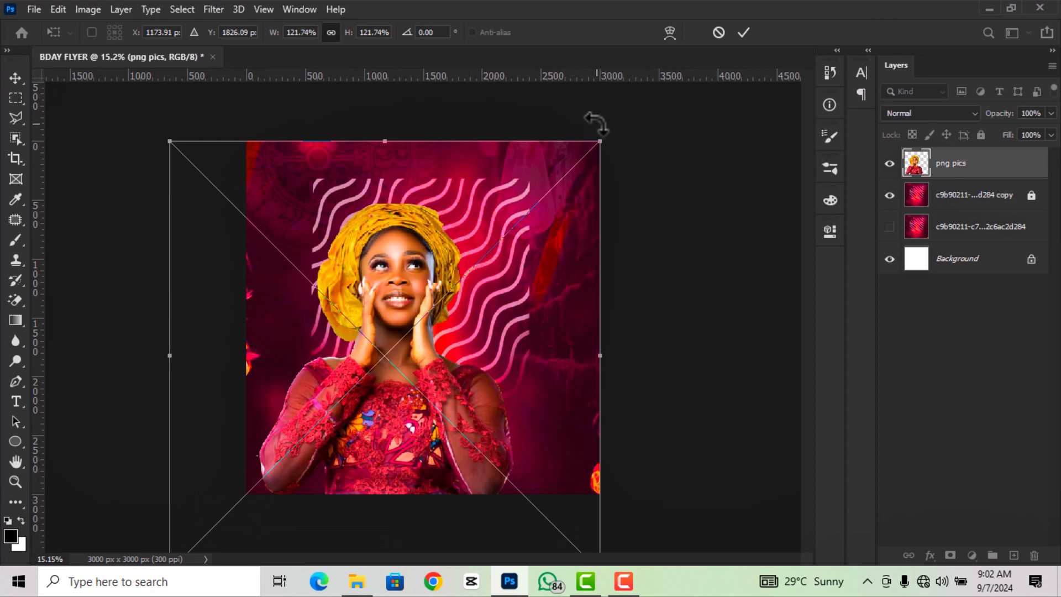
mouse_move(600, 141)
mouse_down()
mouse_move(622, 118)
mouse_move(608, 139)
mouse_up()
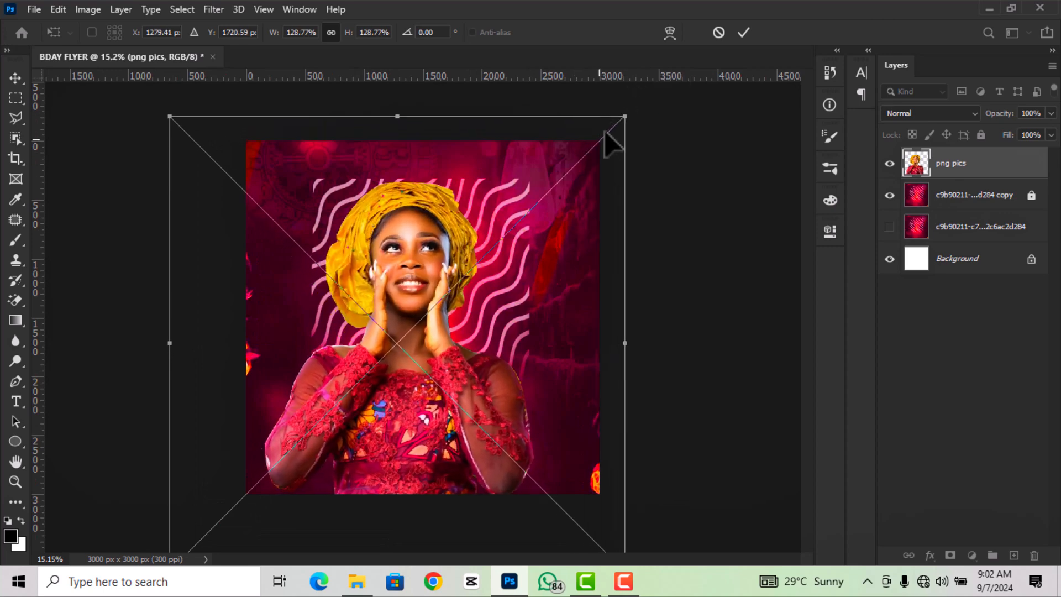
drag(430, 320, 446, 336)
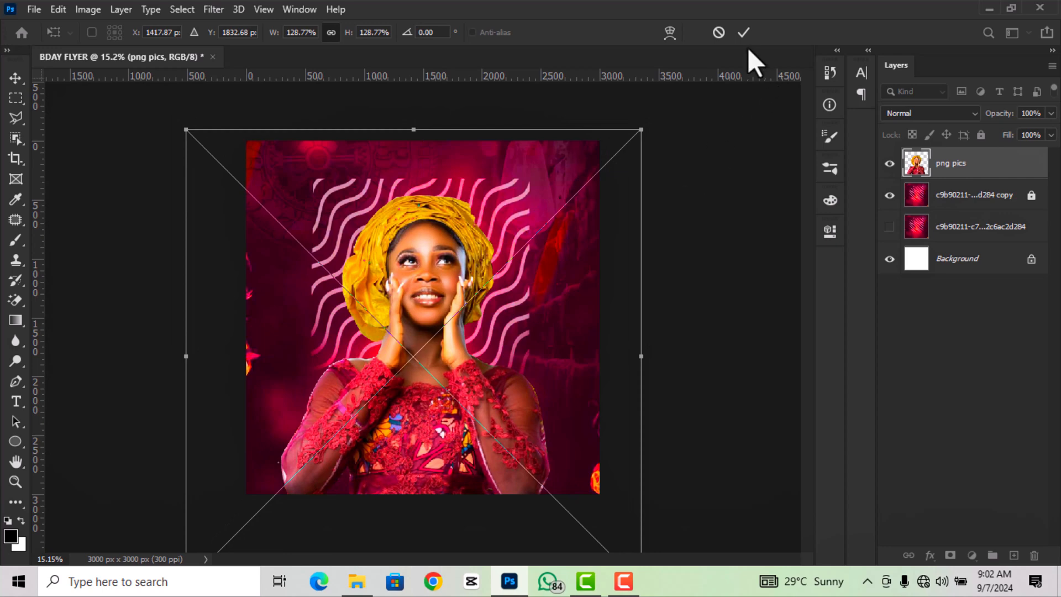
key(Return)
key(ctrl+plus)
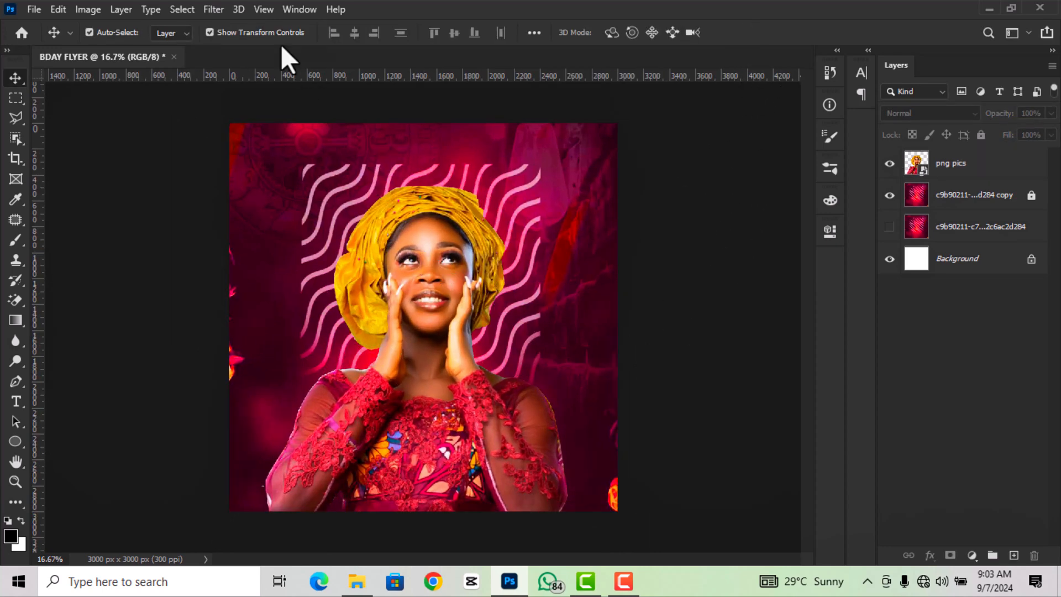
- Add horizontal guides at 10% and 90% of the canvas
click(263, 9)
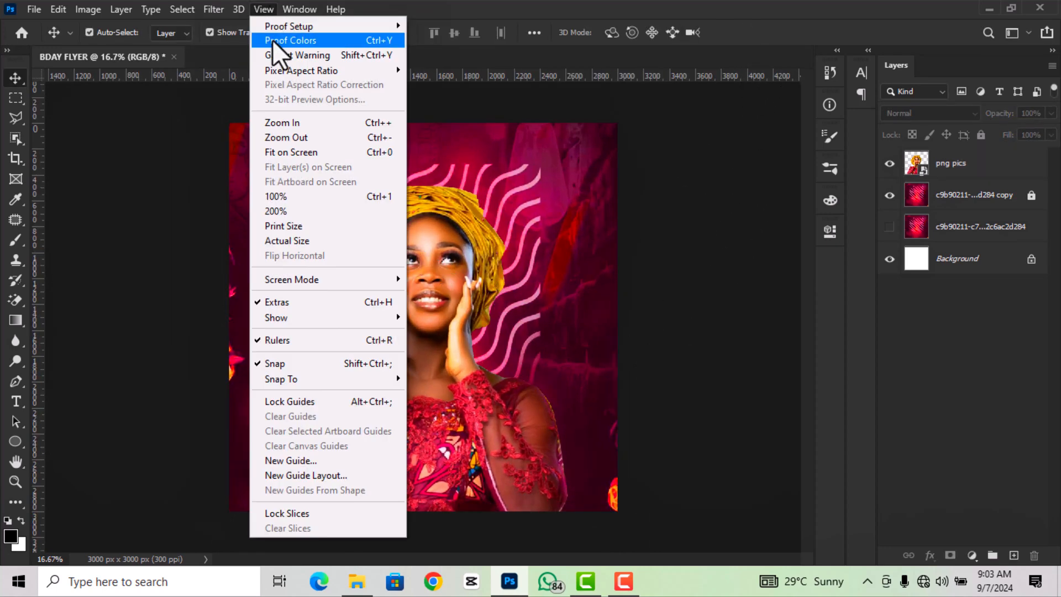
click(309, 461)
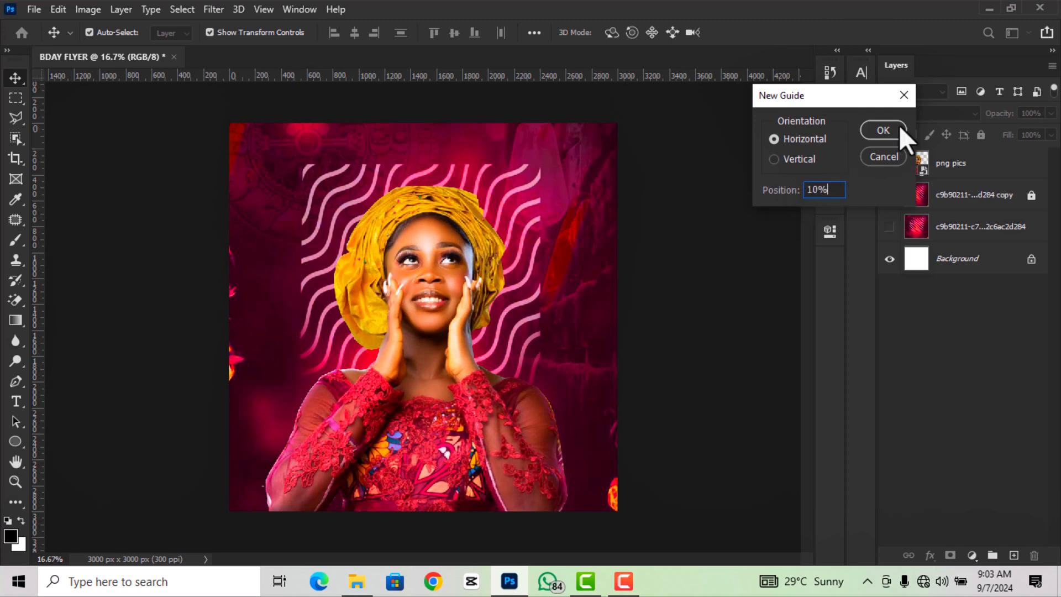
click(884, 131)
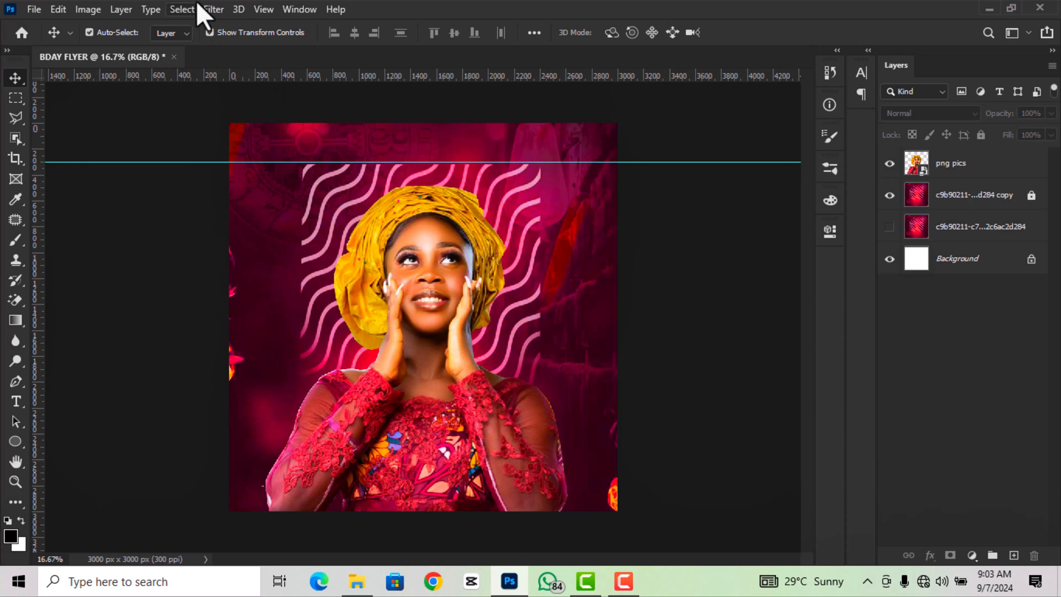
click(263, 9)
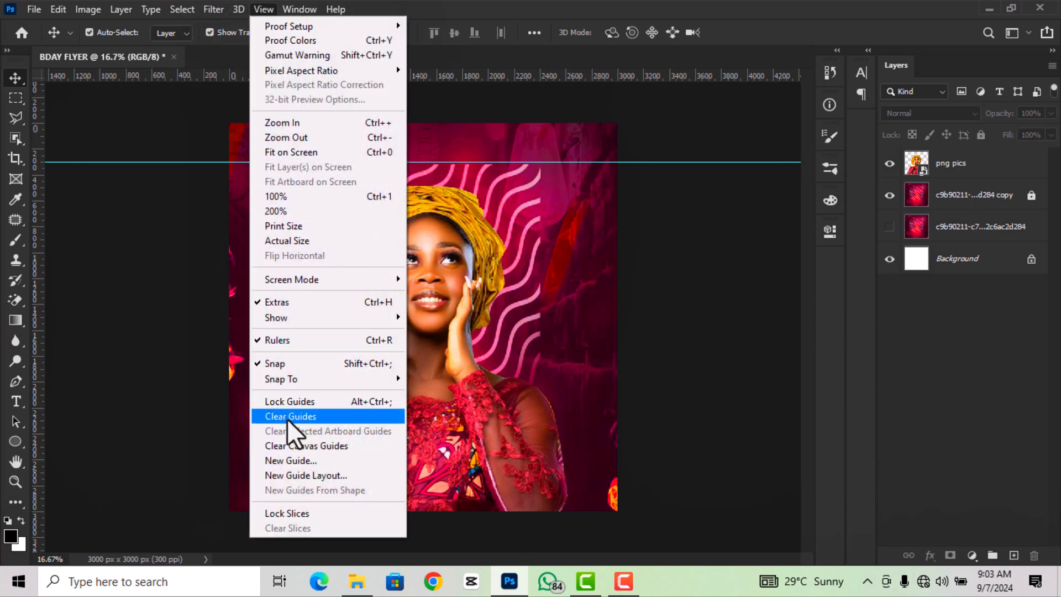
click(296, 459)
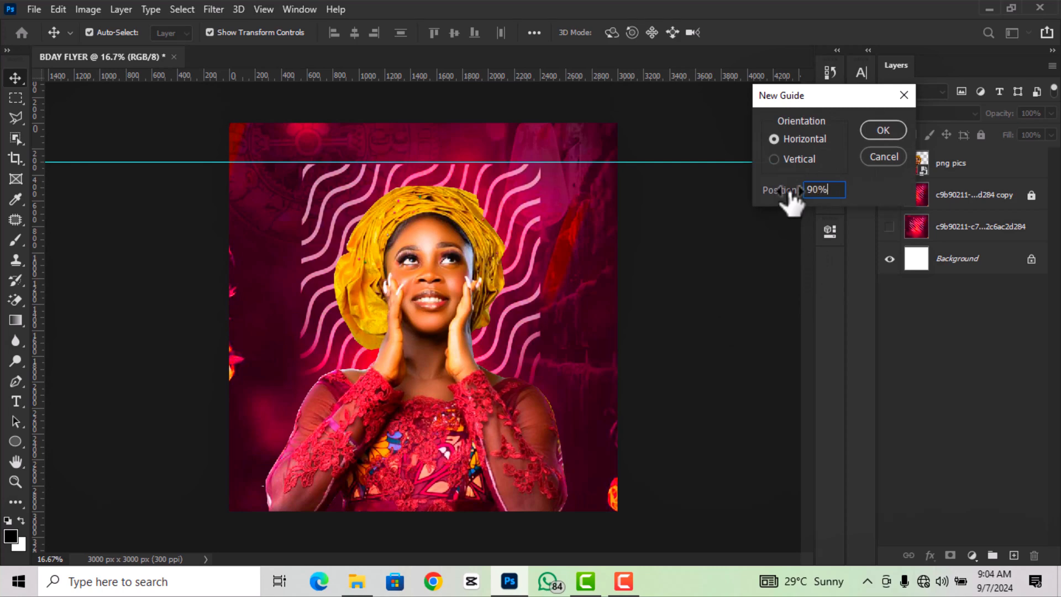
click(882, 132)
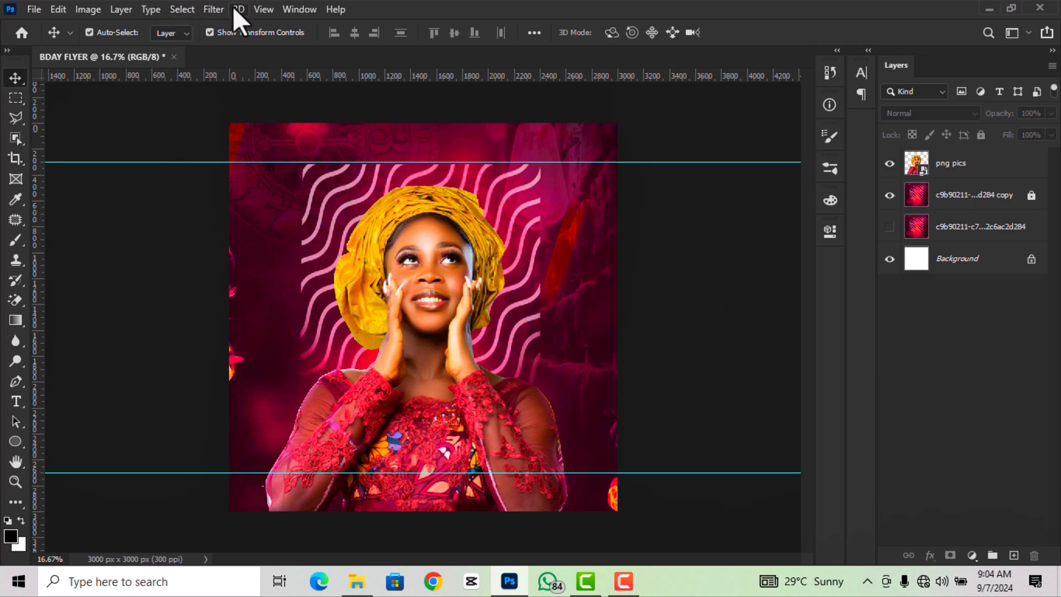
- Add vertical guides at 10% and 90% of the flyer width
click(264, 9)
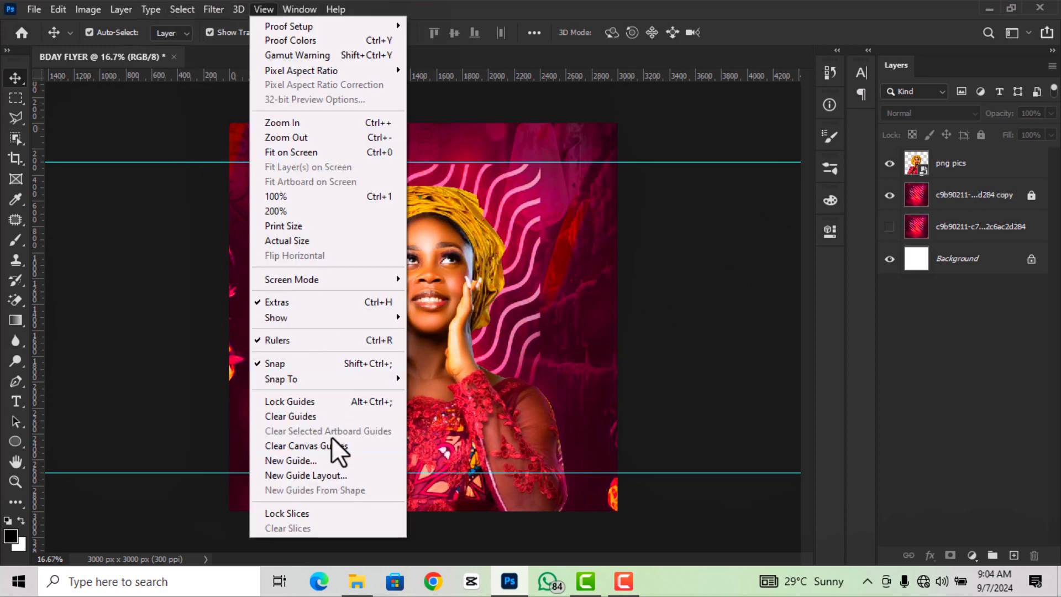
click(324, 462)
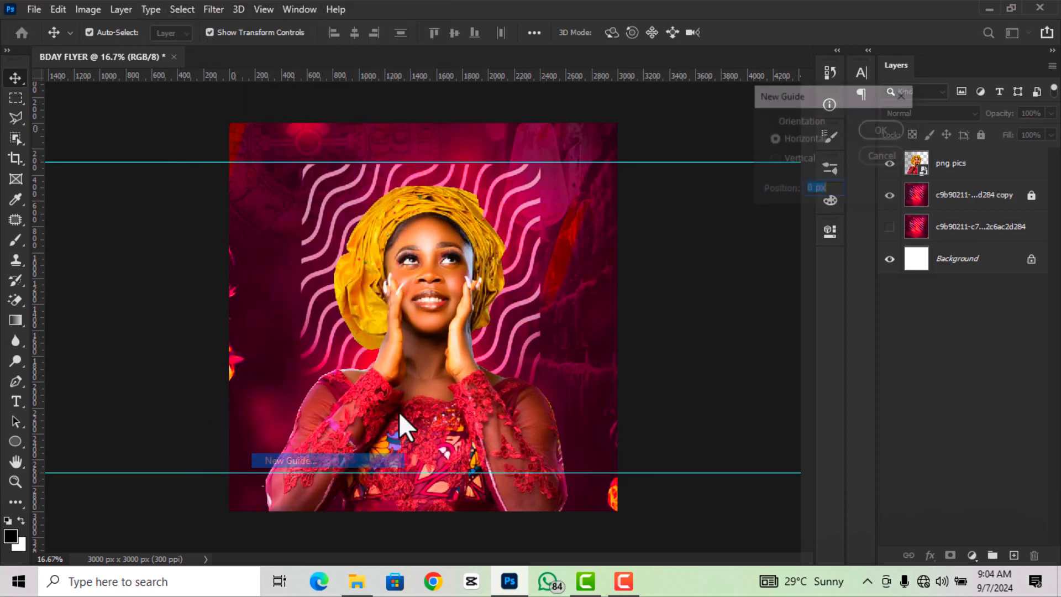
click(775, 159)
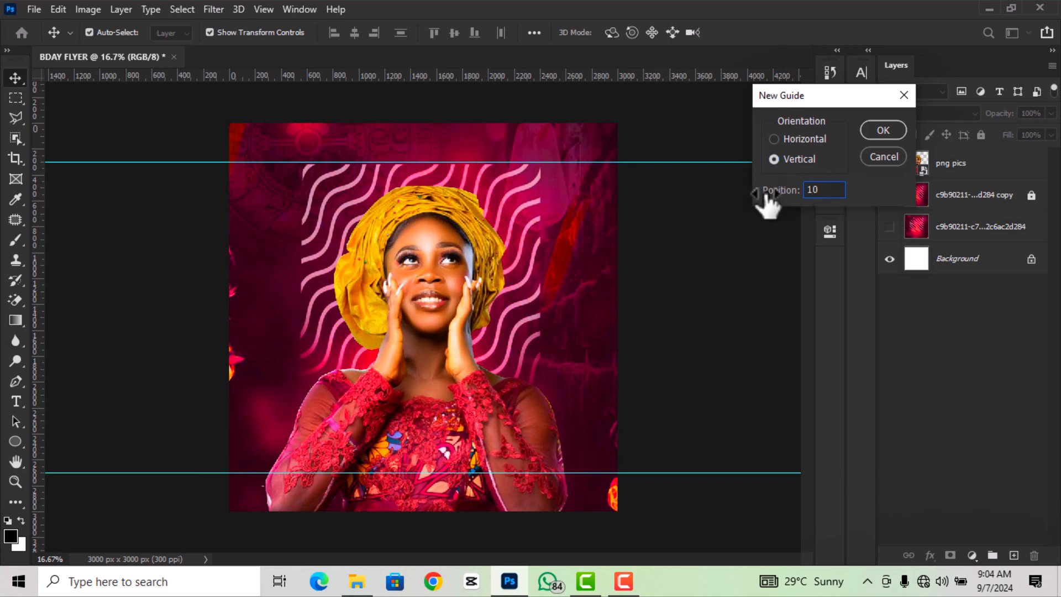
text(10%)
click(883, 133)
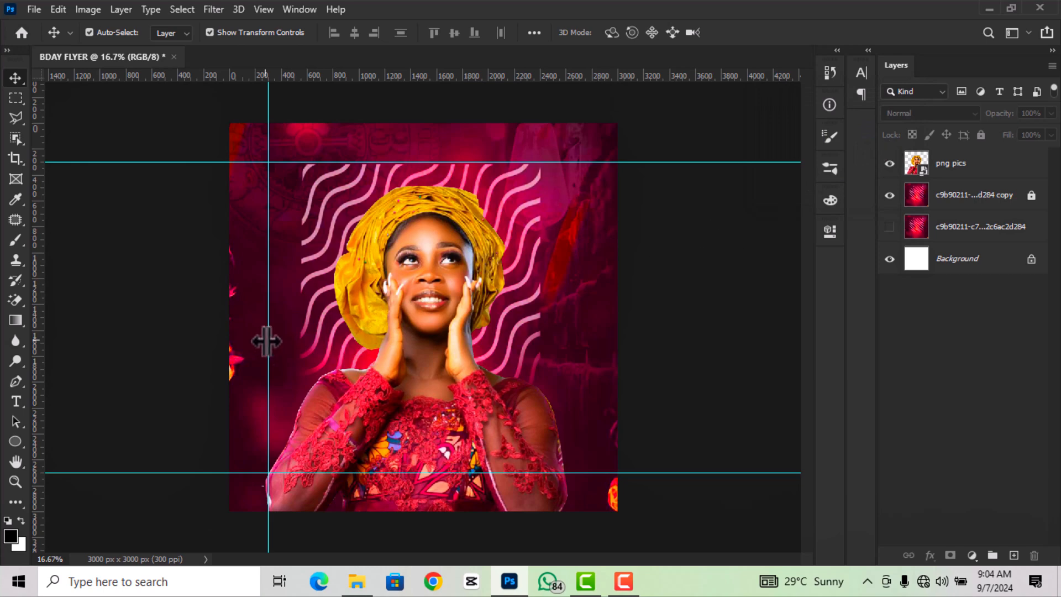
click(271, 9)
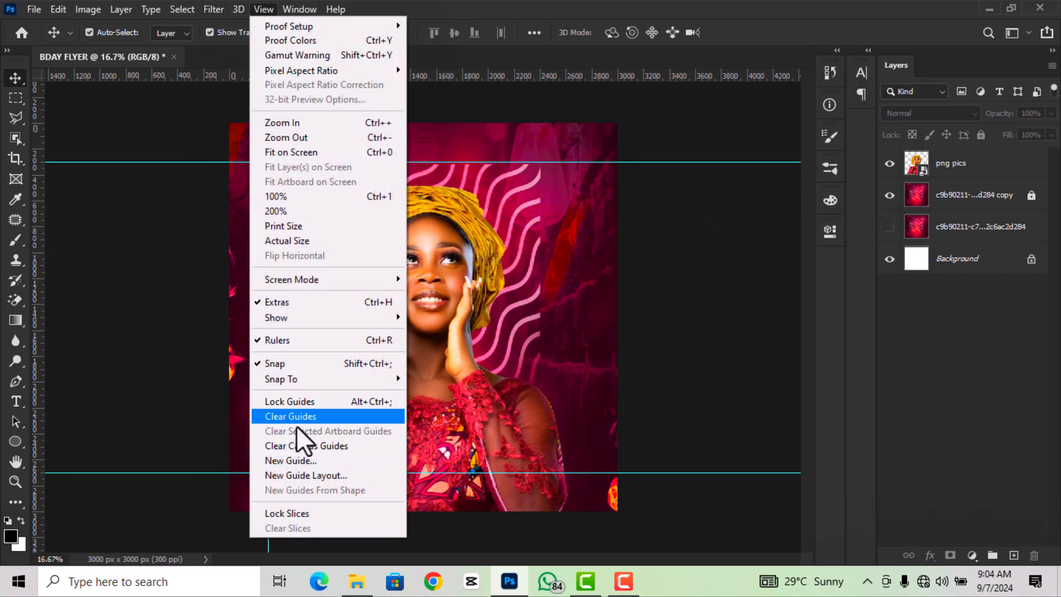
click(302, 461)
double_click(819, 190)
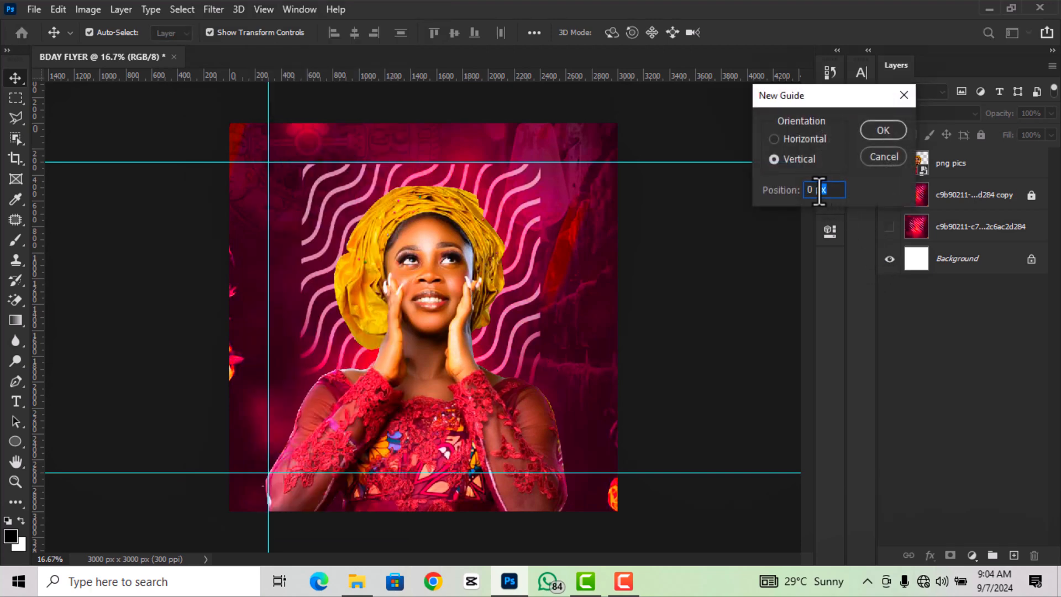
drag(820, 190, 785, 194)
click(883, 130)
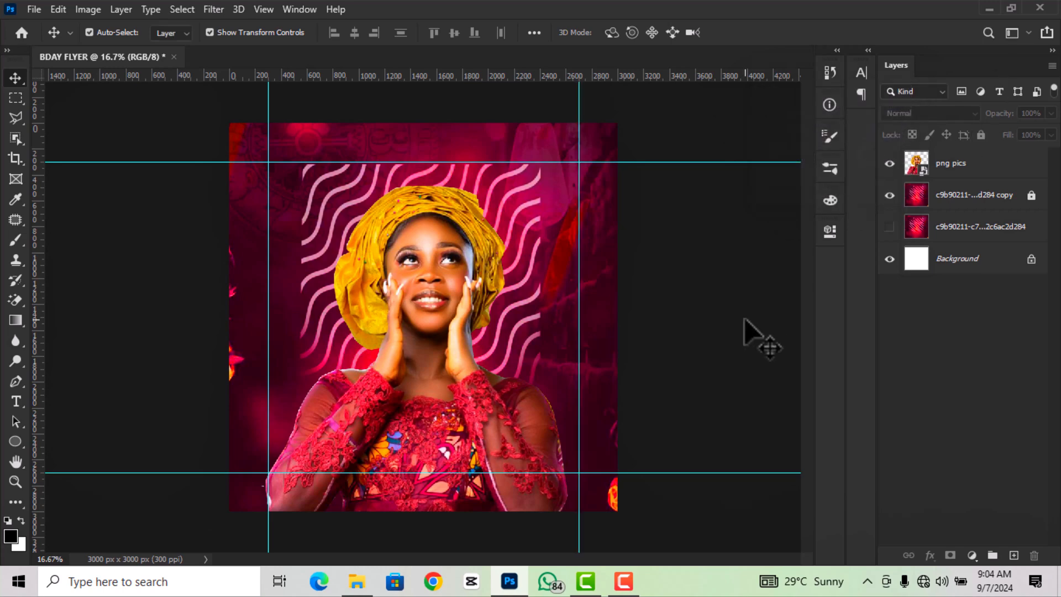
- Drag the cutout image from the CARAMEL BIRTHDAY FLYER folder into the flyer
scroll(749, 331, down, 1)
scroll(418, 329, up, 1)
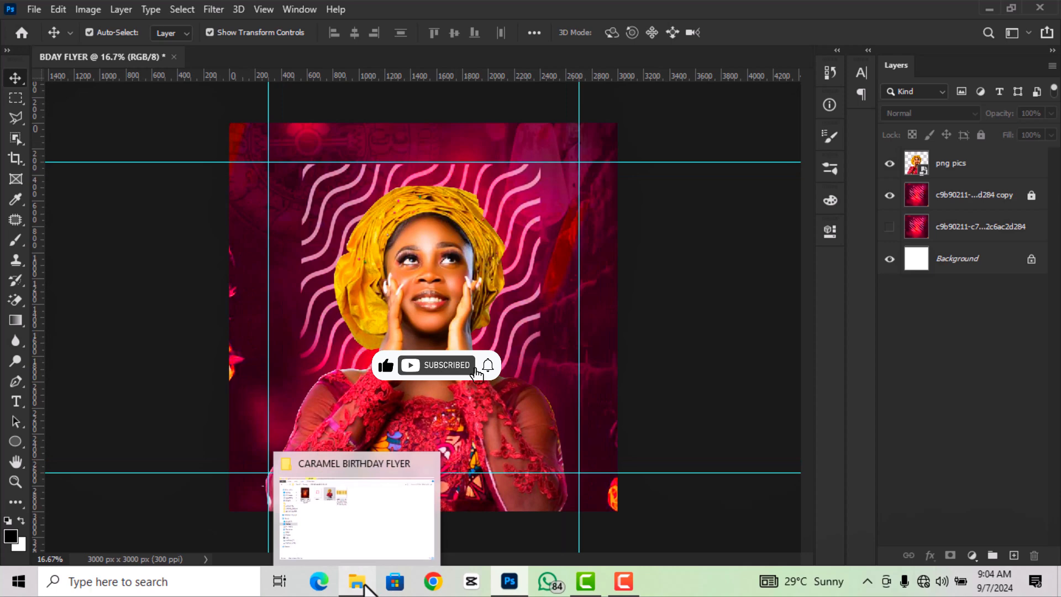
click(364, 591)
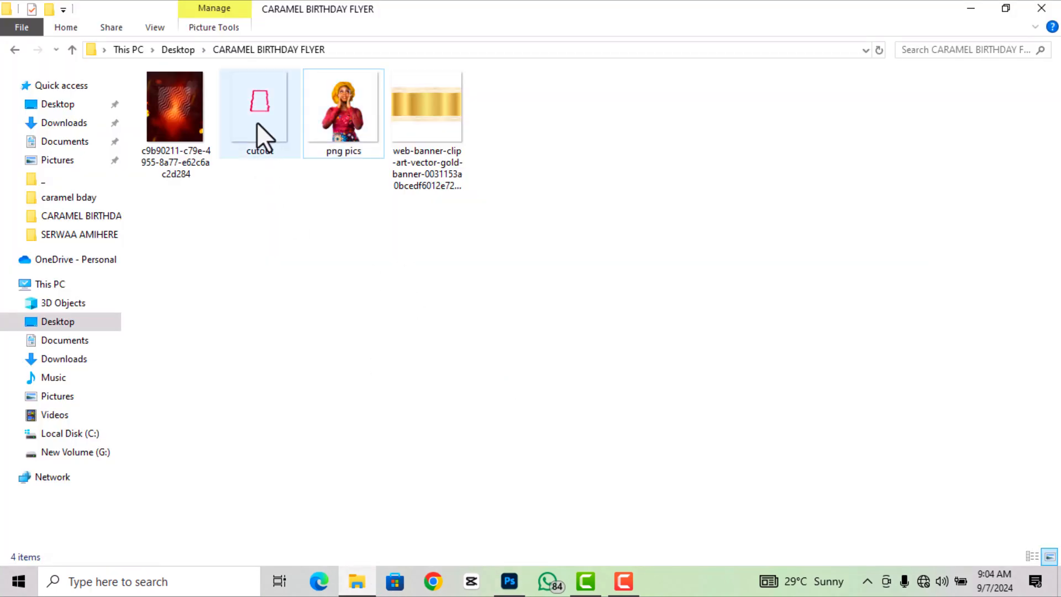
drag(256, 121, 483, 347)
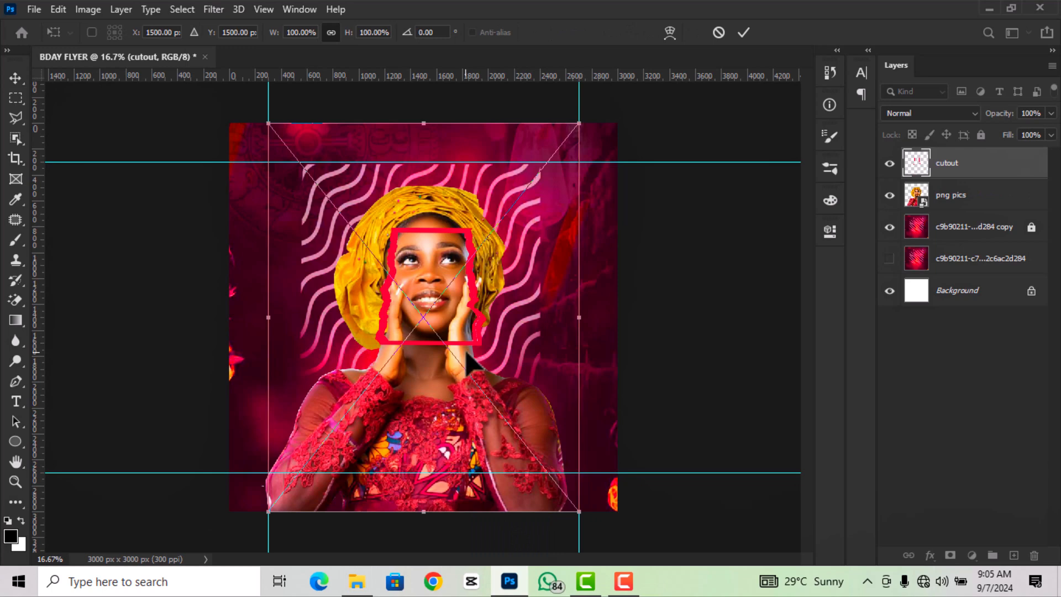
- Rotate the cutout frame about -20.85°, narrow it to about 87%, and place it over the face
scroll(497, 368, up, 2)
scroll(517, 380, down, 1)
drag(622, 98, 526, 46)
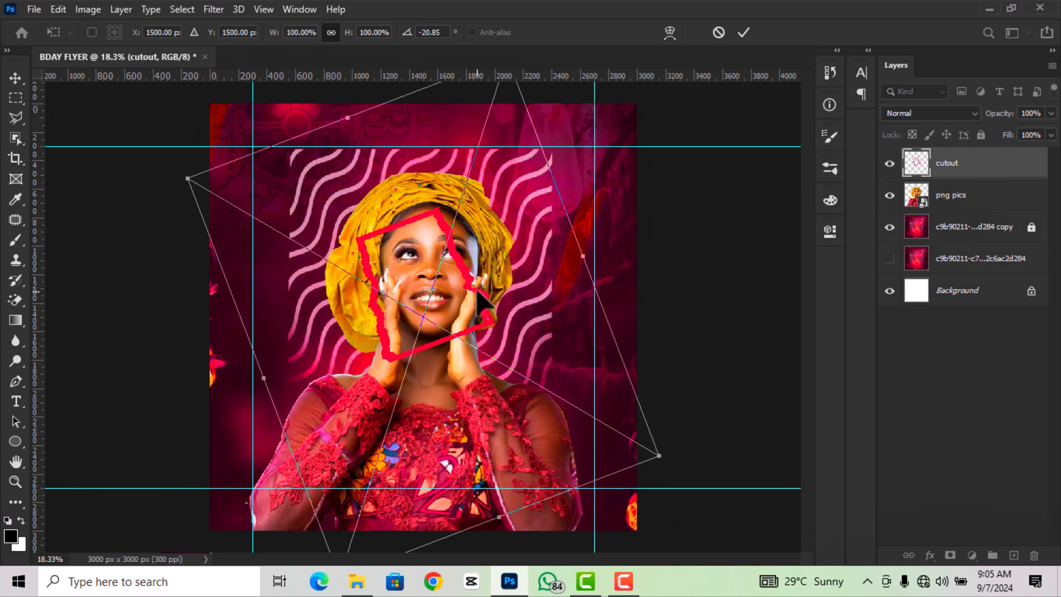
drag(479, 300, 536, 241)
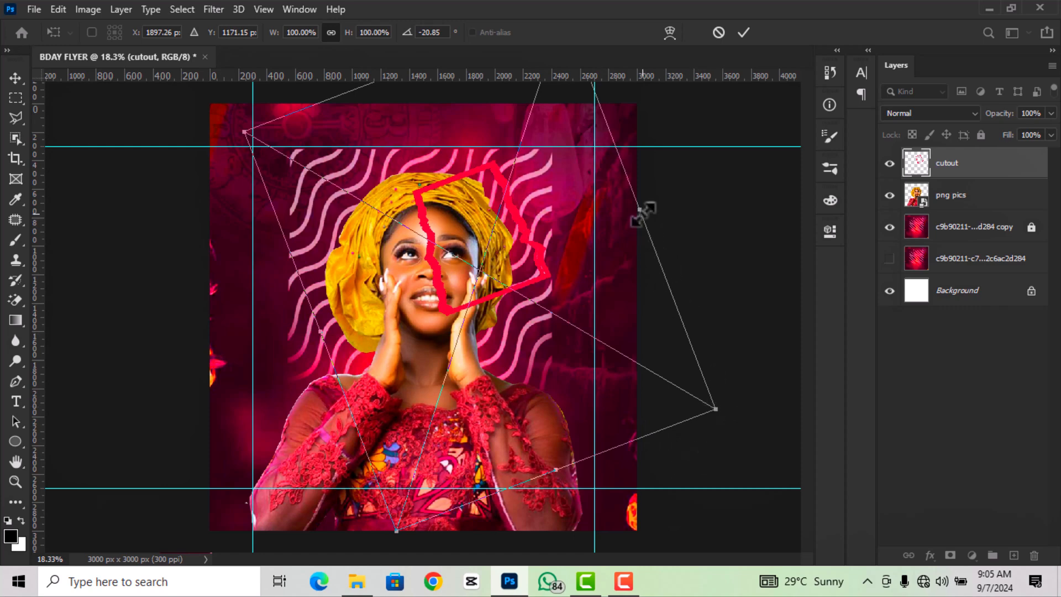
drag(641, 211, 598, 224)
drag(504, 255, 523, 242)
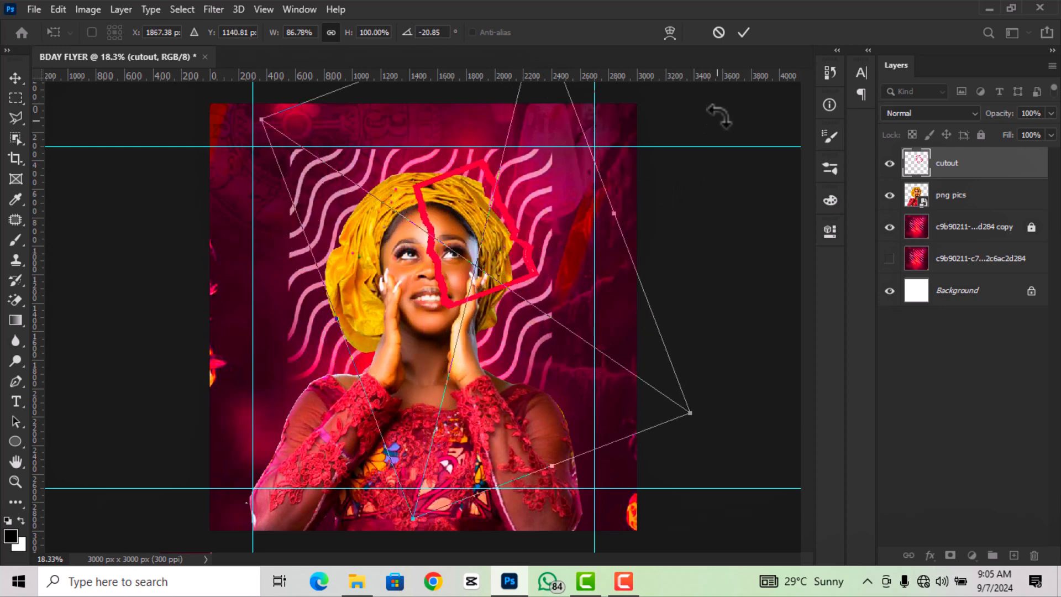
click(744, 32)
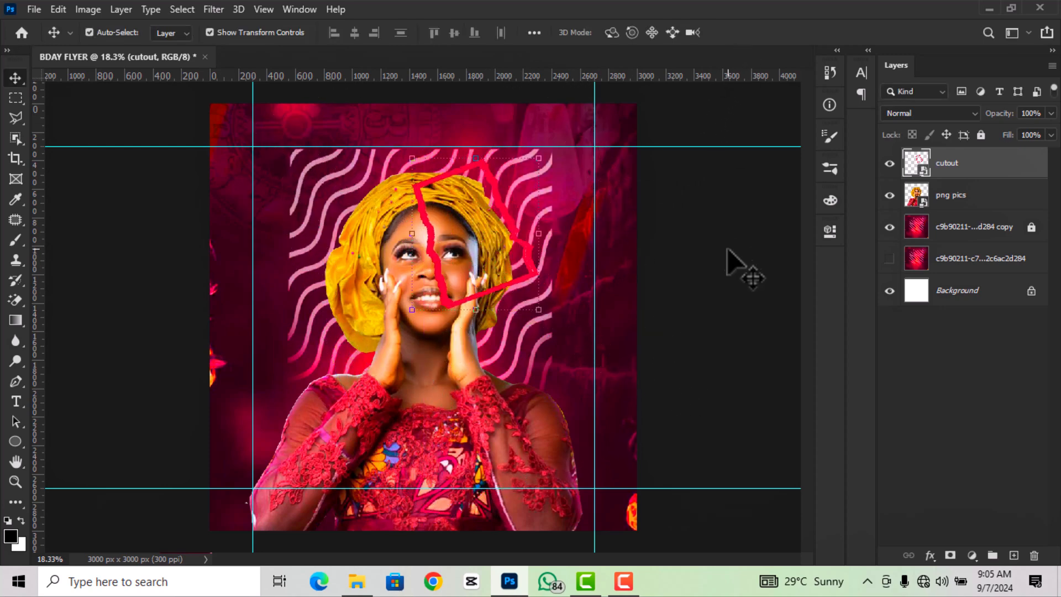
- Rasterize the cutout and png pics layers
right_click(983, 167)
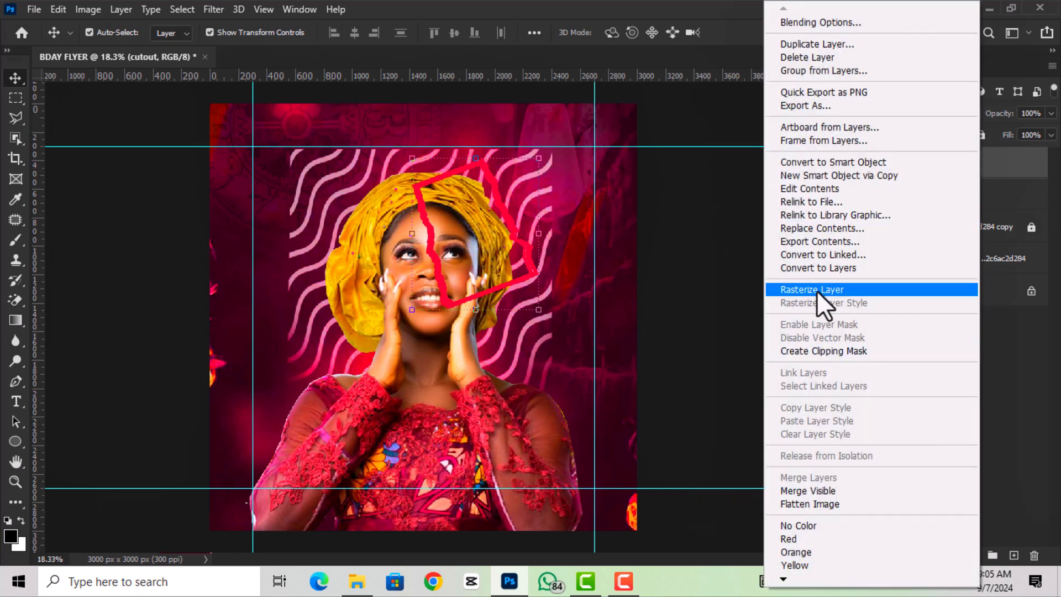
click(817, 289)
click(951, 202)
right_click(949, 195)
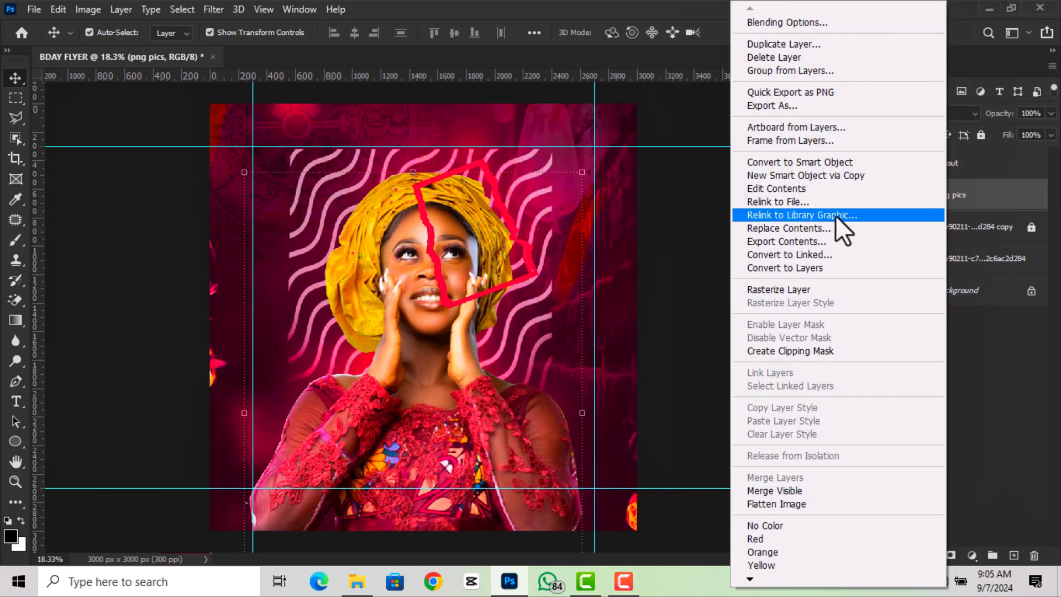
click(812, 289)
click(655, 318)
scroll(655, 317, down, 2)
scroll(442, 354, up, 1)
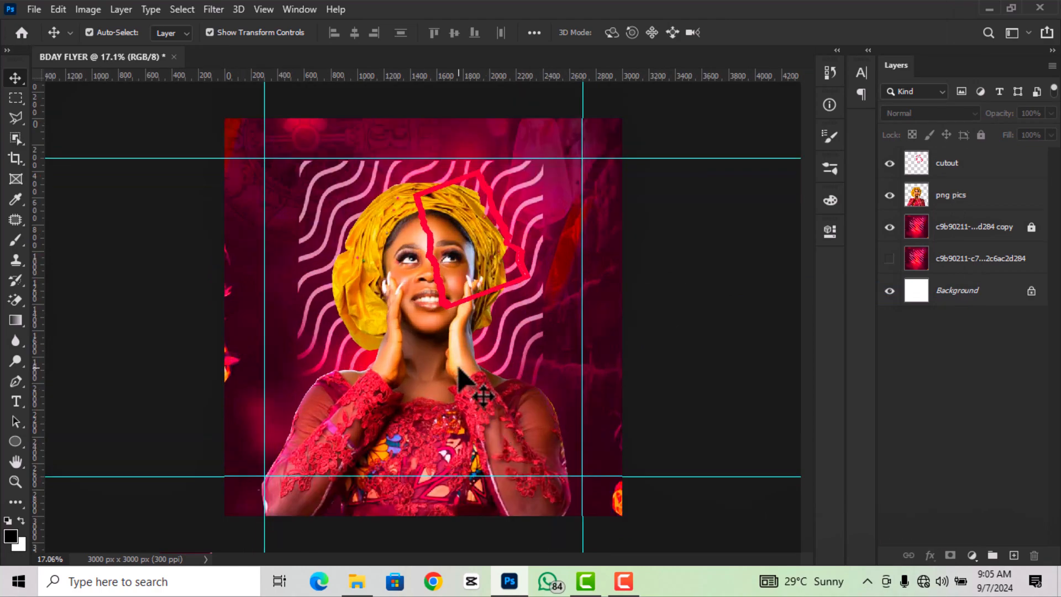
click(452, 375)
- Trace a Polygonal Lasso selection along the inside of the red frame on png pics
scroll(450, 227, up, 3)
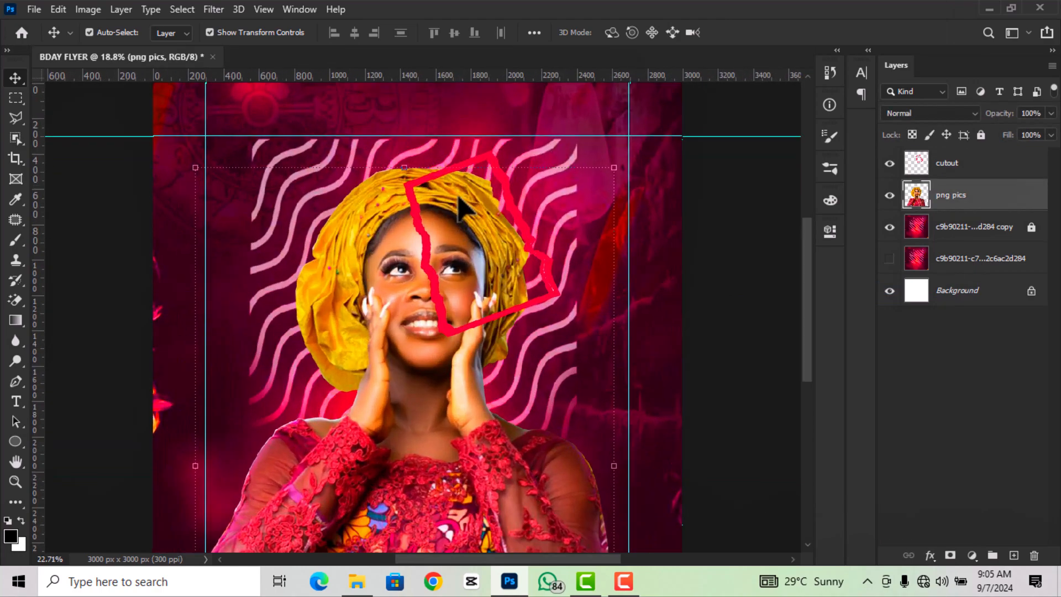
scroll(453, 239, up, 3)
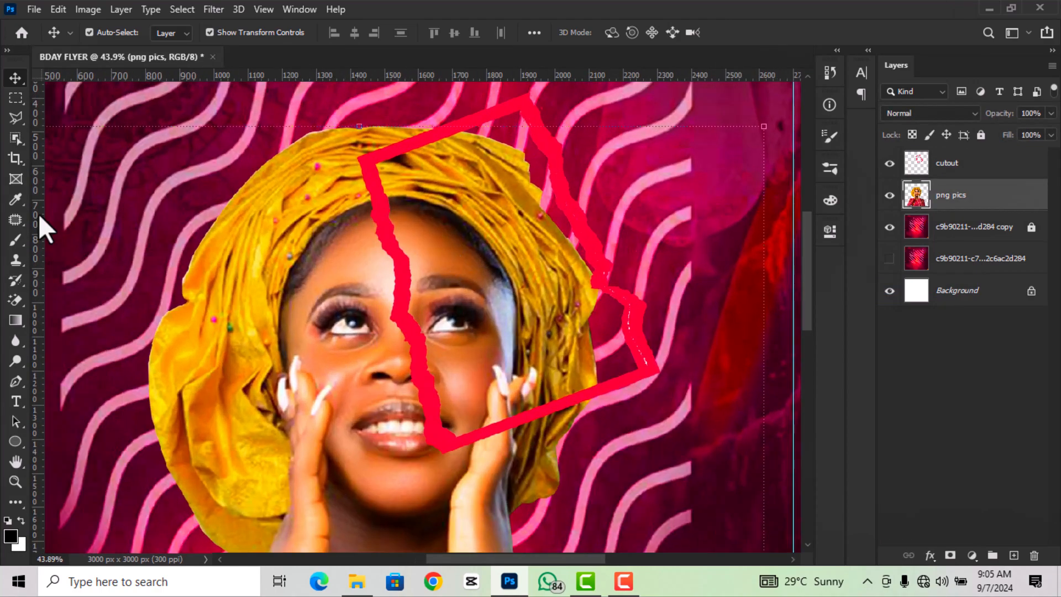
click(12, 121)
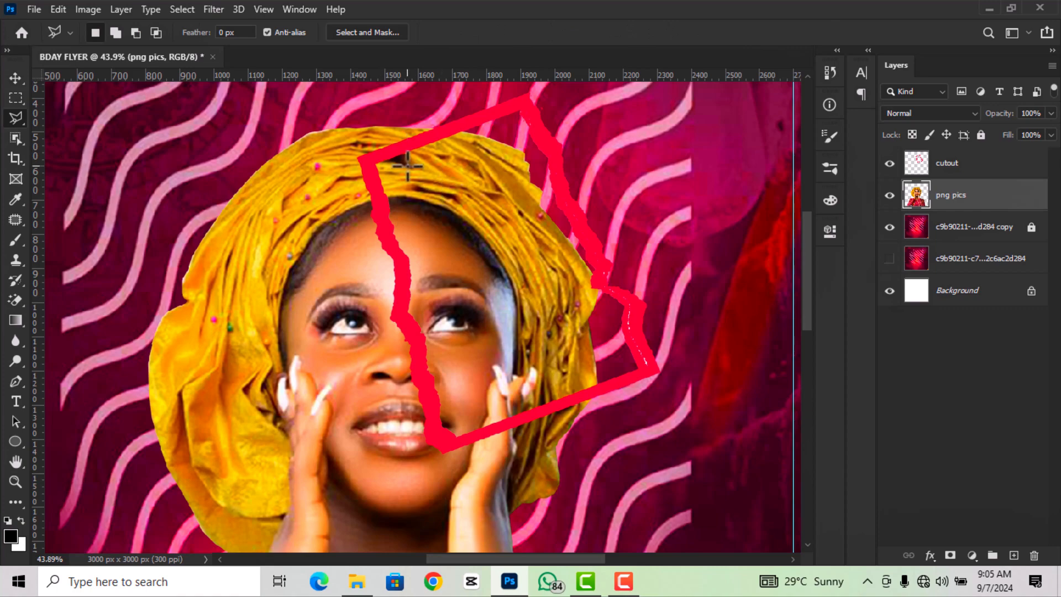
scroll(407, 161, up, 3)
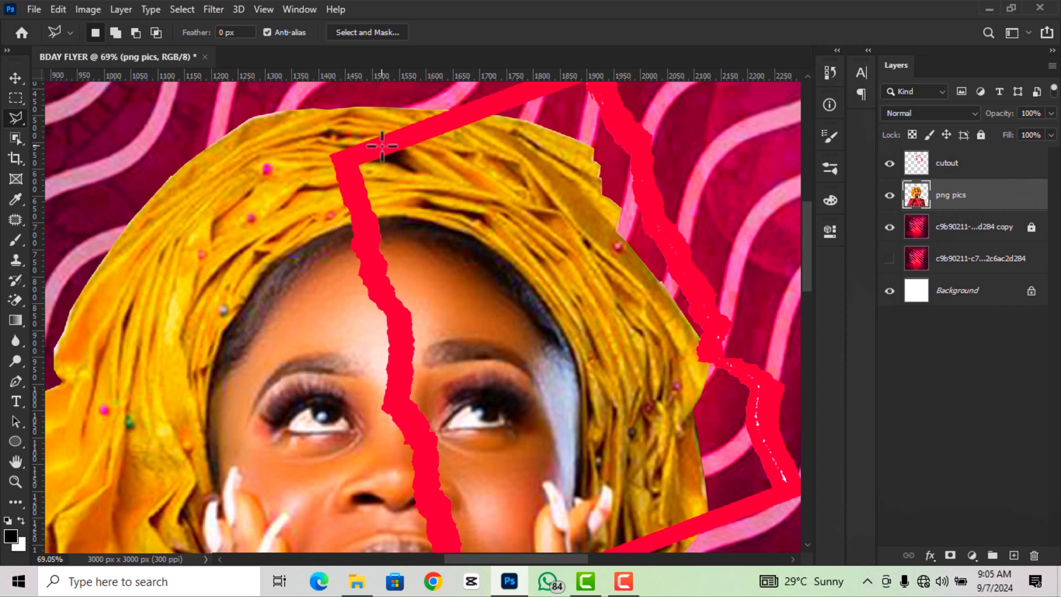
click(352, 159)
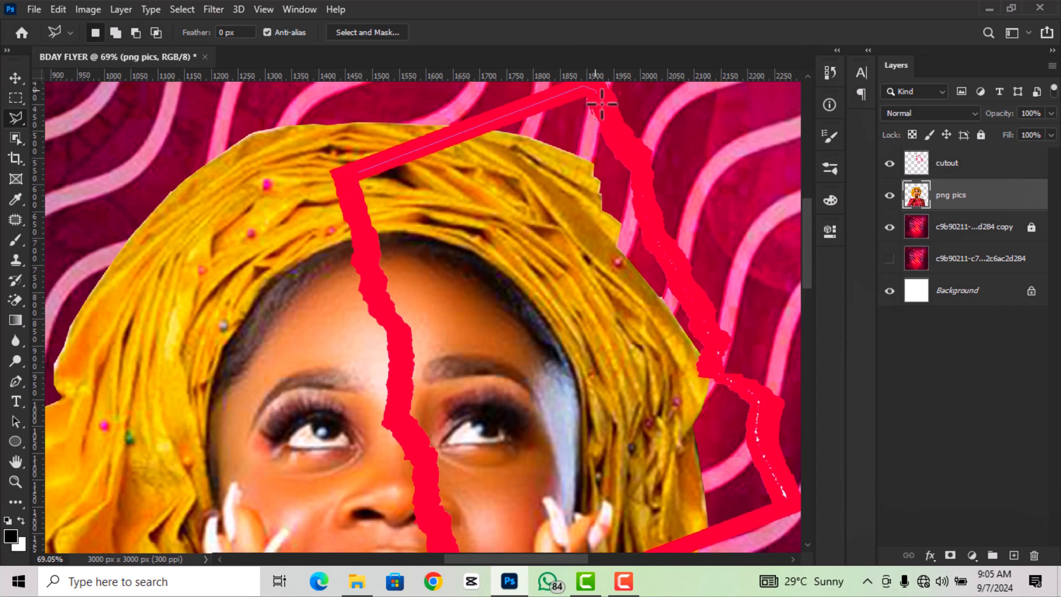
click(651, 211)
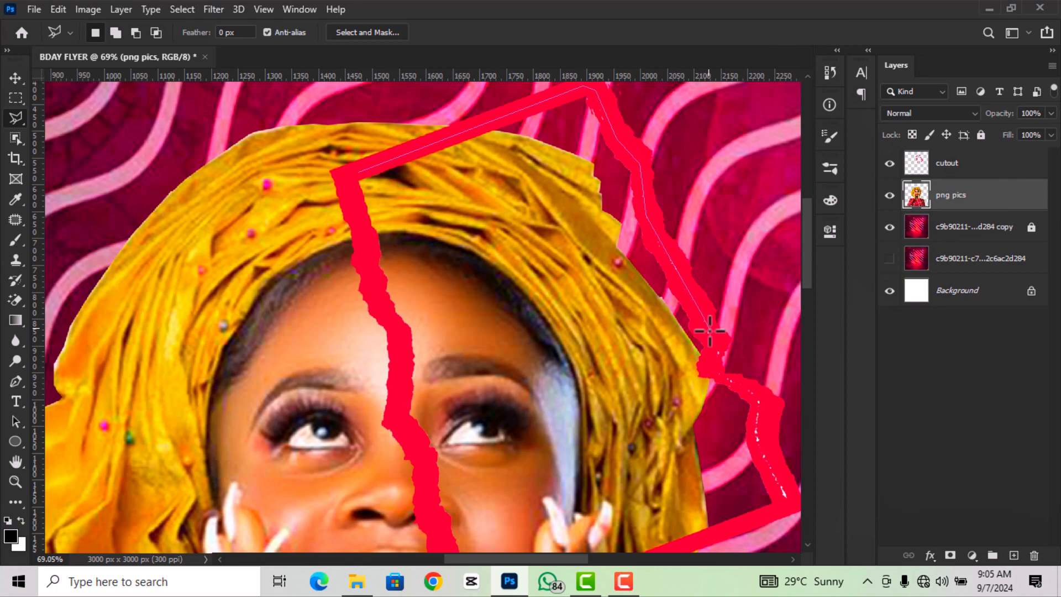
click(759, 391)
scroll(759, 391, down, 3)
click(719, 452)
click(469, 543)
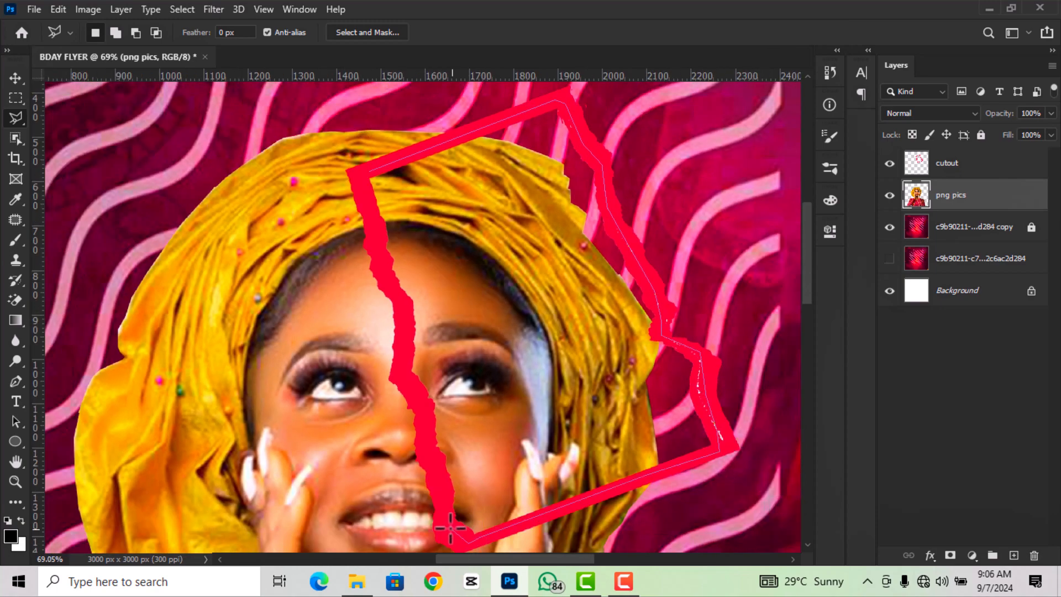
click(403, 372)
click(405, 323)
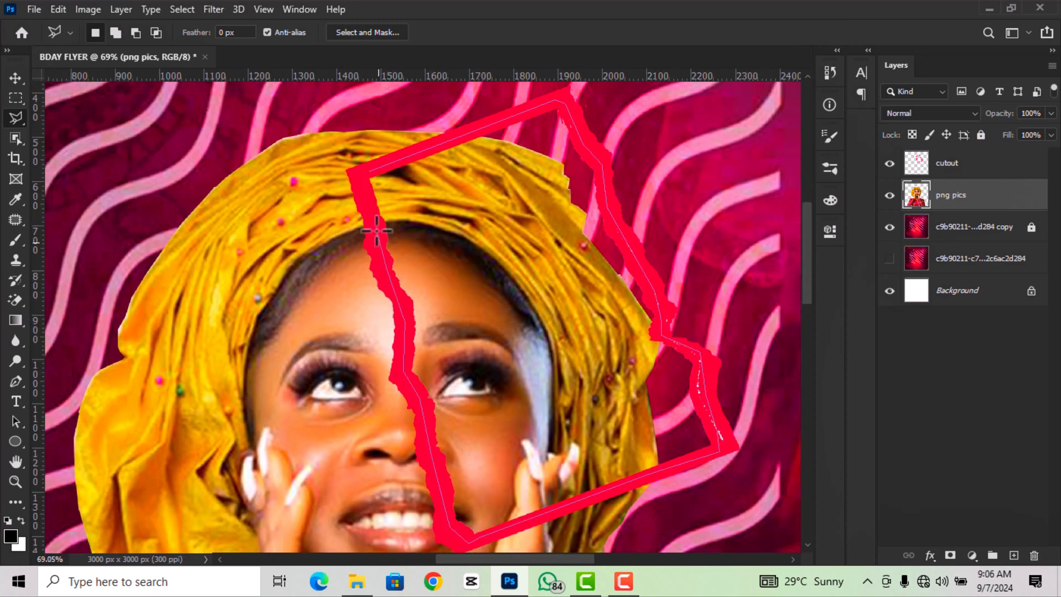
click(364, 171)
- Cut the selected face area onto a new Layer 1 with Layer Via Cut
scroll(534, 317, down, 5)
right_click(534, 315)
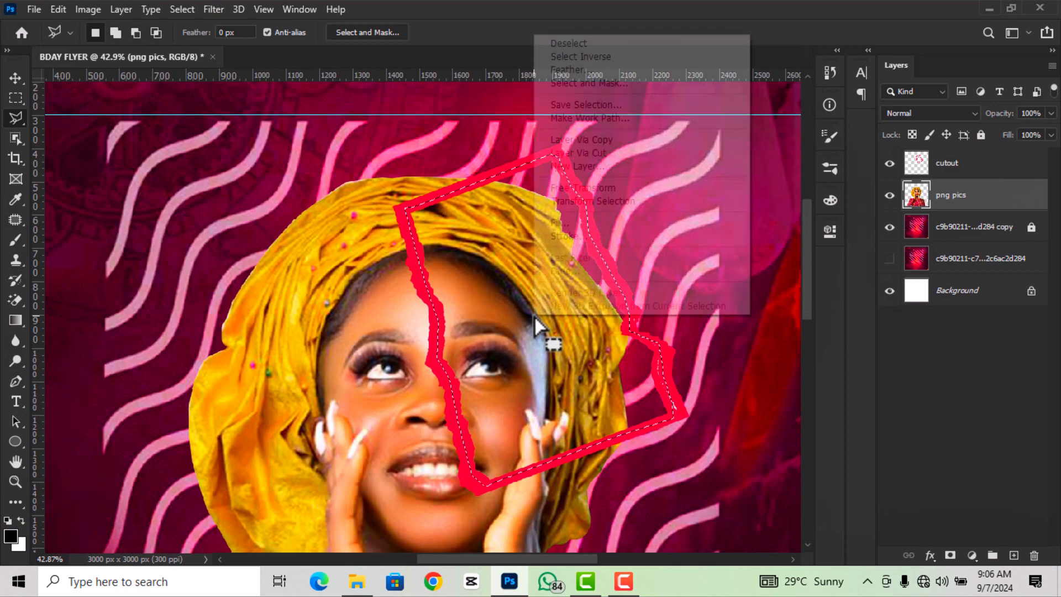
click(591, 153)
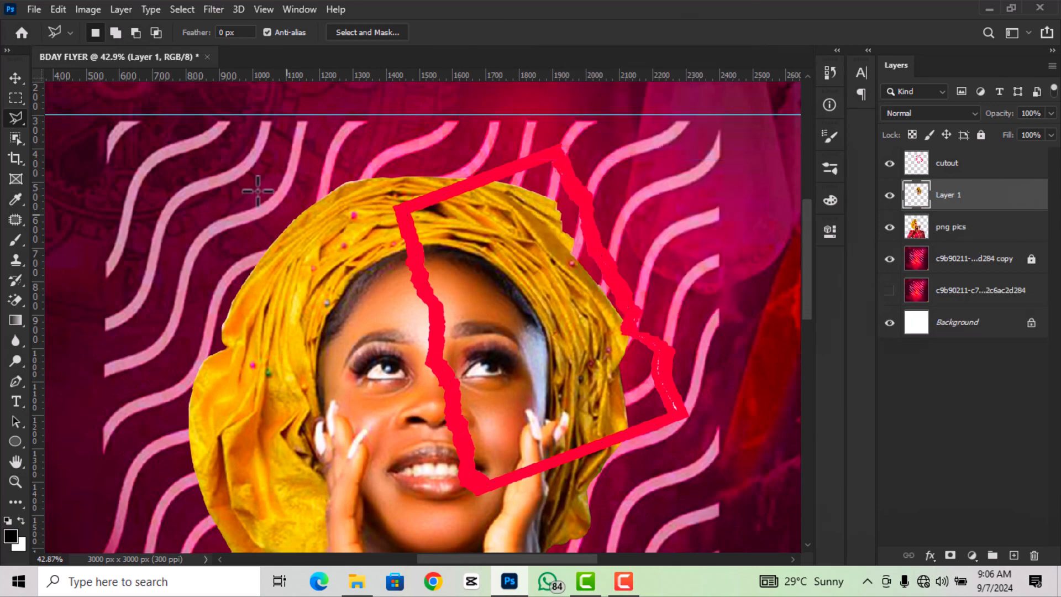
click(17, 78)
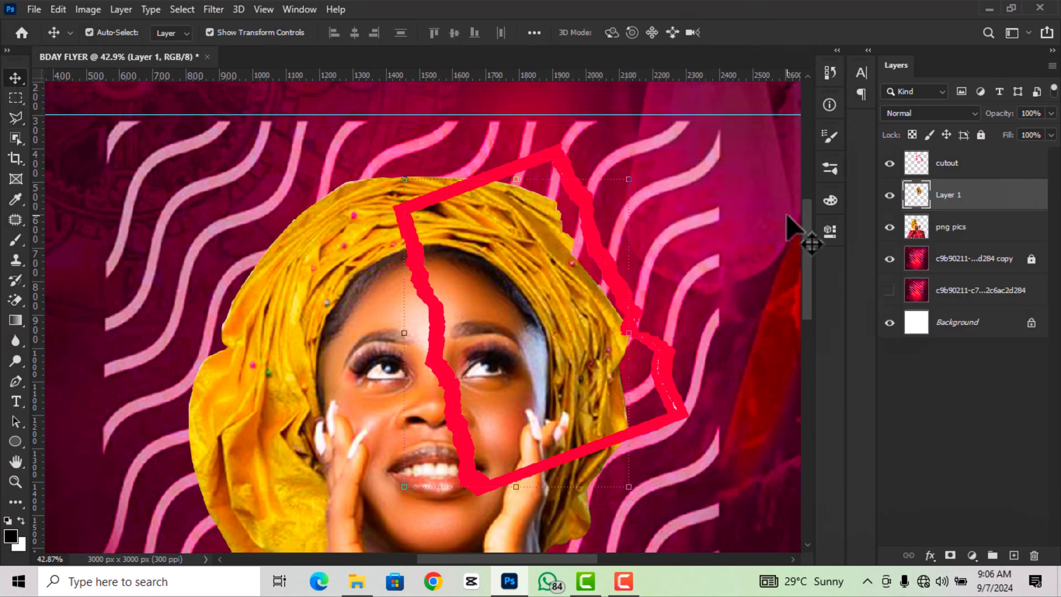
- Convert Layer 1's face area to black and white
click(889, 196)
click(88, 10)
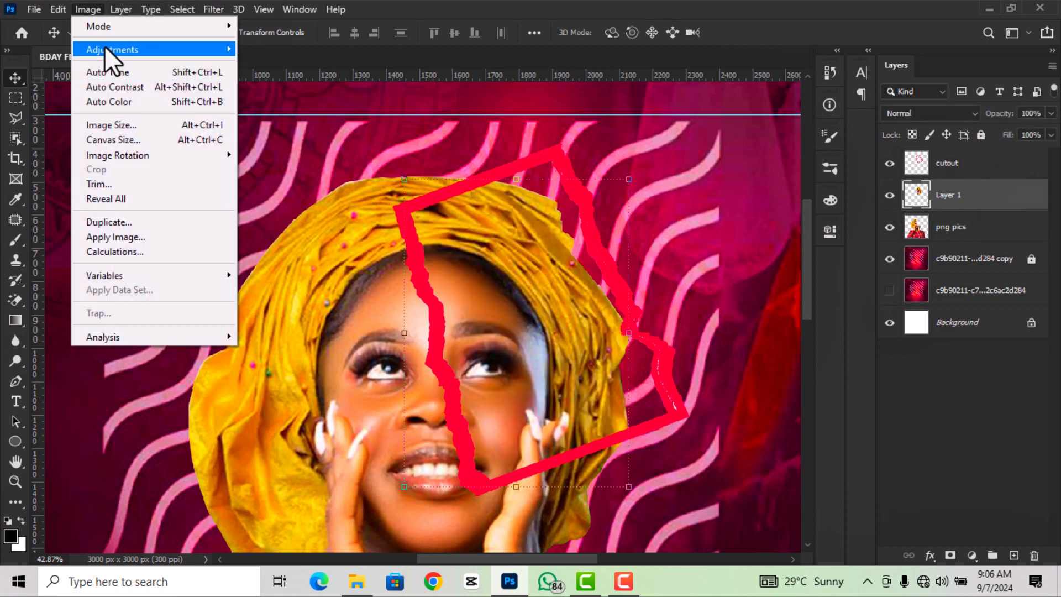
mouse_move(105, 47)
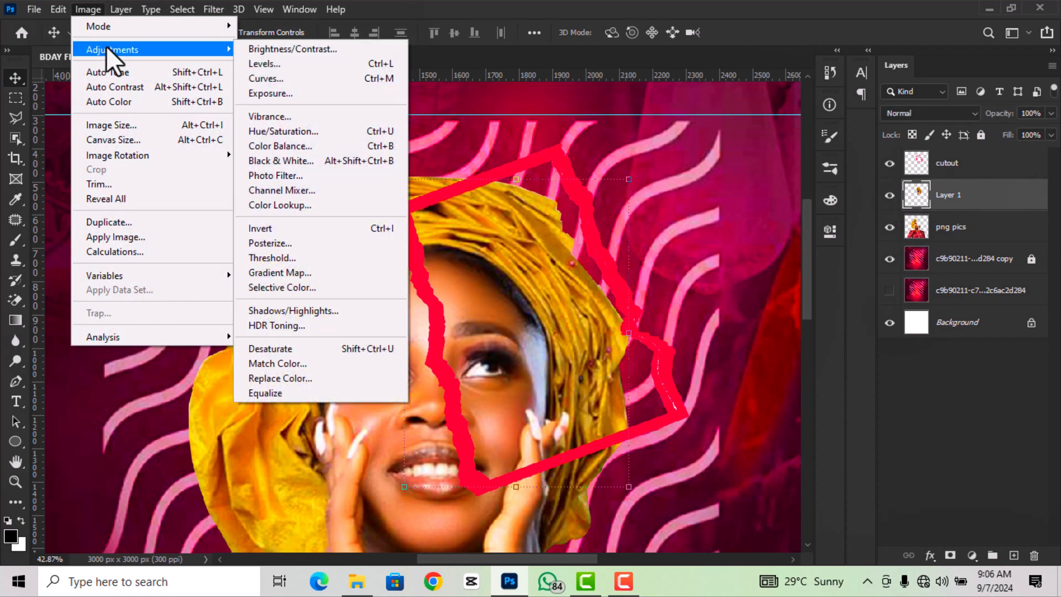
click(296, 159)
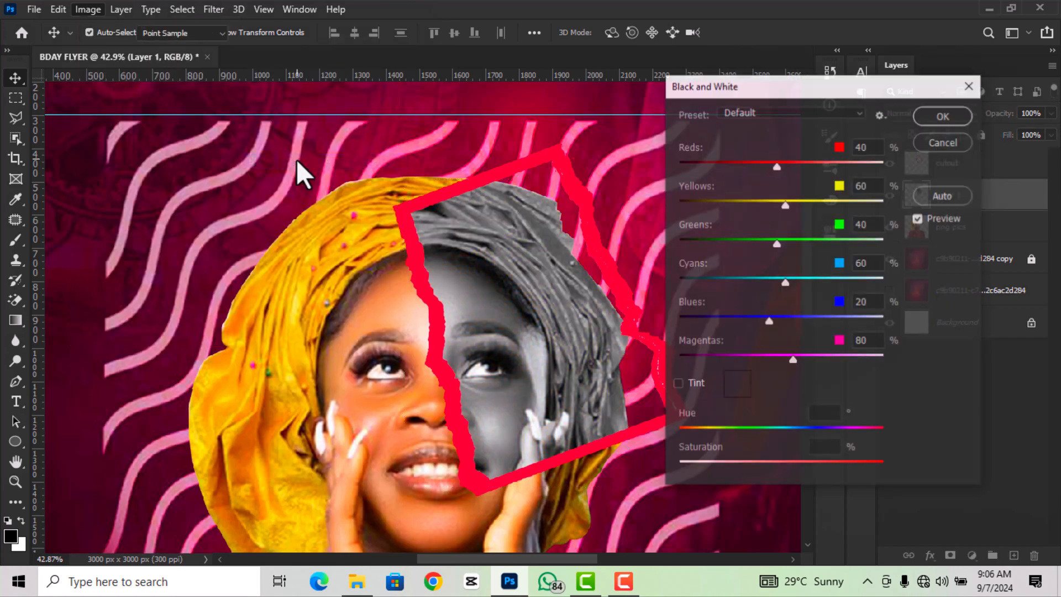
click(938, 118)
scroll(618, 251, down, 3)
scroll(618, 260, down, 2)
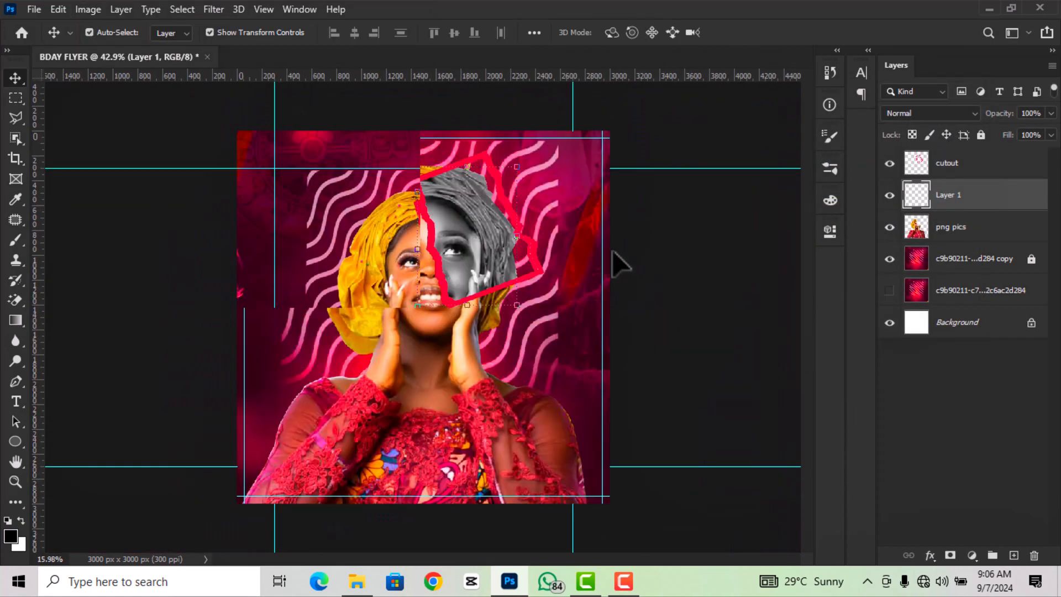
- Give the torn-paper frame layer a white Color Overlay effect
click(670, 308)
scroll(608, 266, up, 2)
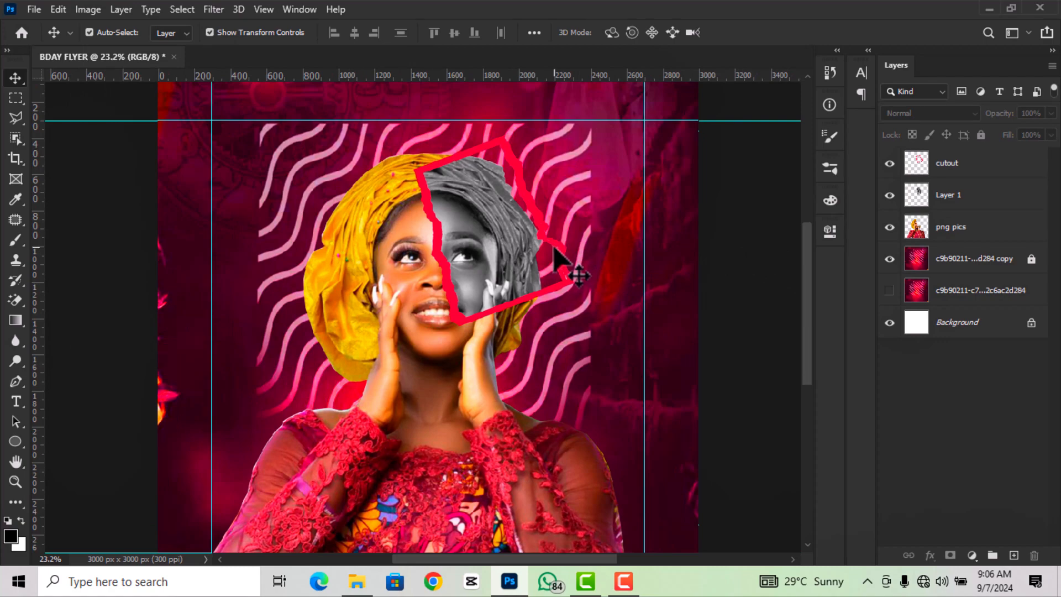
click(559, 251)
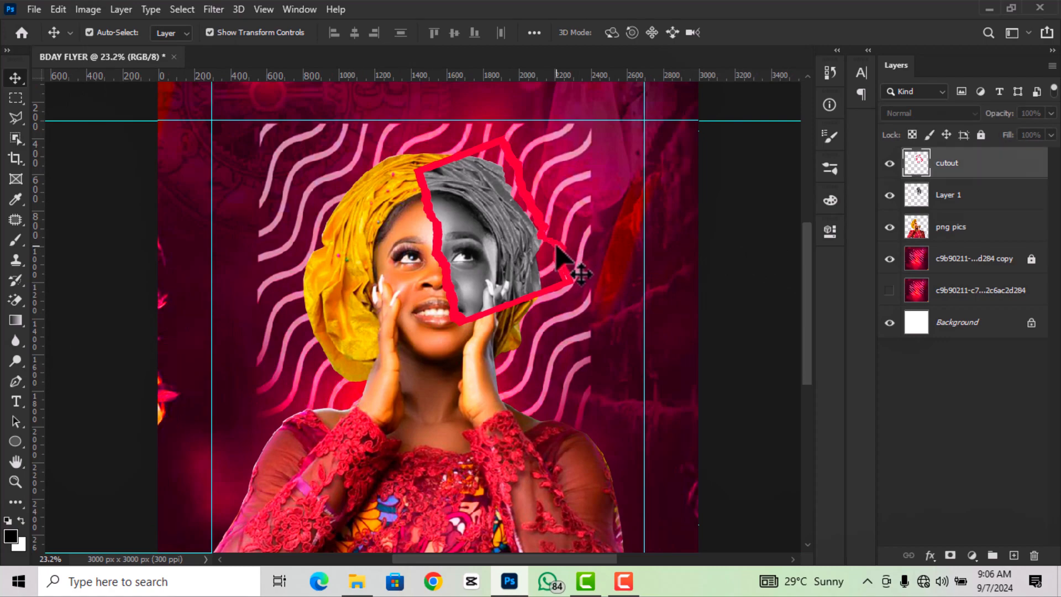
click(931, 555)
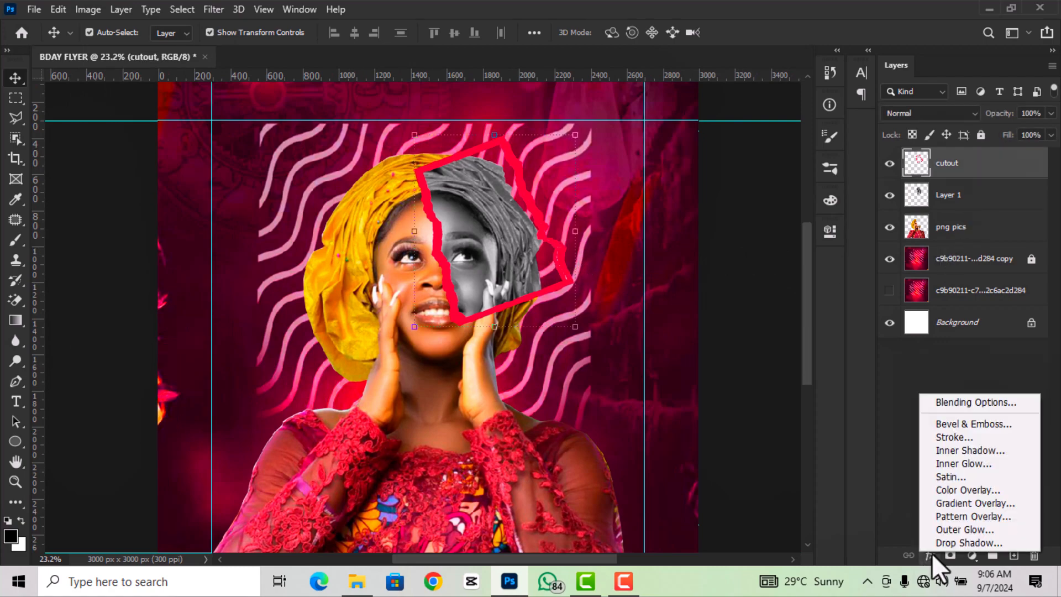
click(947, 492)
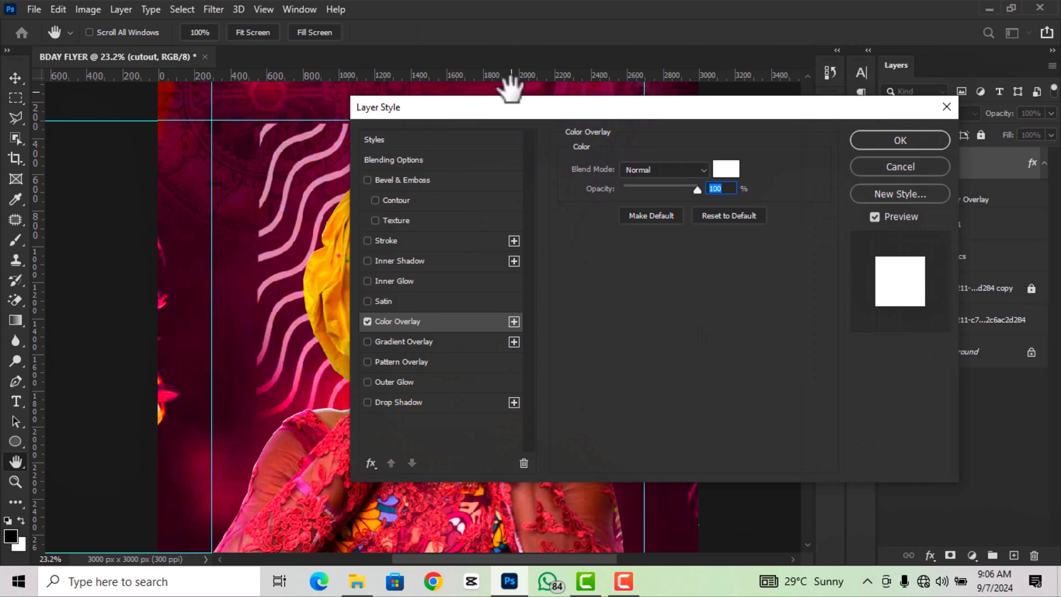
drag(510, 105, 630, 97)
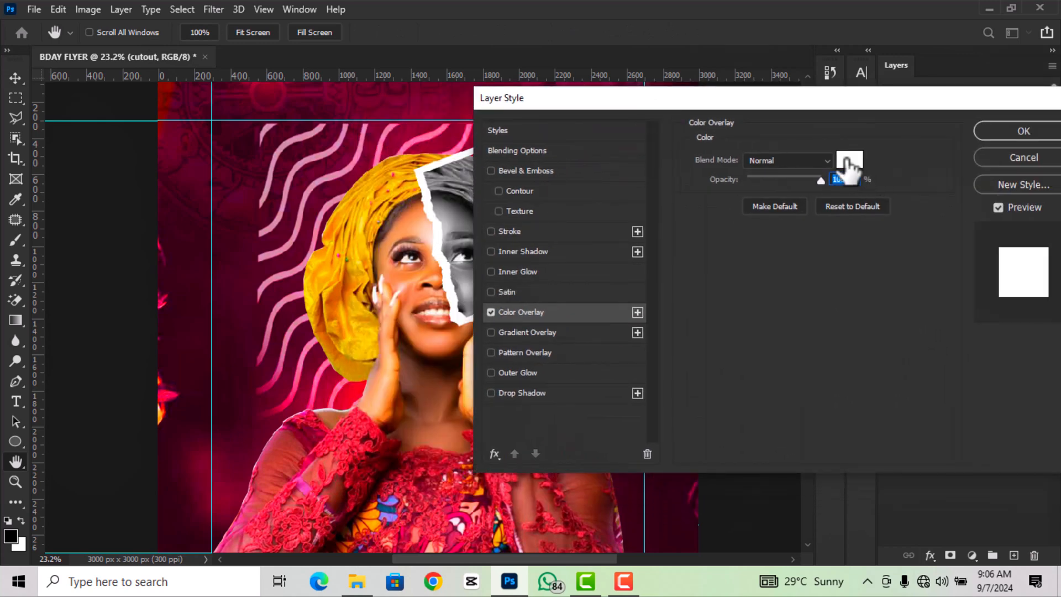
click(850, 162)
click(770, 210)
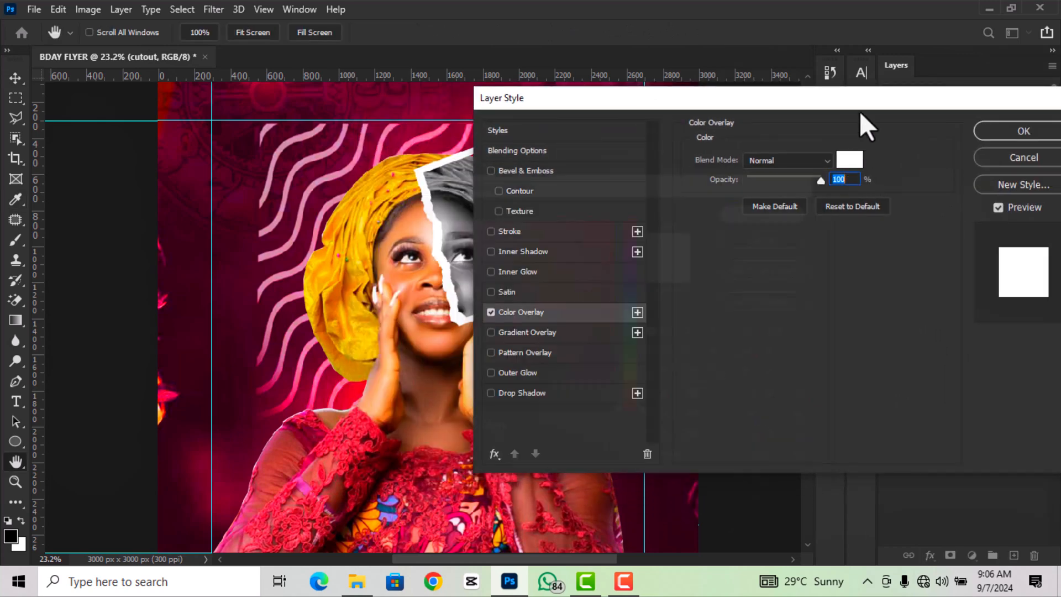
drag(860, 111, 676, 113)
click(837, 142)
scroll(625, 289, down, 7)
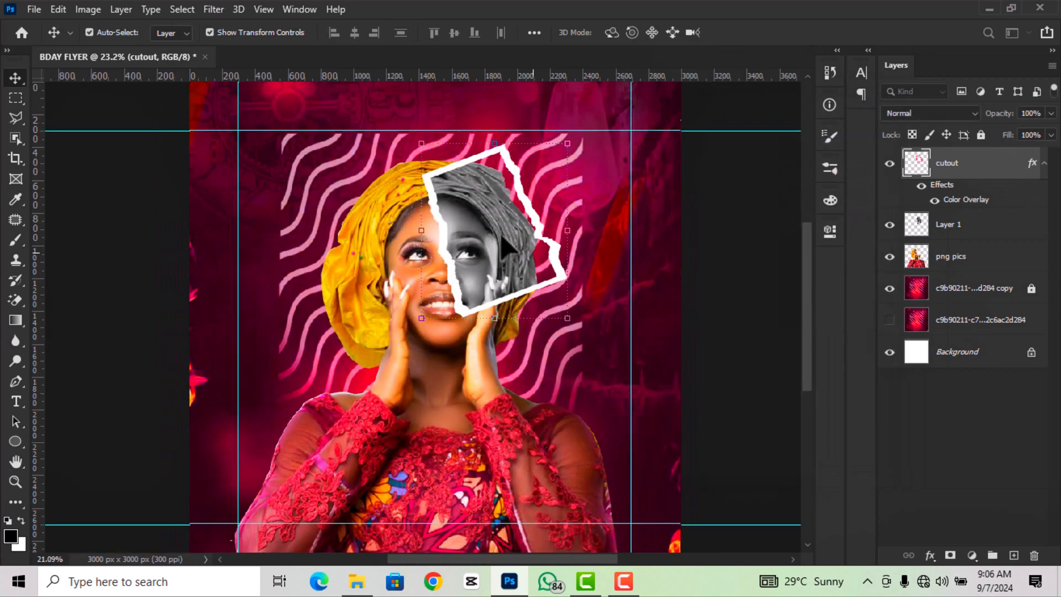
- Move the hidden wave layer above Layer 1 and make it visible
click(626, 289)
scroll(356, 394, up, 1)
scroll(355, 393, up, 1)
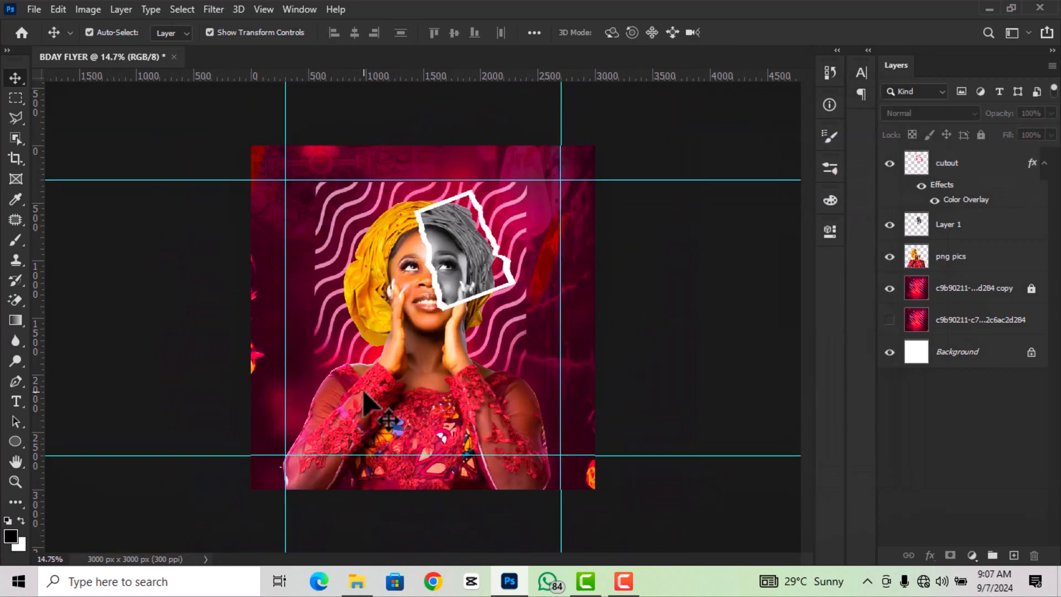
scroll(364, 392, up, 1)
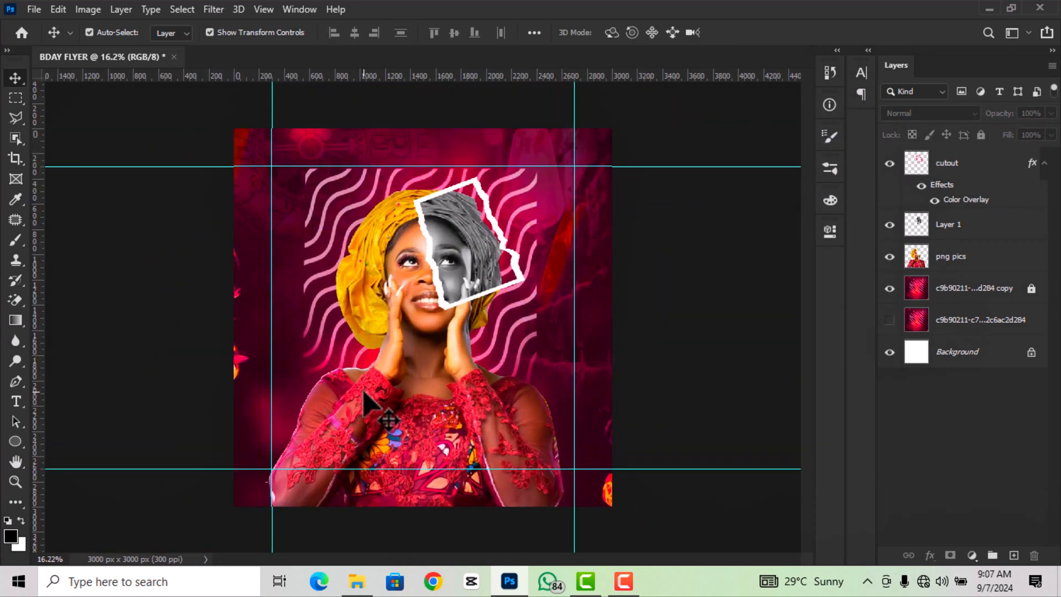
click(974, 331)
drag(975, 331, 956, 247)
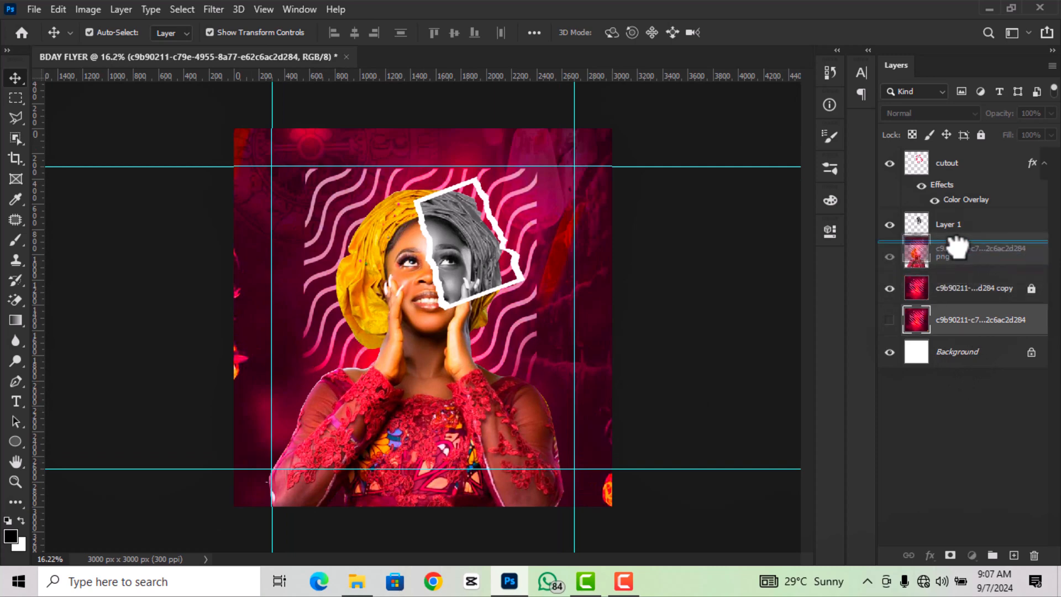
drag(956, 247, 955, 244)
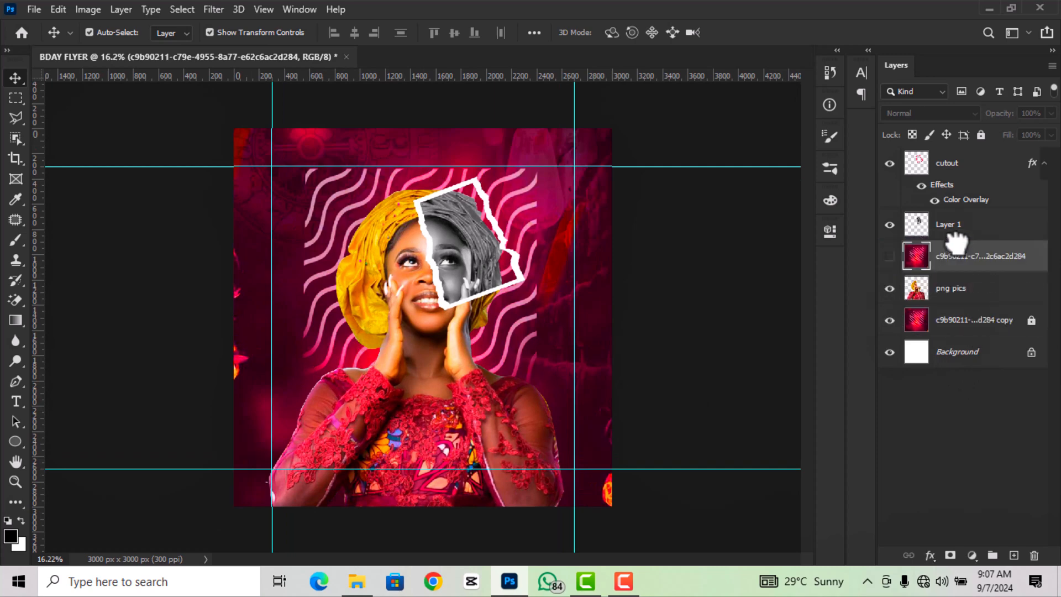
click(890, 256)
drag(992, 259, 975, 217)
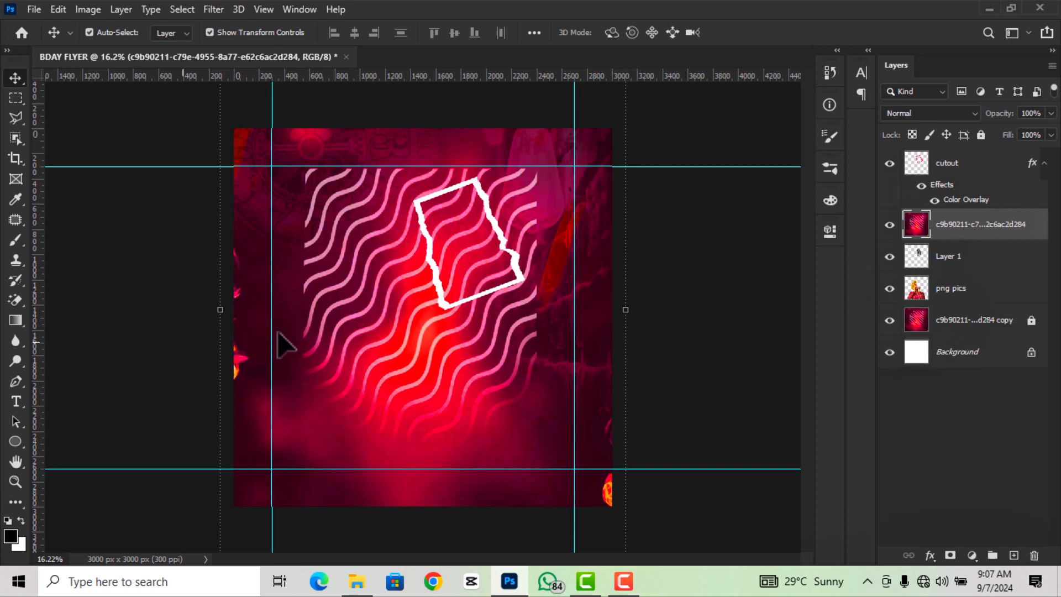
- Erase the wave layer over the woman's face, shoulders and dress with a soft Eraser
click(15, 300)
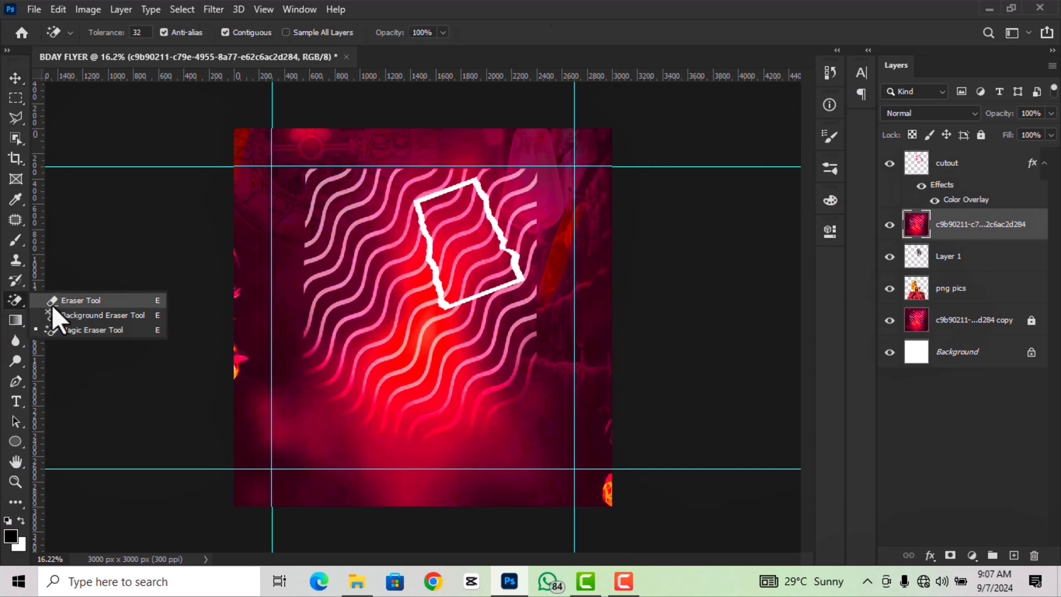
click(55, 301)
right_click(398, 296)
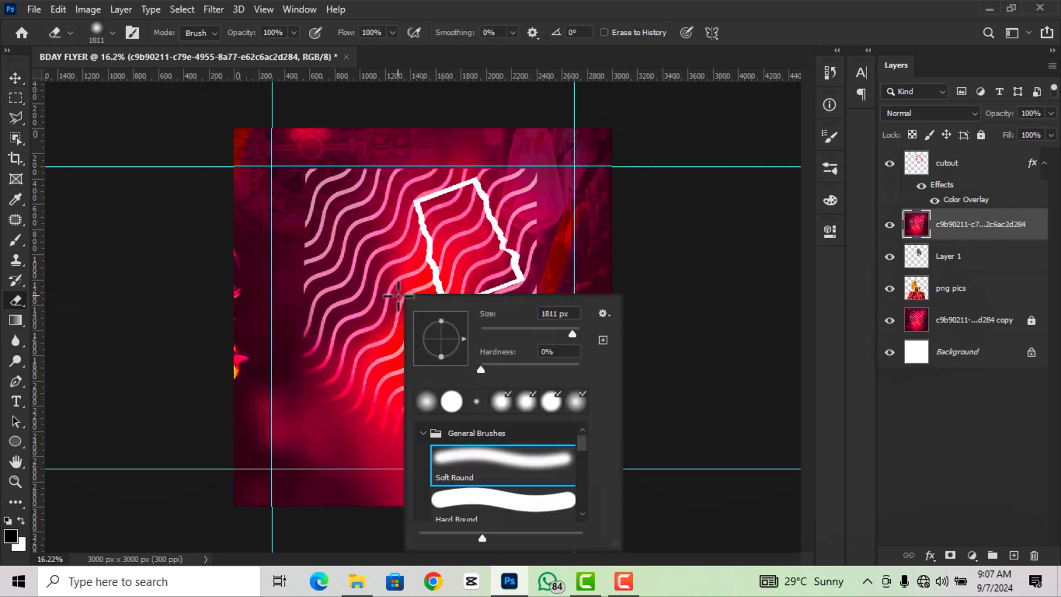
click(539, 12)
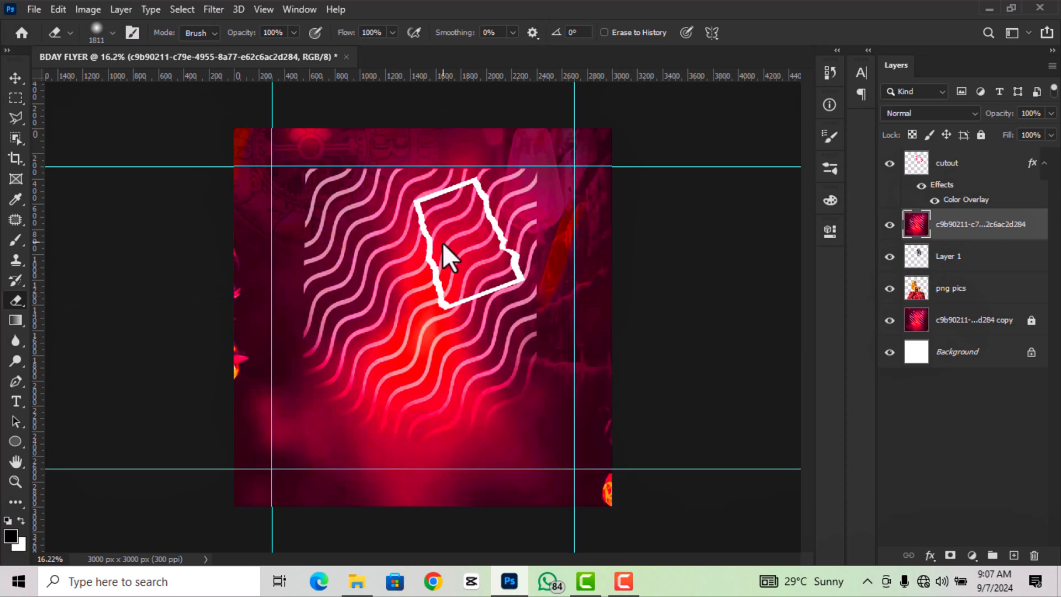
click(419, 306)
mouse_move(419, 306)
mouse_down()
mouse_move(427, 256)
mouse_move(409, 229)
mouse_move(390, 240)
mouse_move(360, 336)
mouse_up()
click(360, 336)
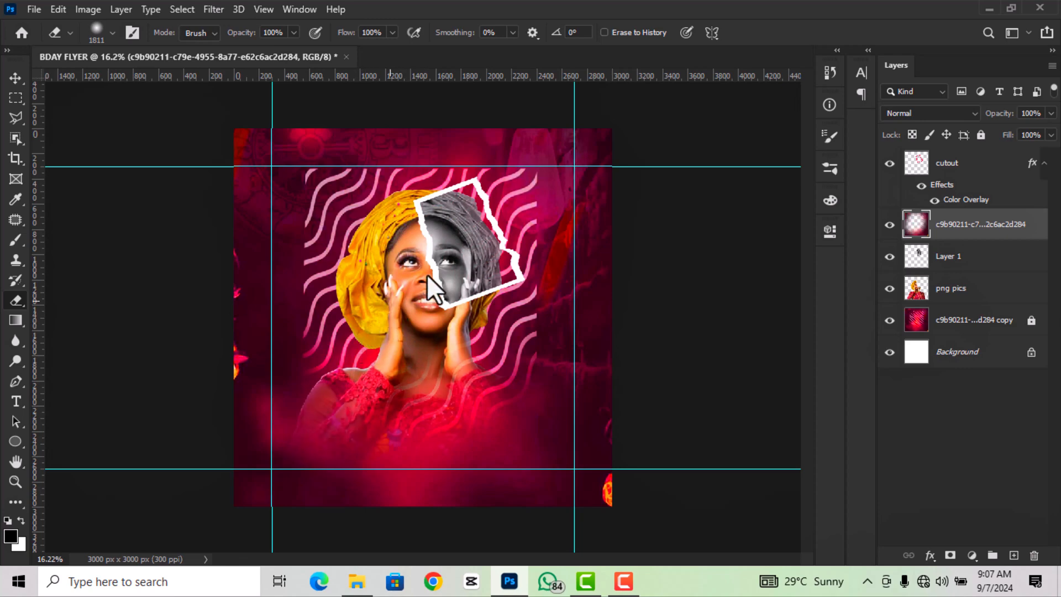
drag(506, 359, 486, 412)
click(435, 413)
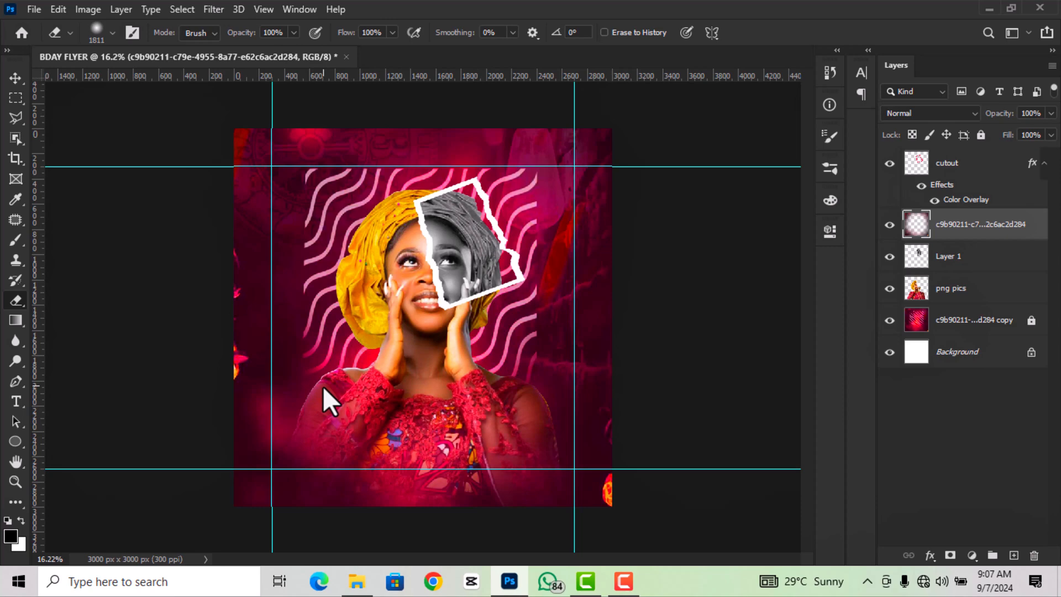
click(321, 333)
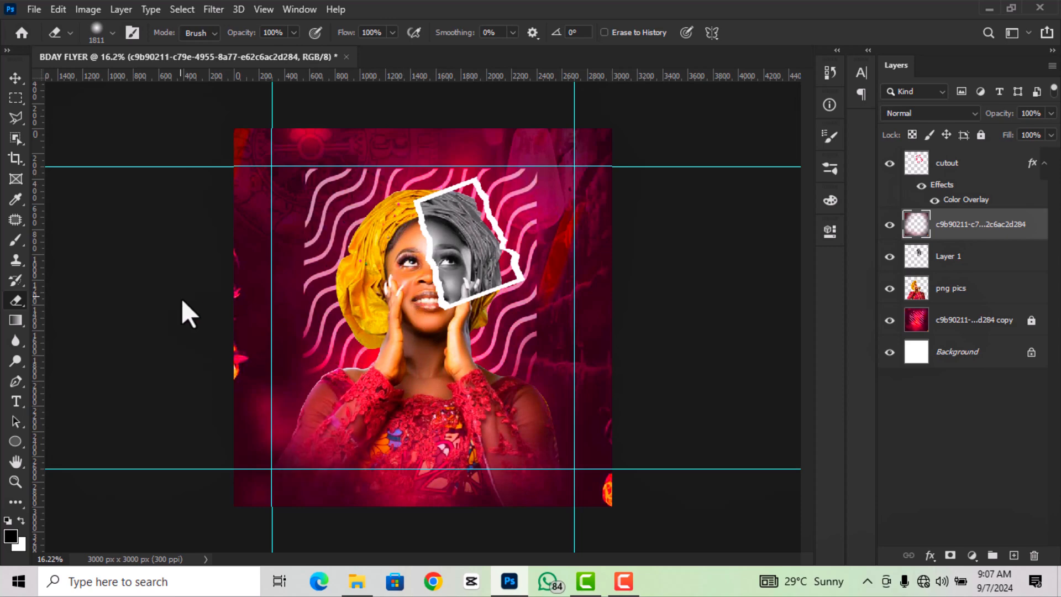
- Lock the partly erased wave layer completely
click(16, 77)
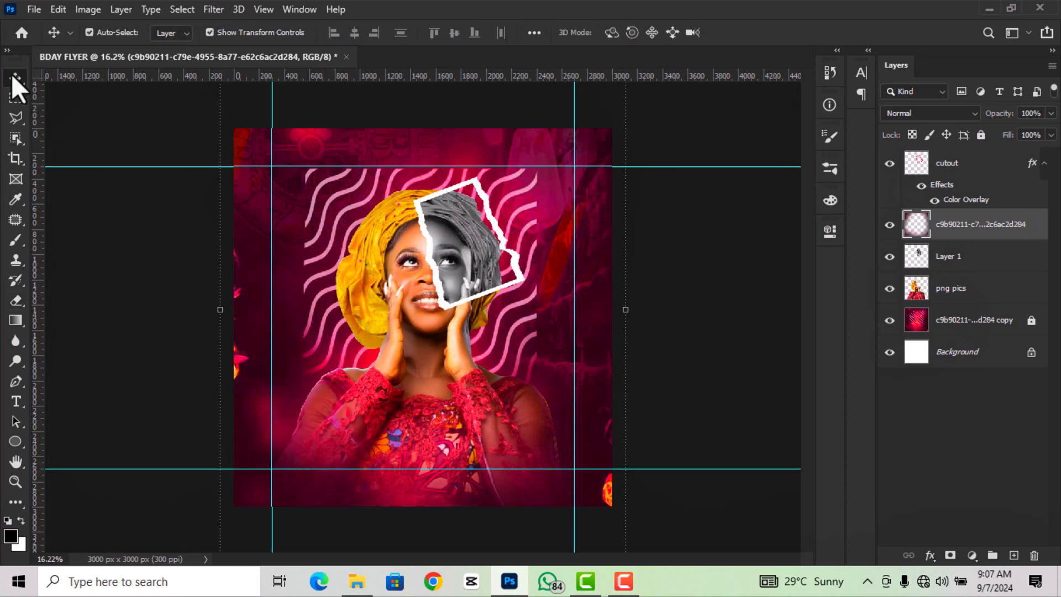
click(130, 255)
click(1001, 227)
click(981, 135)
click(1044, 163)
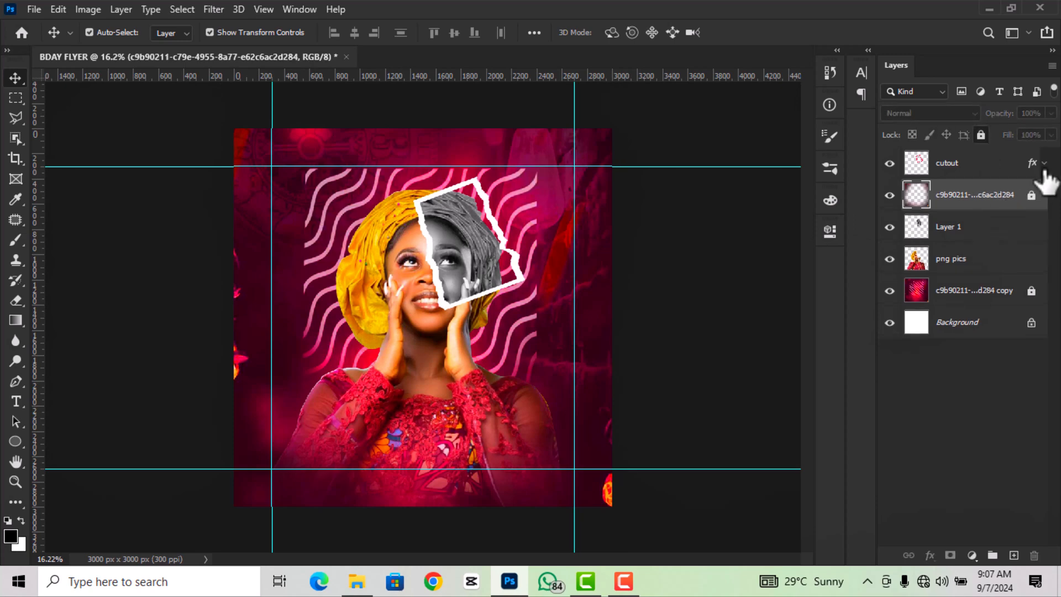
click(655, 371)
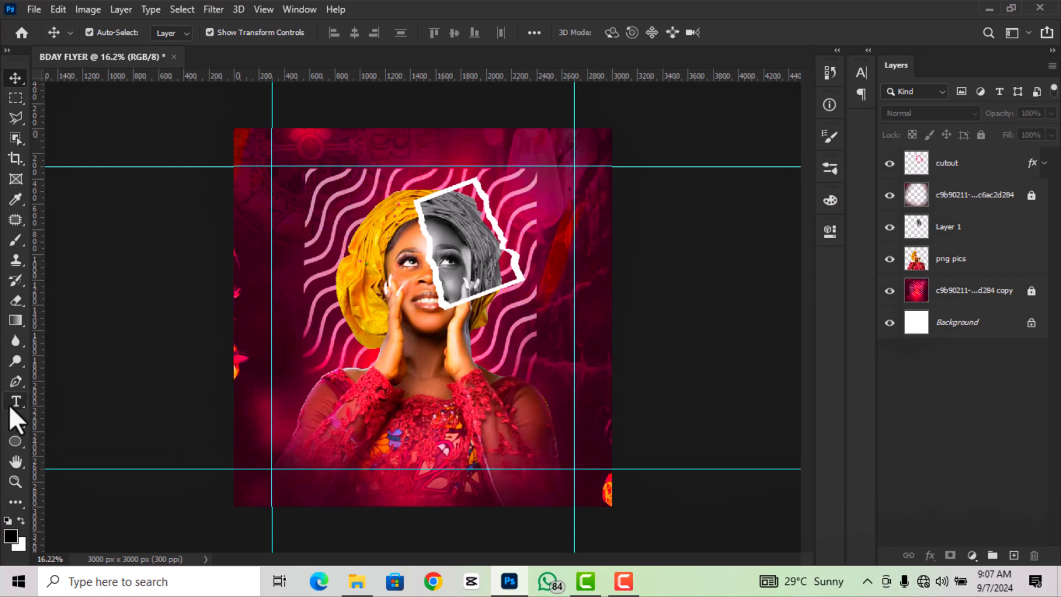
- Add a new text layer reading 'HAPPY' on the portrait's dress
click(11, 399)
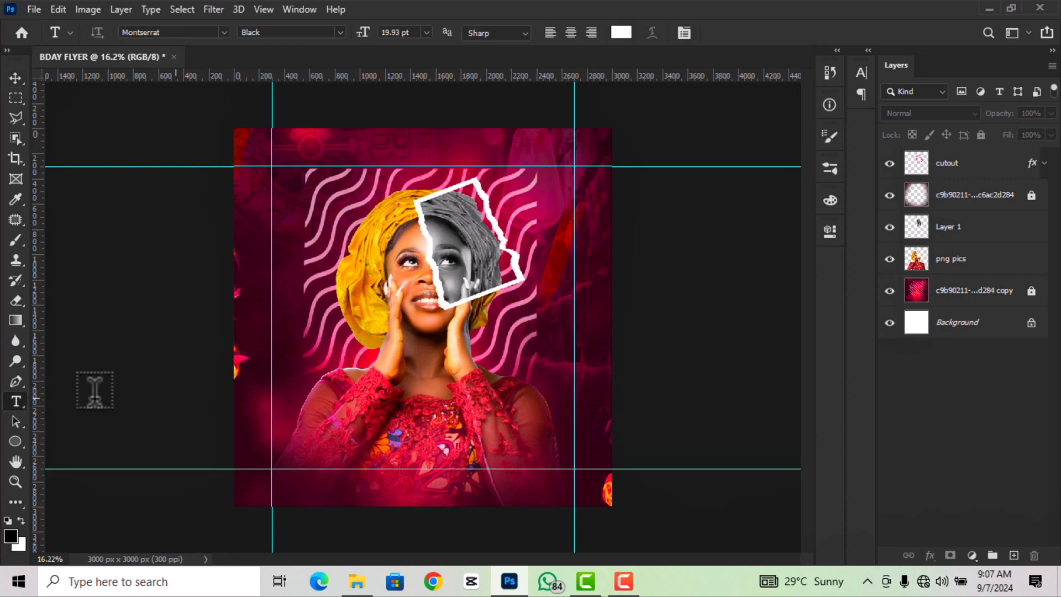
click(375, 391)
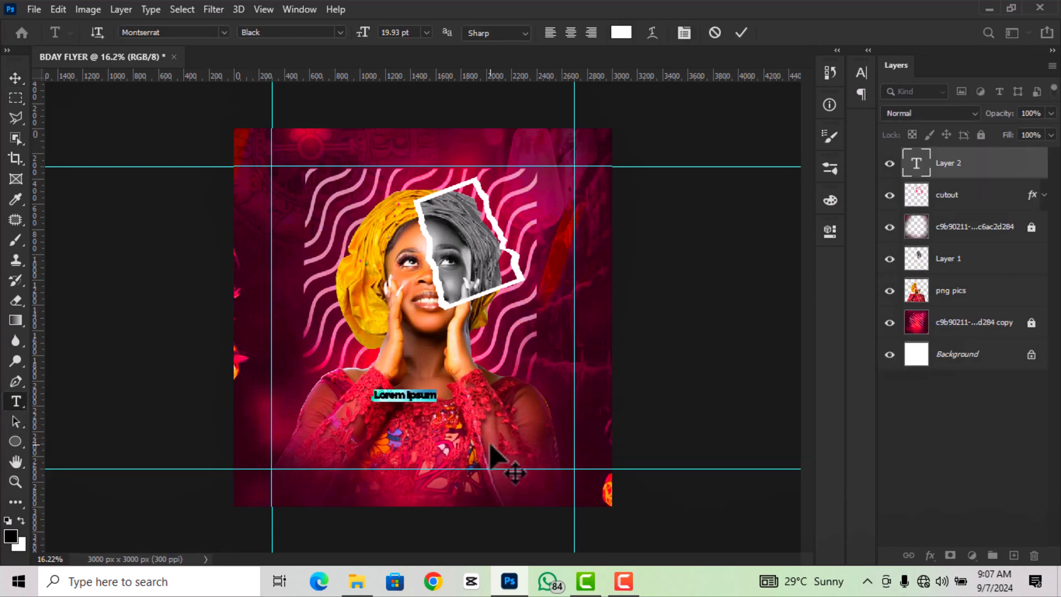
text(HA)
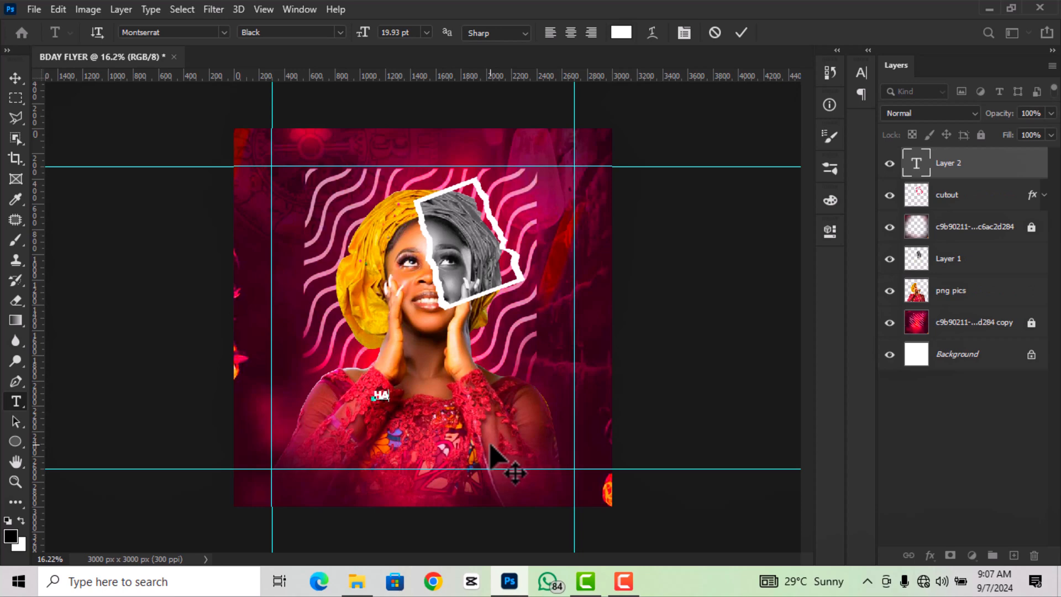
text(PPY)
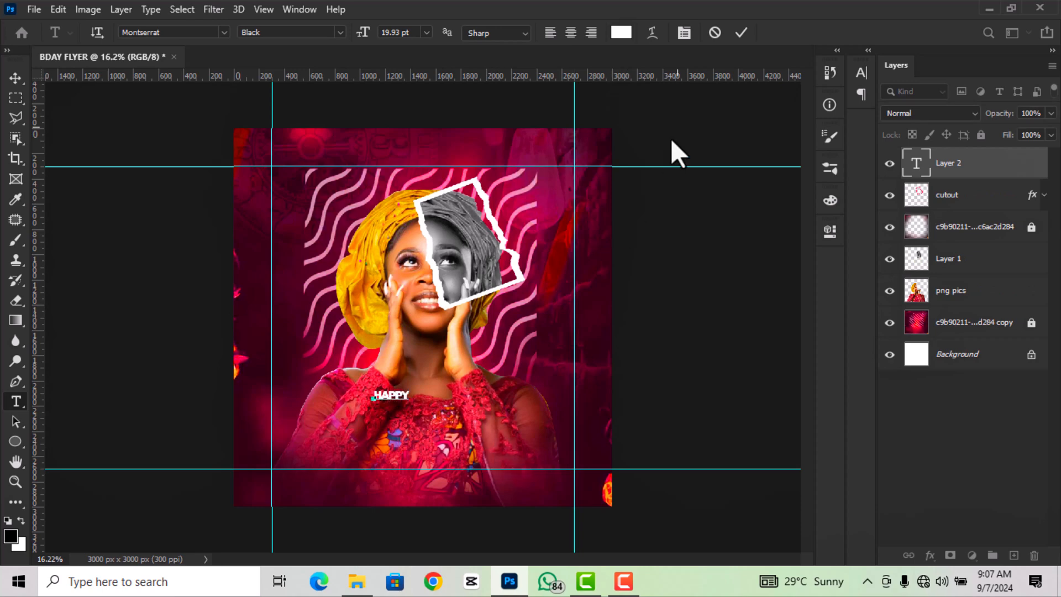
click(742, 33)
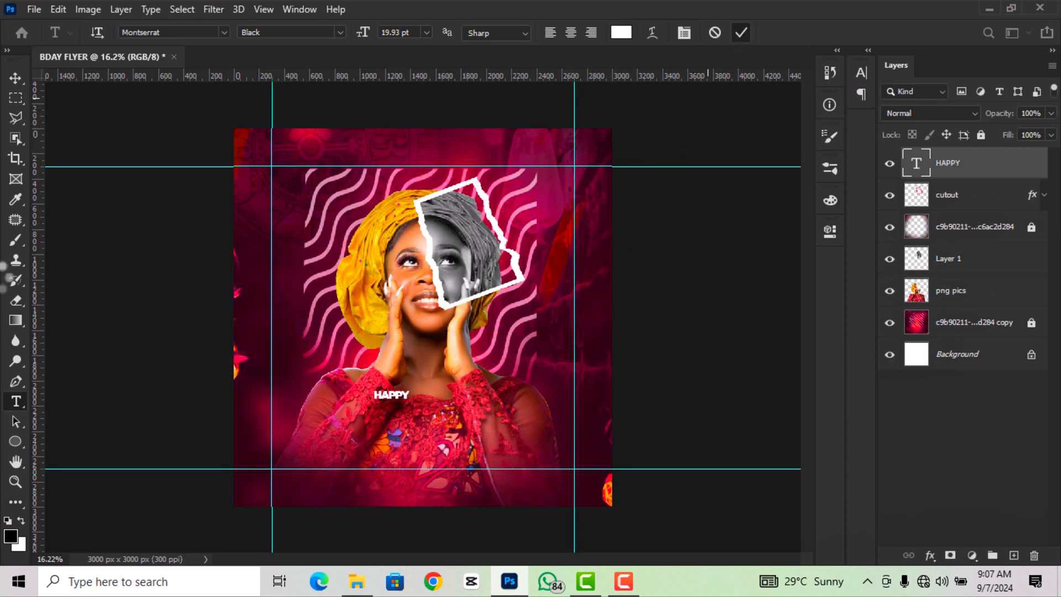
- Enlarge the HAPPY text across the portrait's lower half and nudge it up slightly
click(19, 83)
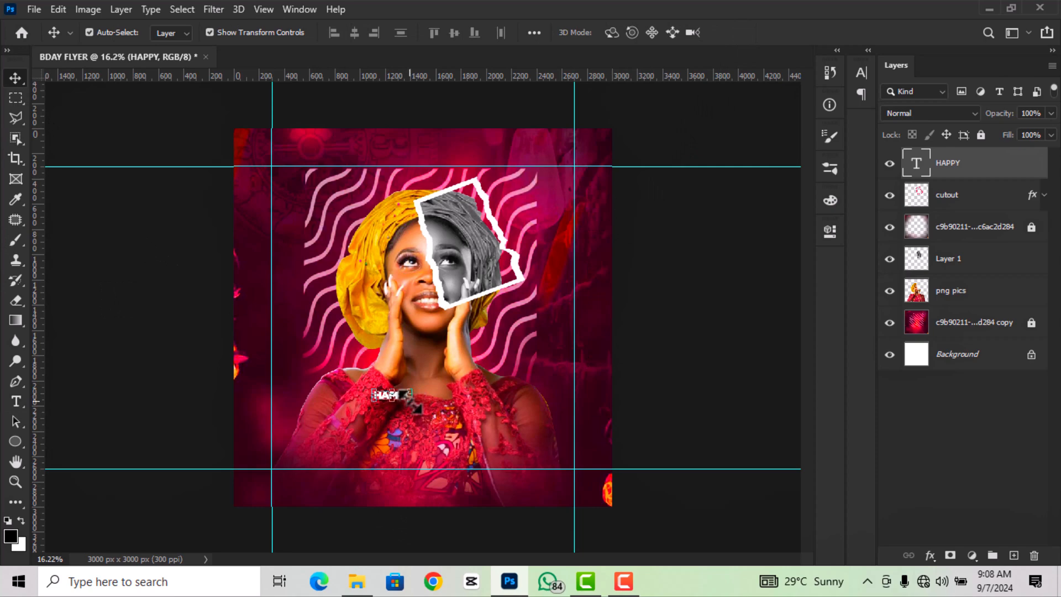
drag(412, 401, 511, 452)
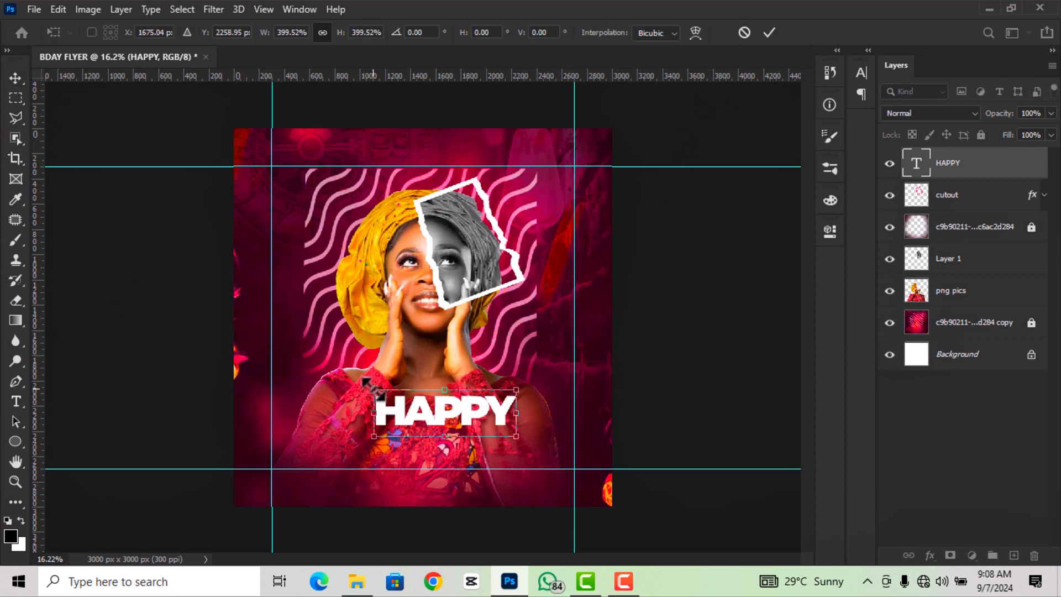
drag(366, 380, 361, 372)
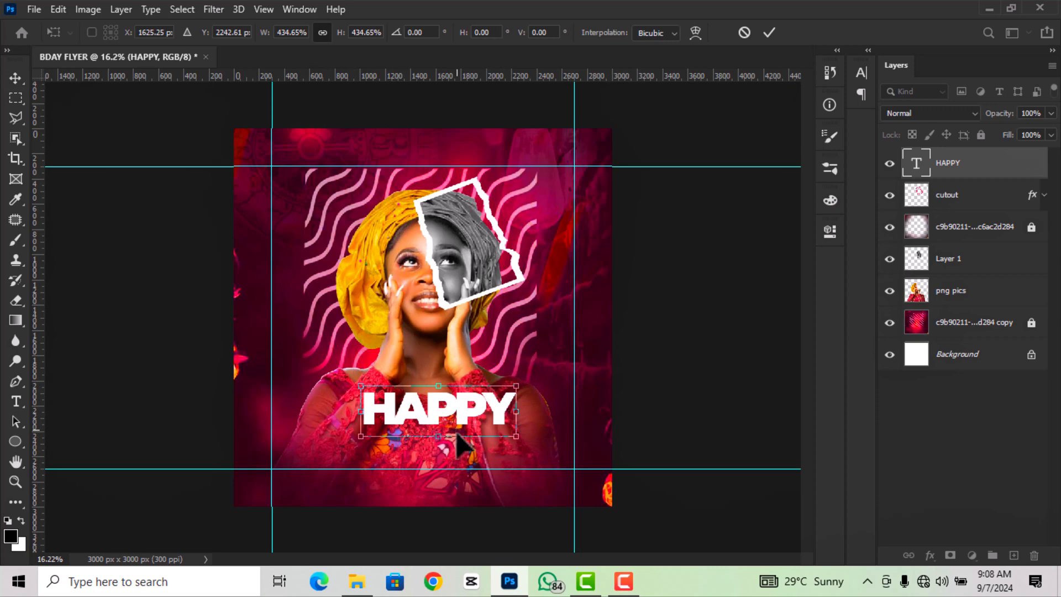
drag(465, 426, 452, 447)
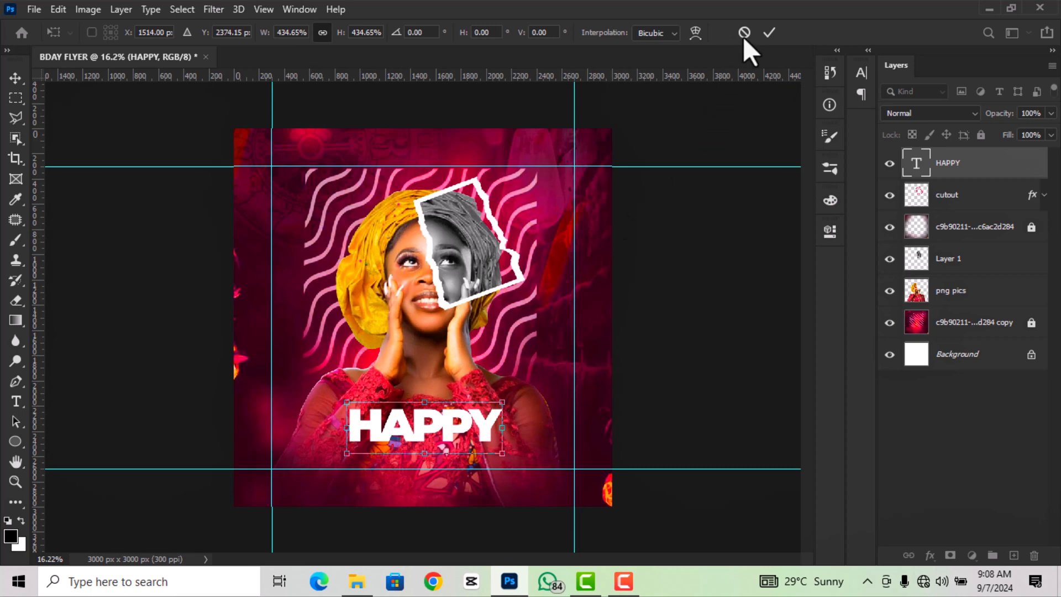
click(770, 31)
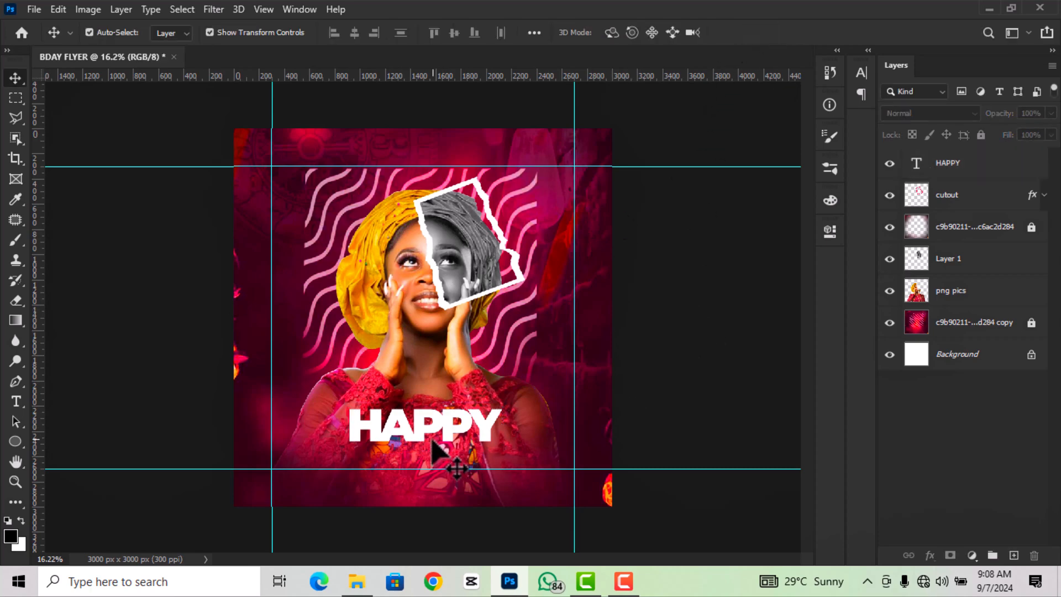
drag(452, 433, 451, 439)
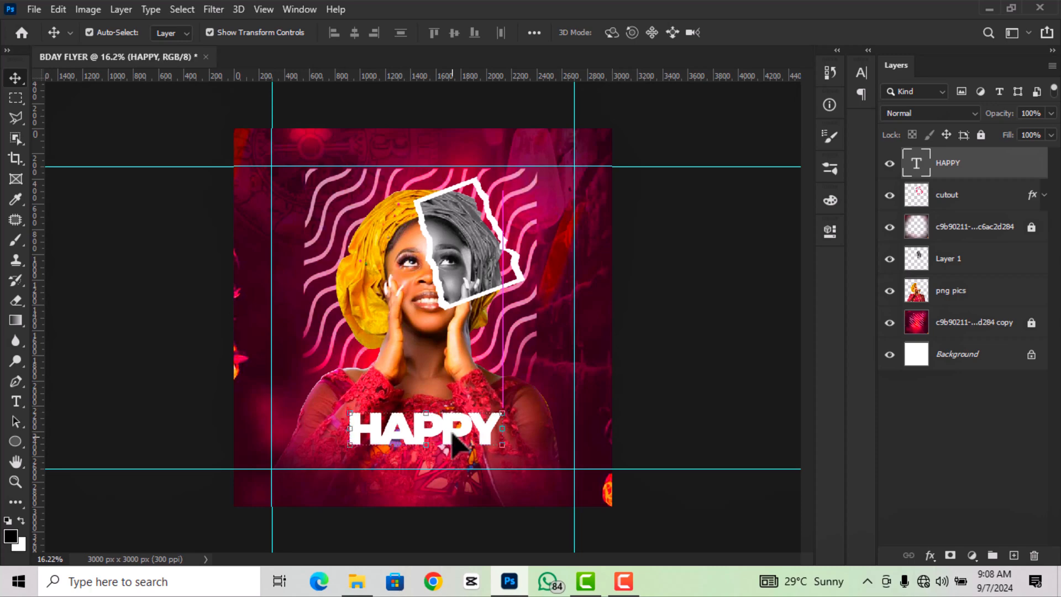
- Select the HAPPY text layer and duplicate it with Ctrl+J
scroll(450, 445, up, 1)
scroll(445, 495, up, 1)
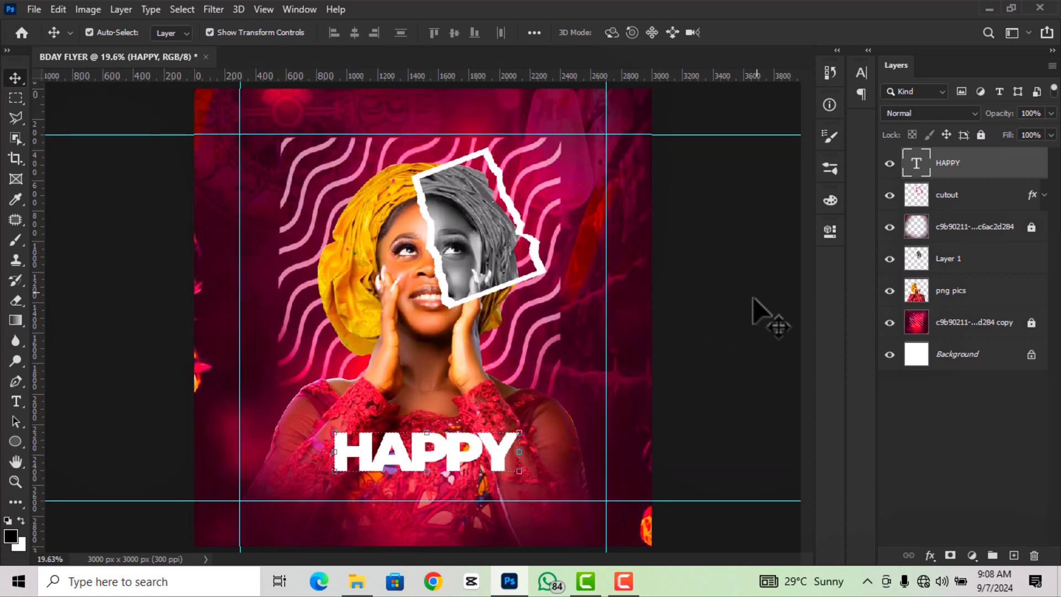
click(715, 282)
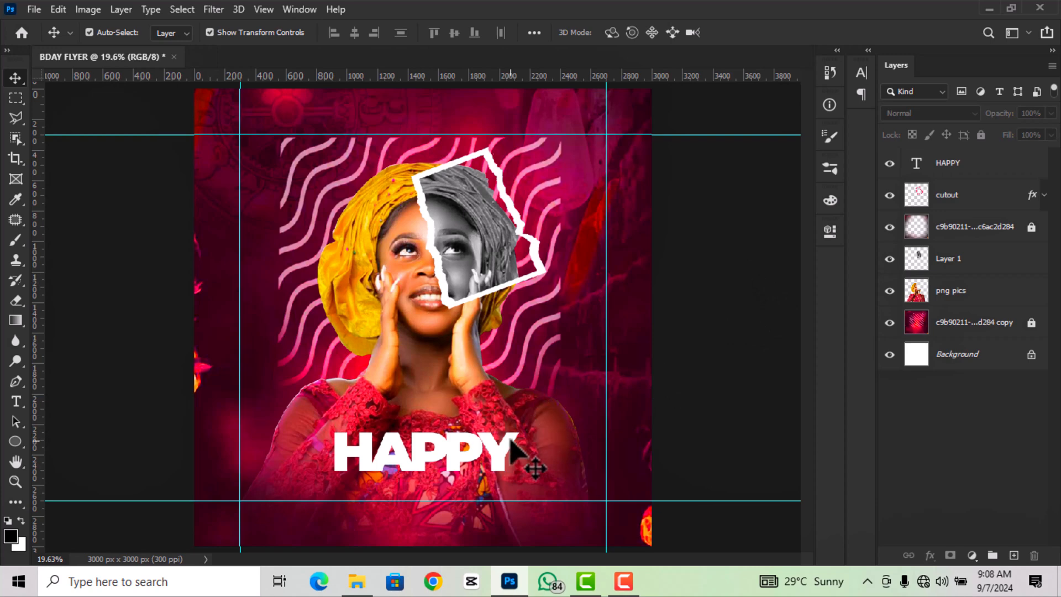
click(513, 459)
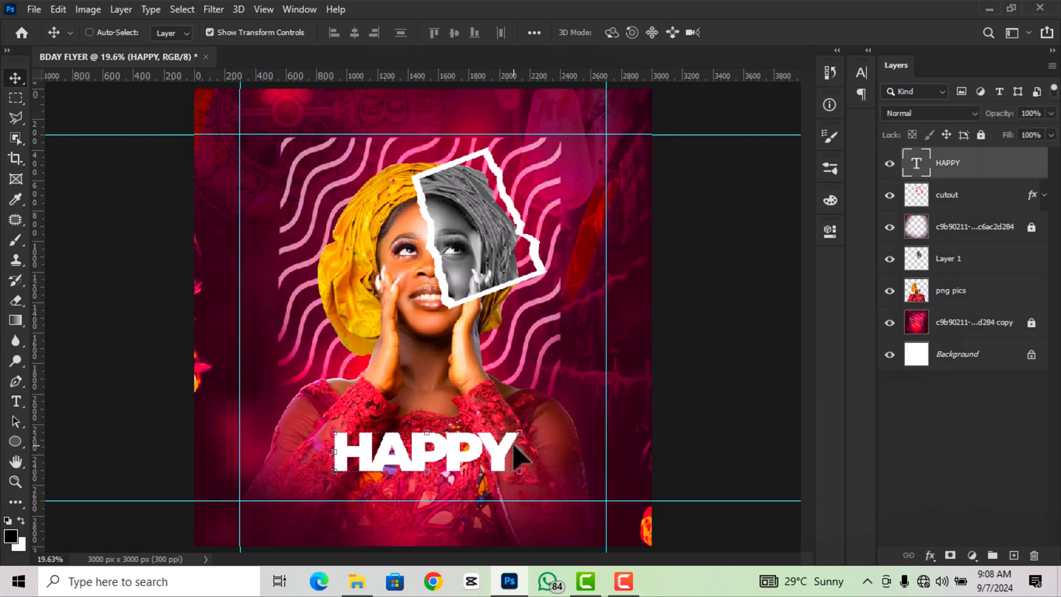
key(ctrl+j)
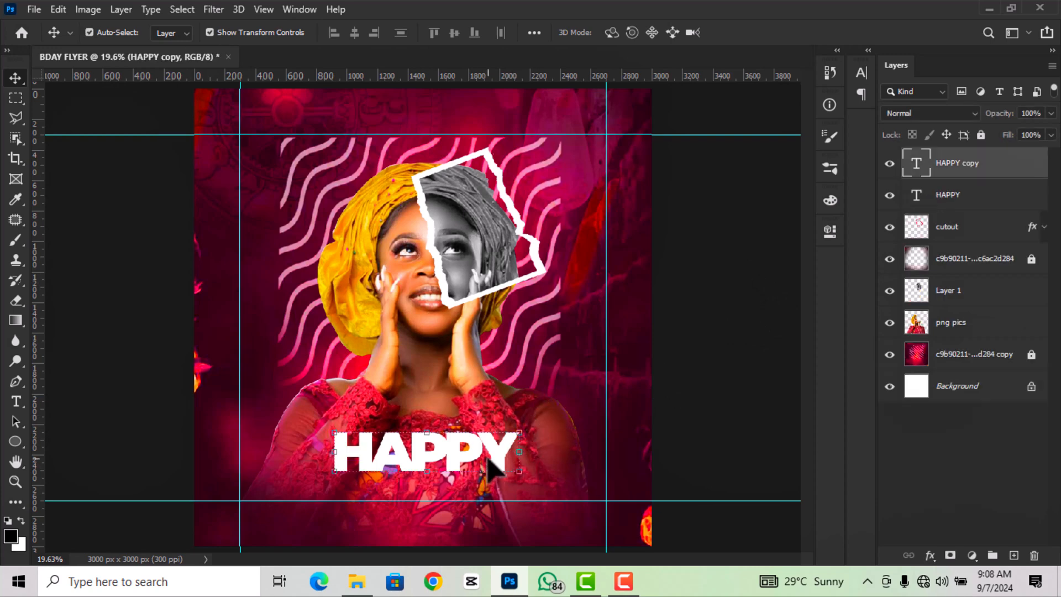
- Move the HAPPY copy above the original and change its wording to 'Birthday'
drag(494, 468, 493, 379)
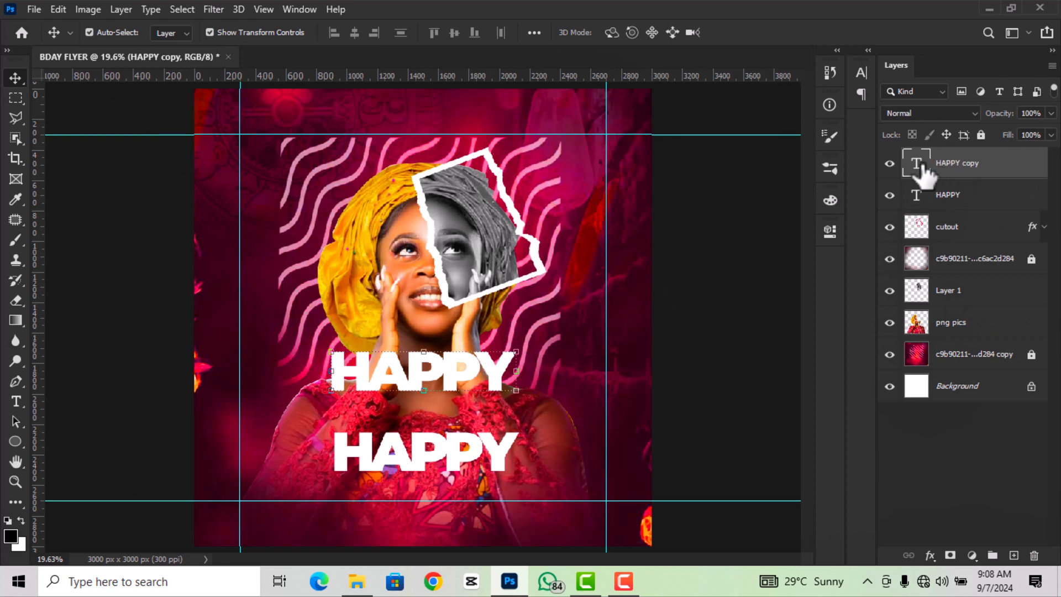
double_click(923, 167)
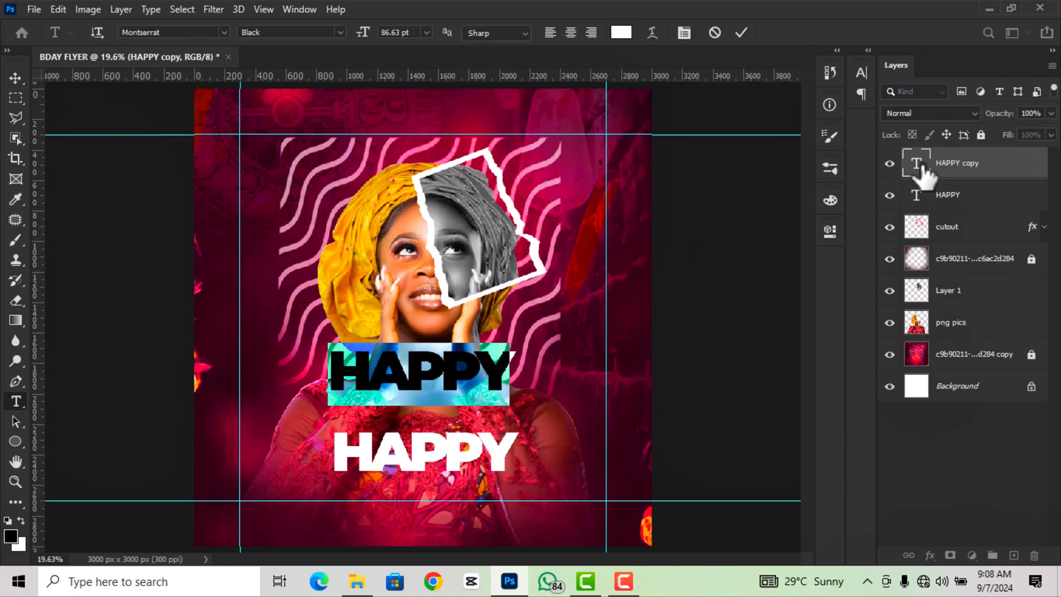
text(Bi)
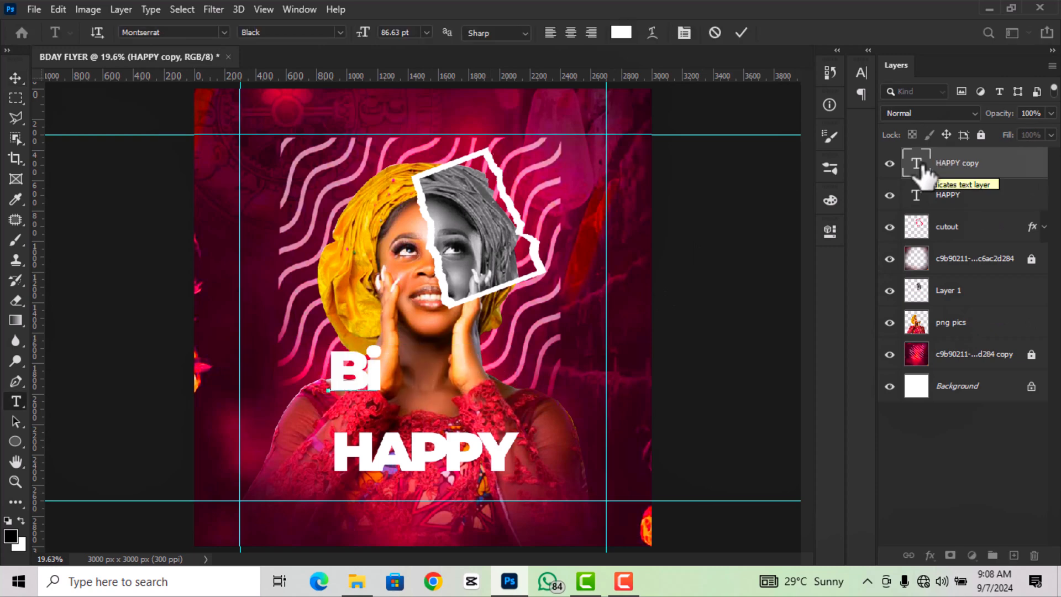
text(rthday)
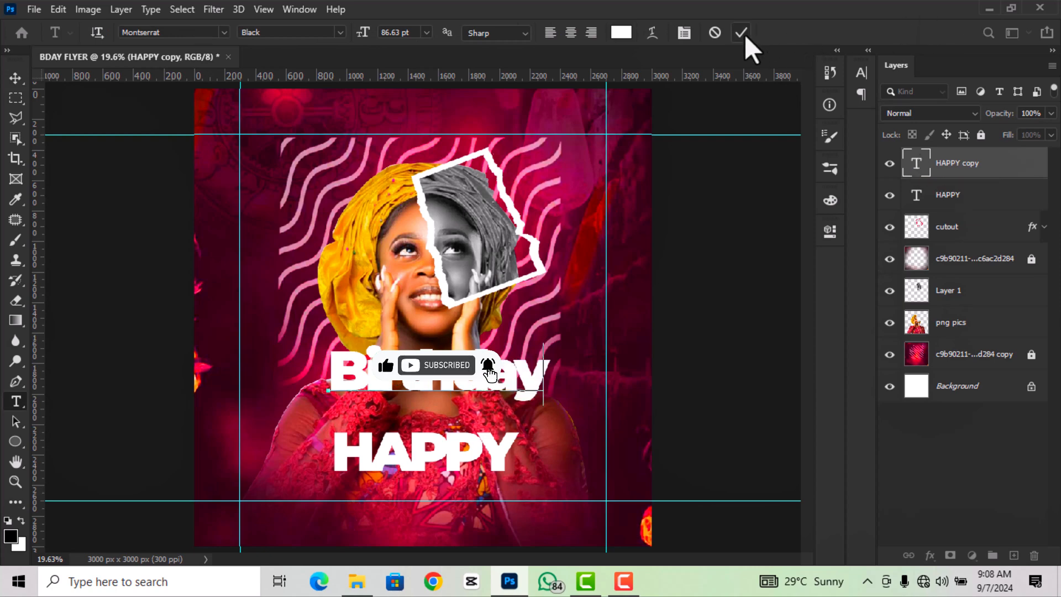
click(742, 32)
- Restyle the Birthday text in the Autography font with -40 letter spacing
double_click(917, 163)
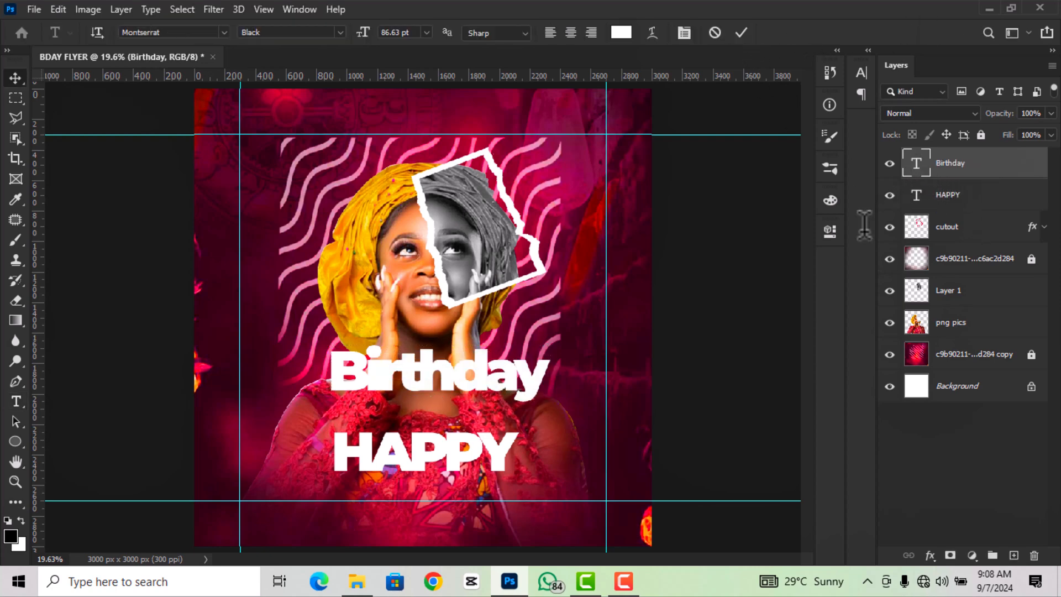
click(830, 231)
click(744, 385)
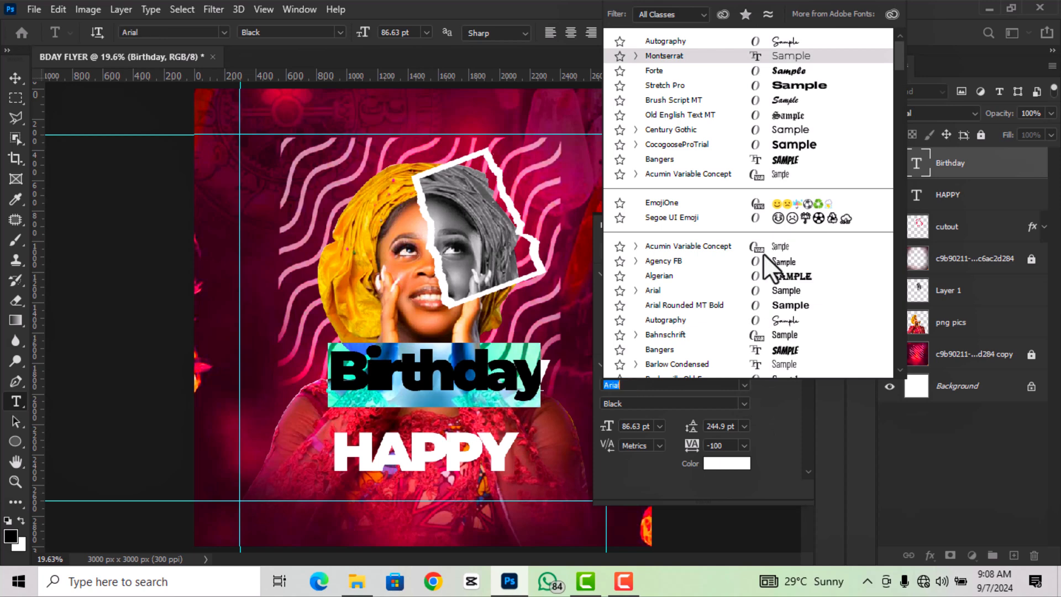
click(778, 319)
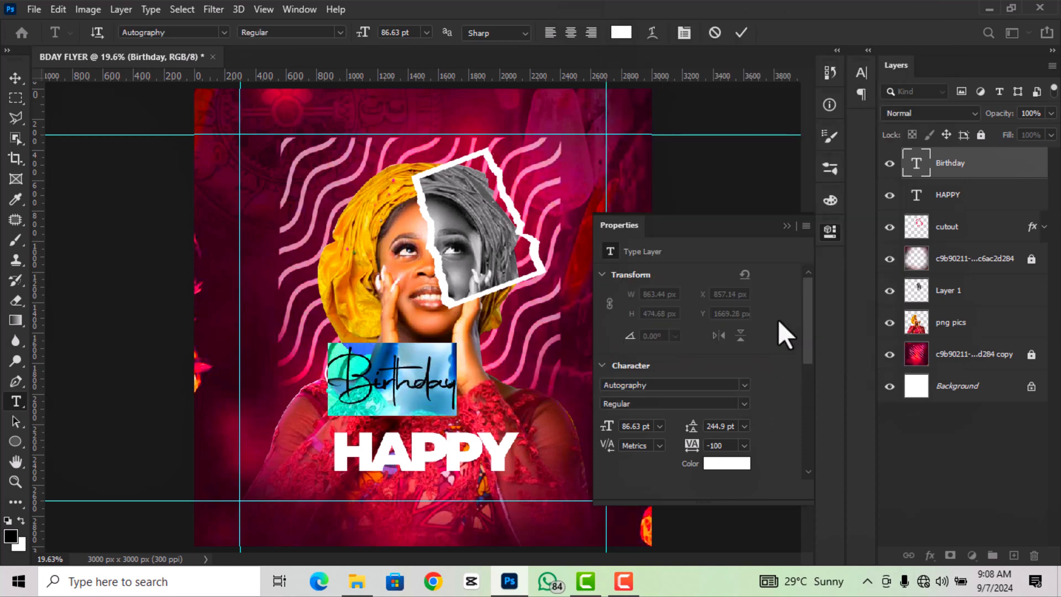
click(738, 446)
text(-60)
key(Return)
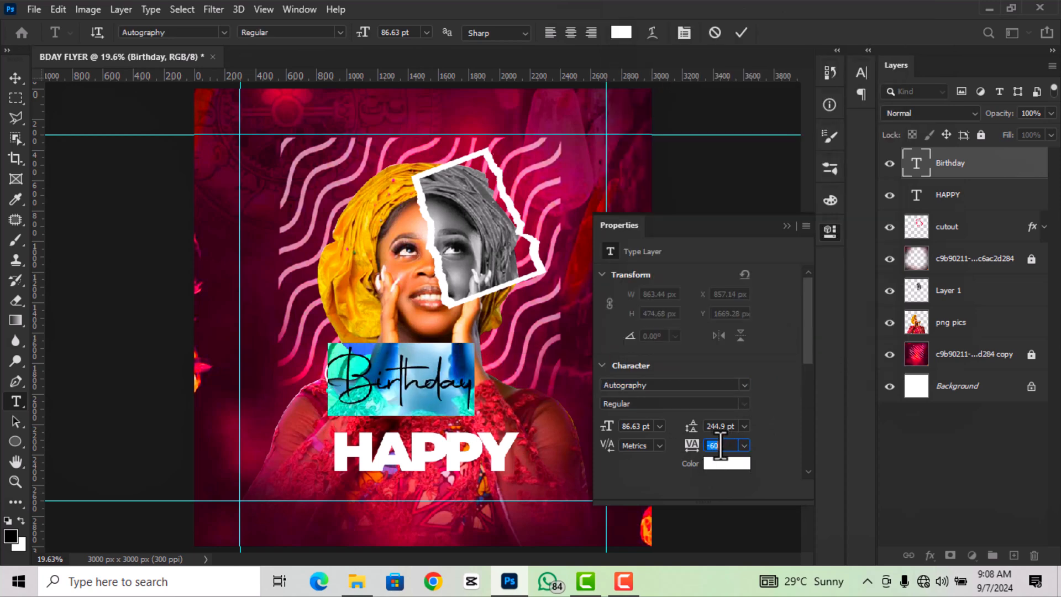
text(-40)
key(Return)
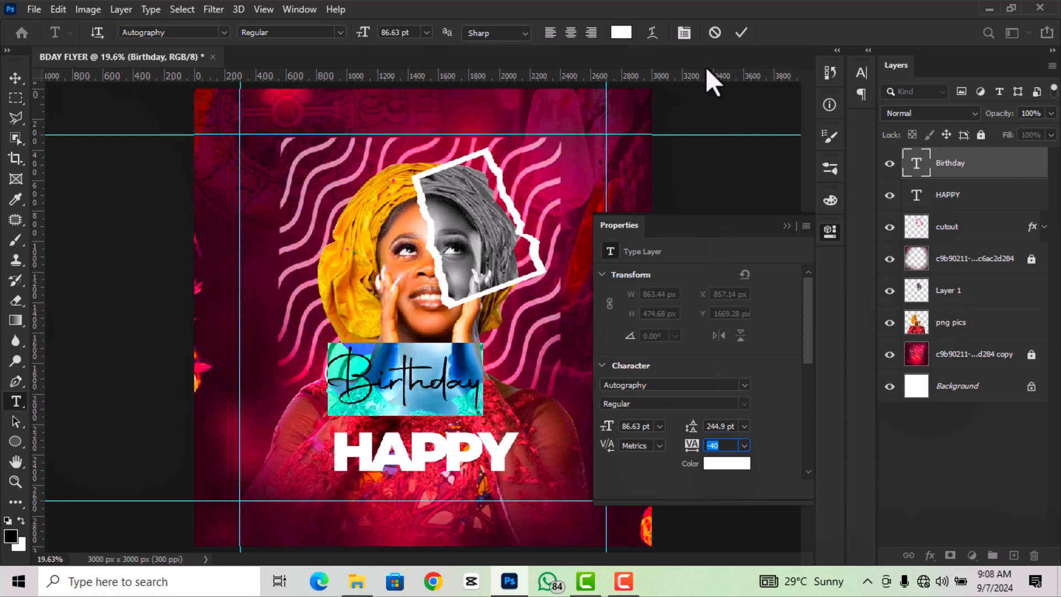
click(741, 34)
key(v)
click(830, 231)
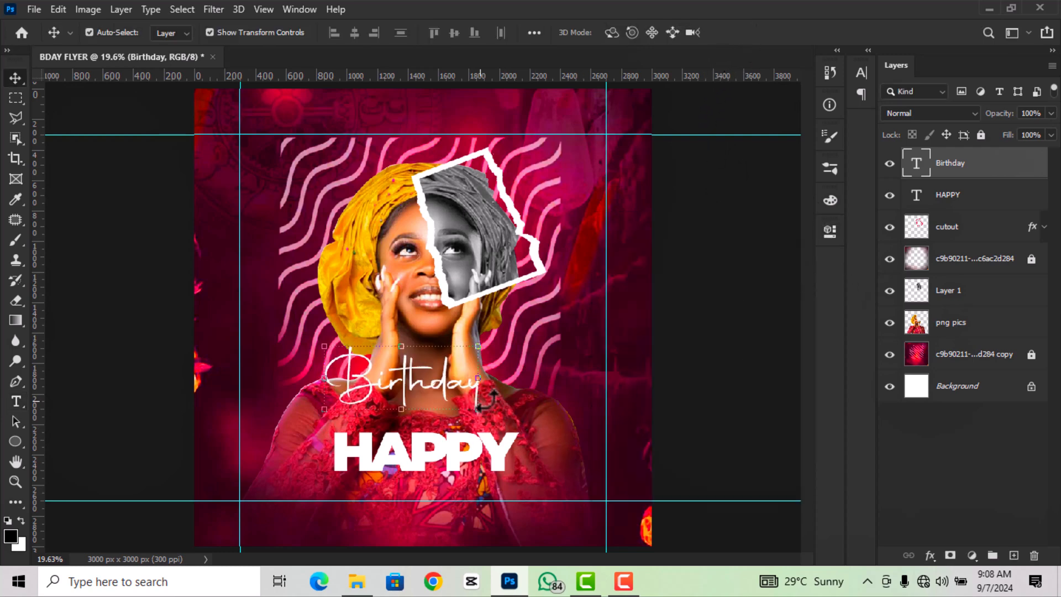
- Scale the Birthday text down to 71%
drag(477, 408, 428, 491)
scroll(434, 503, up, 3)
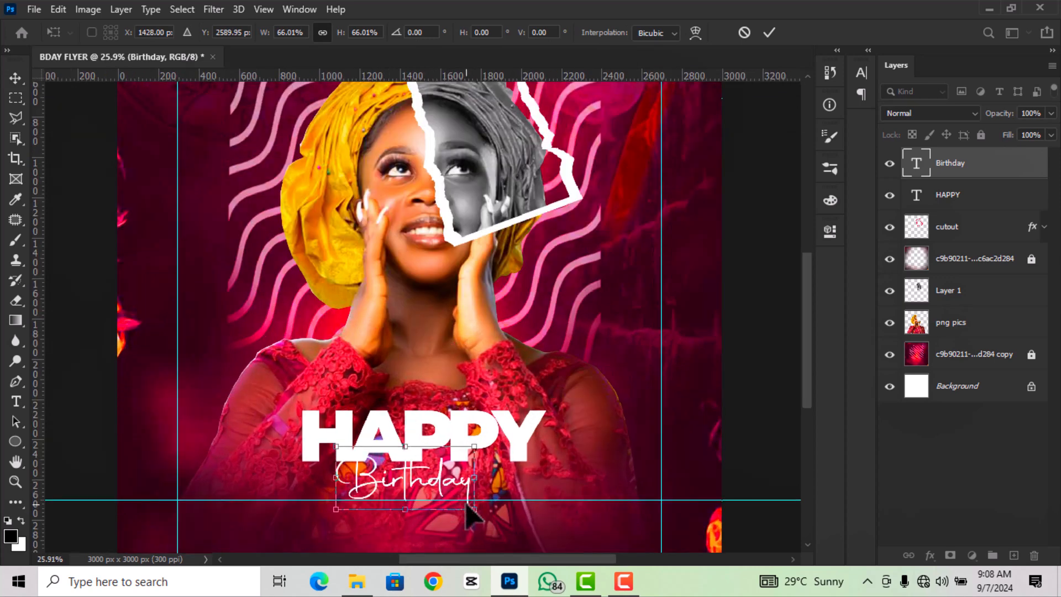
scroll(467, 514, down, 1)
drag(473, 510, 482, 514)
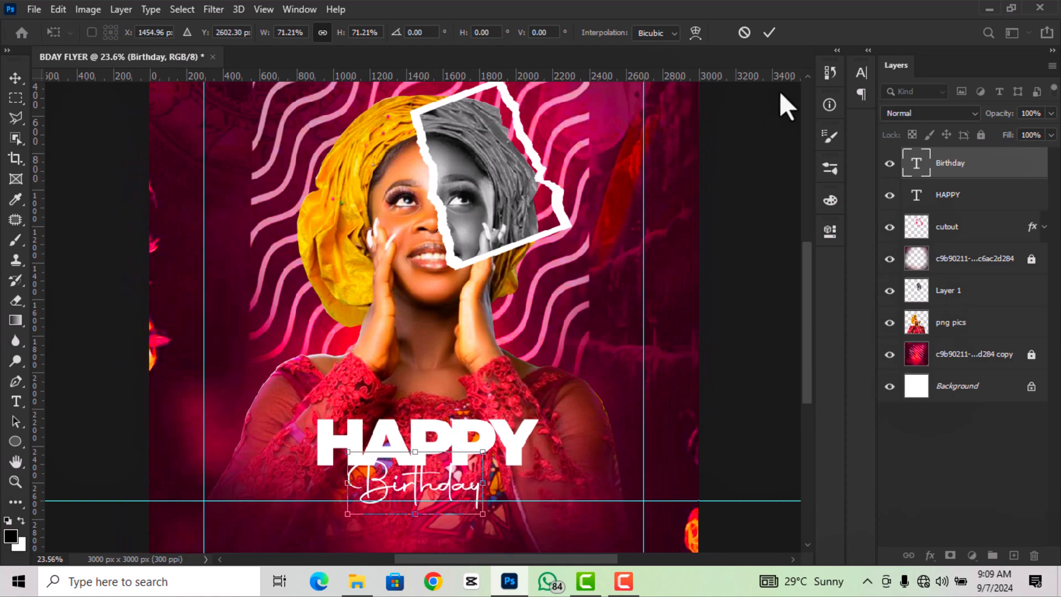
click(770, 32)
- Move Birthday just beneath HAPPY, nudging it up a few pixels
click(694, 251)
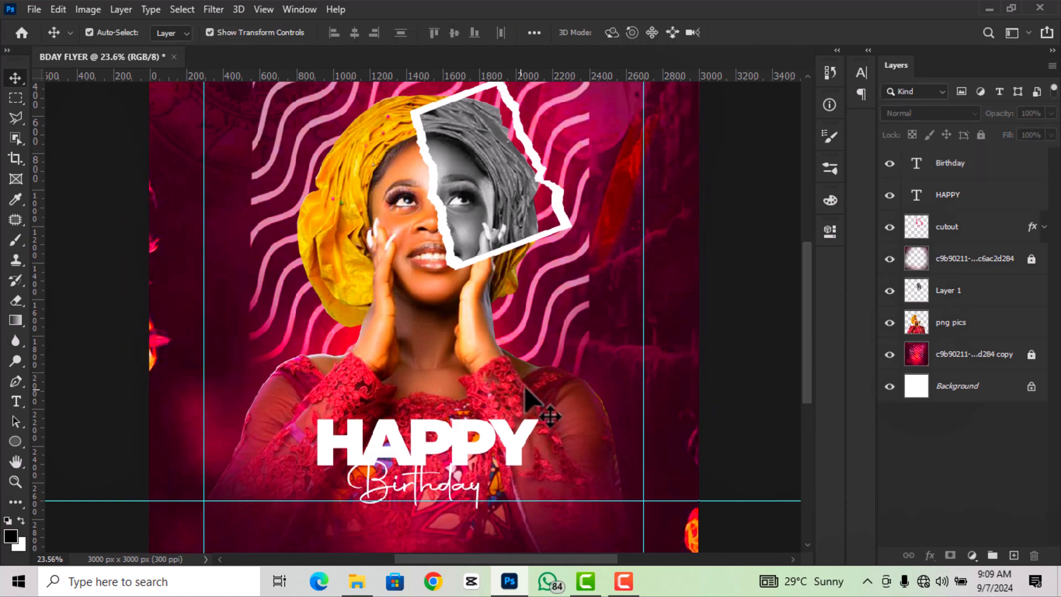
scroll(685, 404, up, 1)
scroll(811, 365, down, 2)
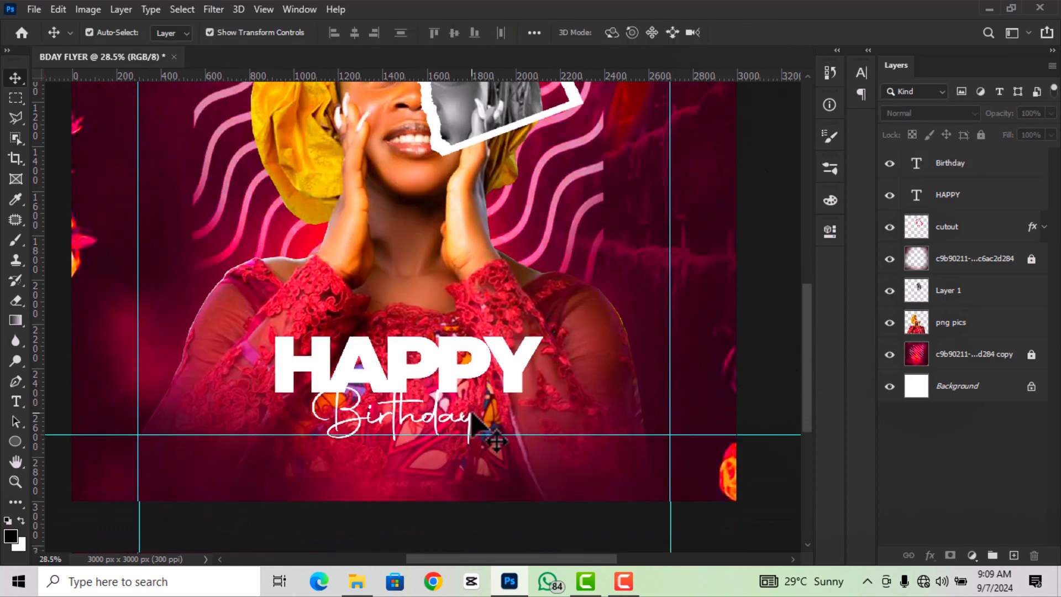
scroll(476, 431, up, 1)
drag(449, 420, 455, 429)
scroll(455, 430, down, 2)
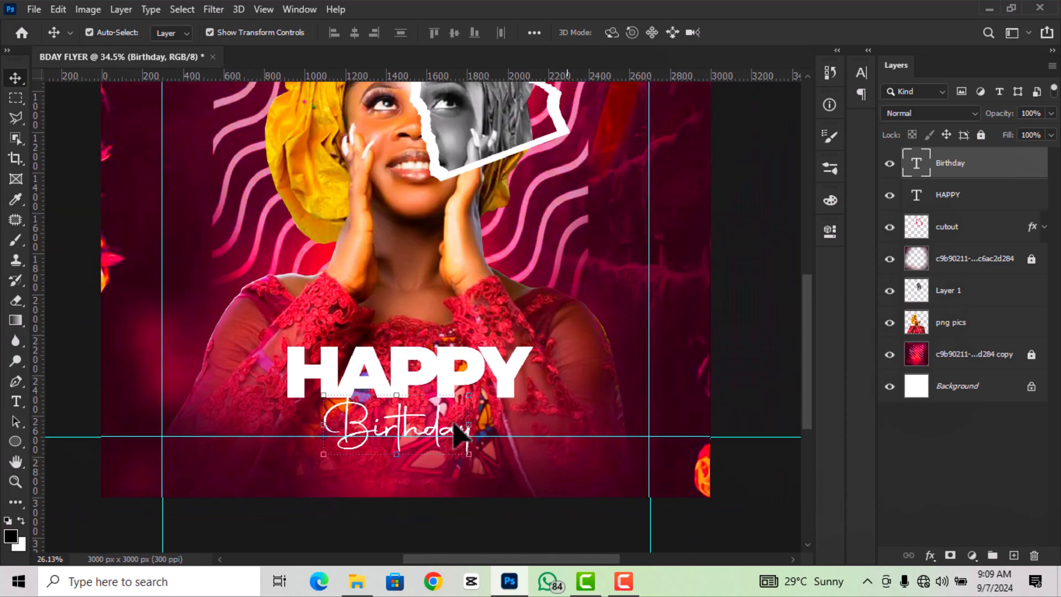
scroll(442, 436, up, 3)
key(Up)
key(Up)
key(Up)
key(Up)
key(Up)
key(Up)
key(Up)
key(Up)
key(Up)
key(Up)
key(Up)
key(Up)
key(Up)
key(Up)
key(Up)
key(Up)
key(Up)
key(Up)
key(Up)
key(Up)
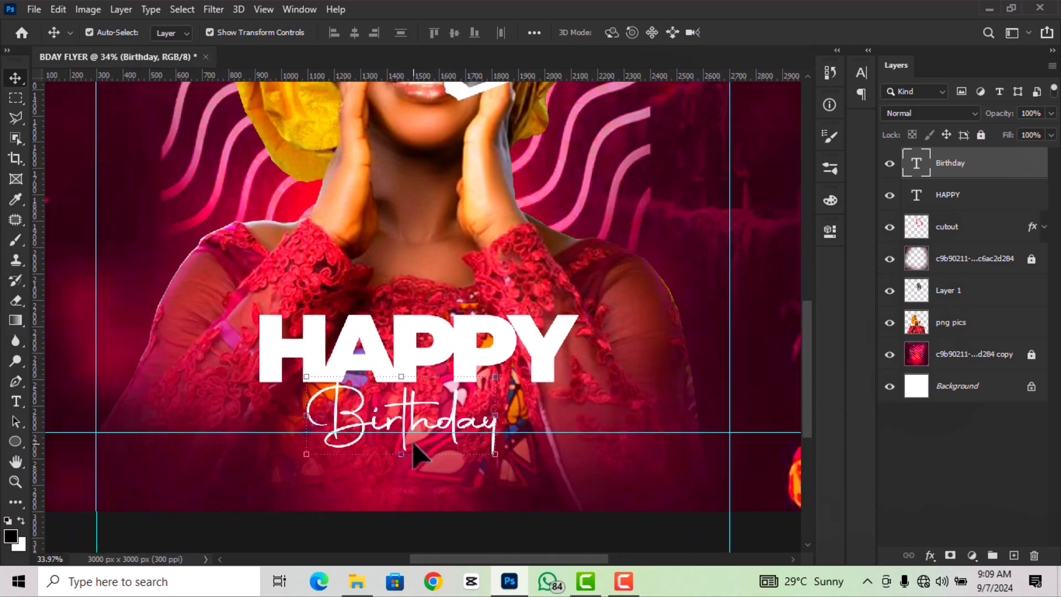
key(Up)
key(Up)
key(Up)
key(Up)
key(Up)
key(Up)
key(Up)
key(Up)
key(Up)
key(Up)
key(Up)
key(Up)
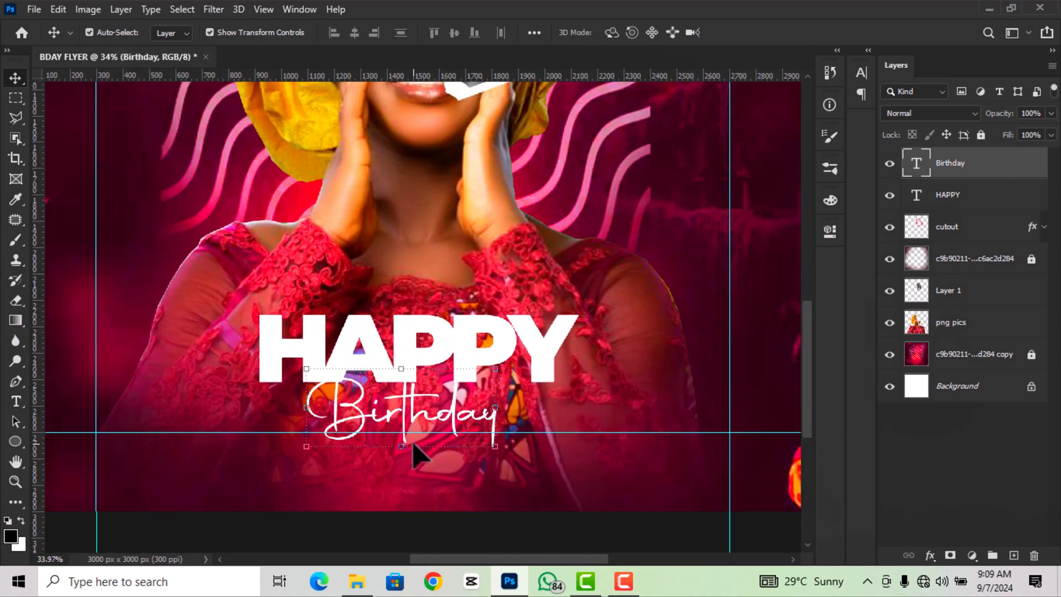
scroll(351, 289, down, 2)
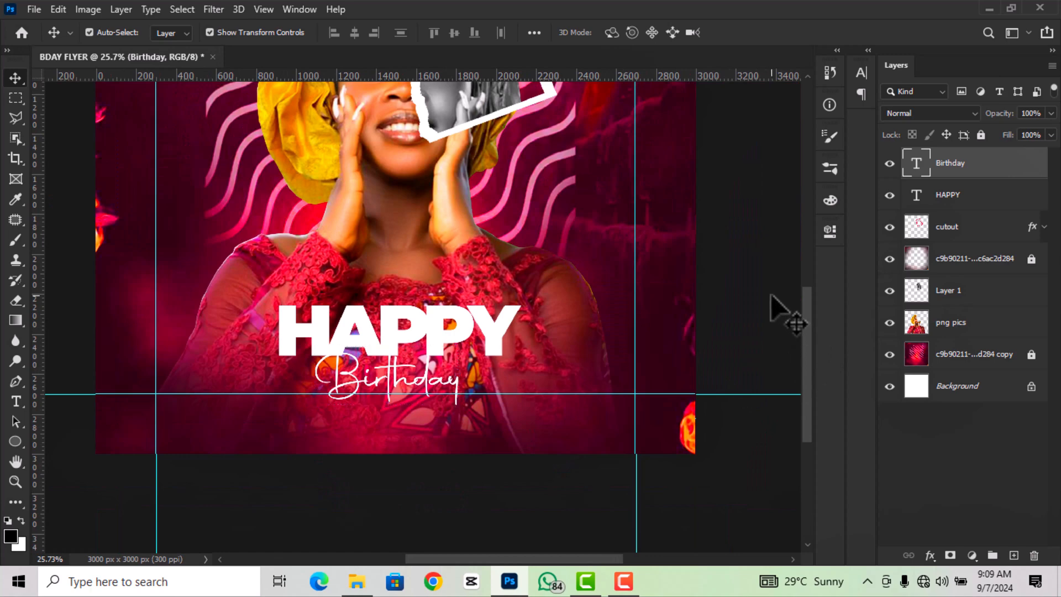
- Select the HAPPY layer and drag the gold banner image in from the asset folder
click(774, 304)
click(974, 195)
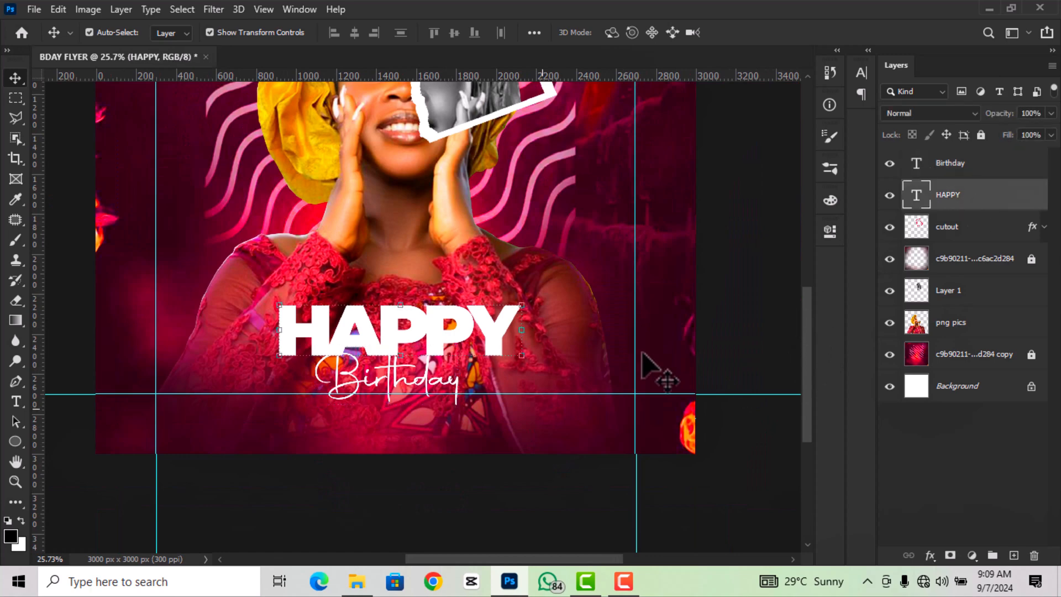
click(356, 582)
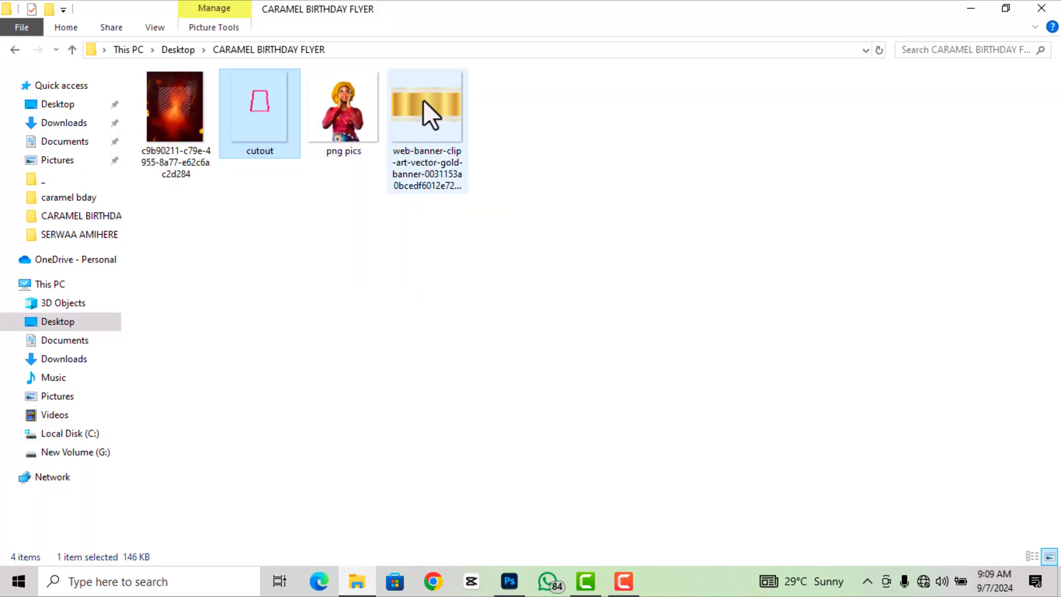
drag(423, 99, 489, 412)
- Place the gold banner and clip it to the HAPPY text
scroll(448, 351, down, 1)
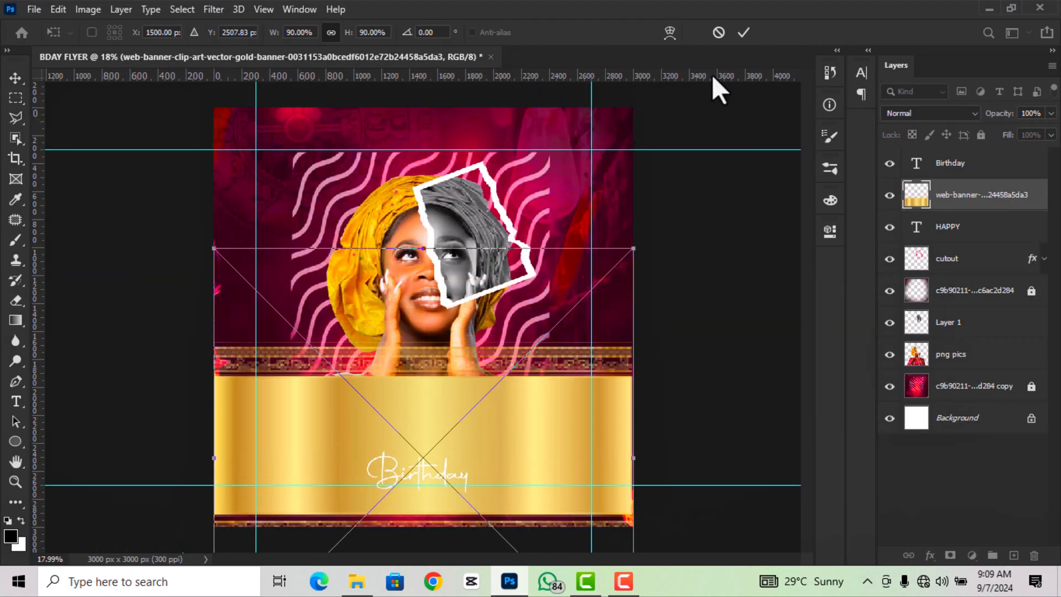
click(744, 33)
right_click(963, 201)
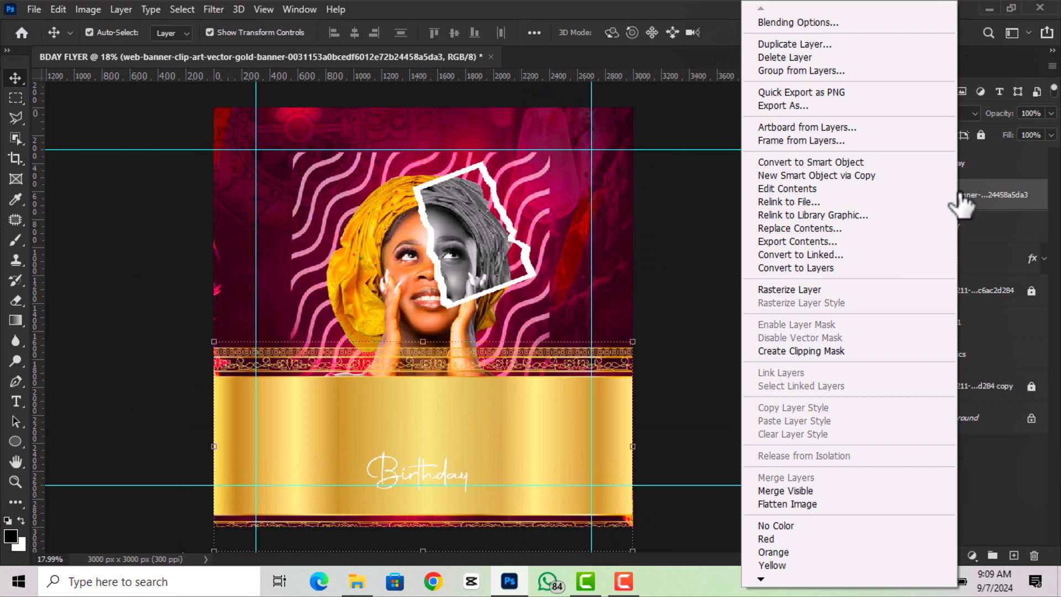
click(804, 352)
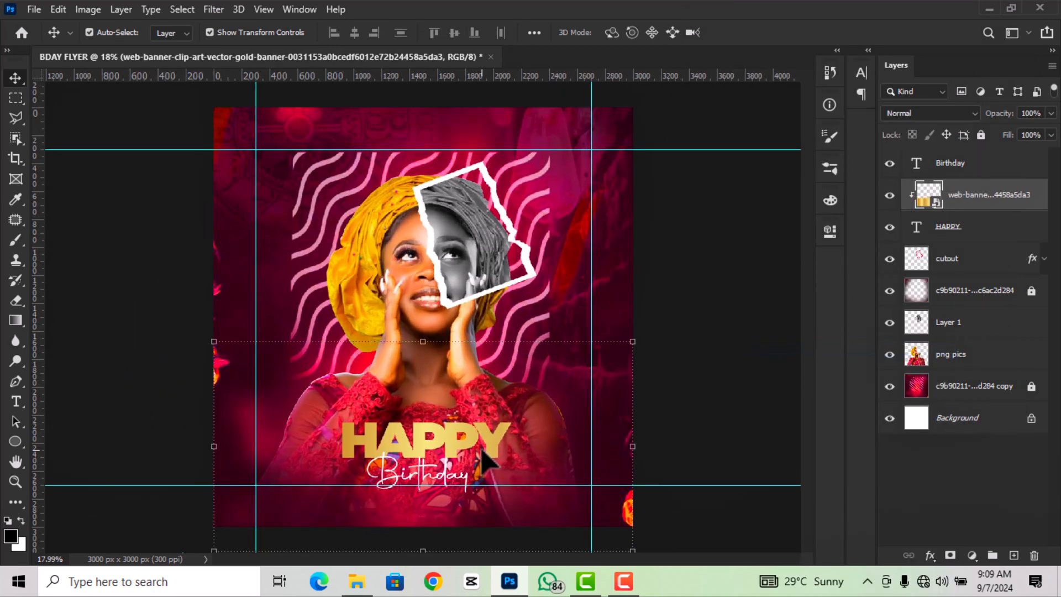
scroll(484, 459, up, 1)
right_click(1003, 202)
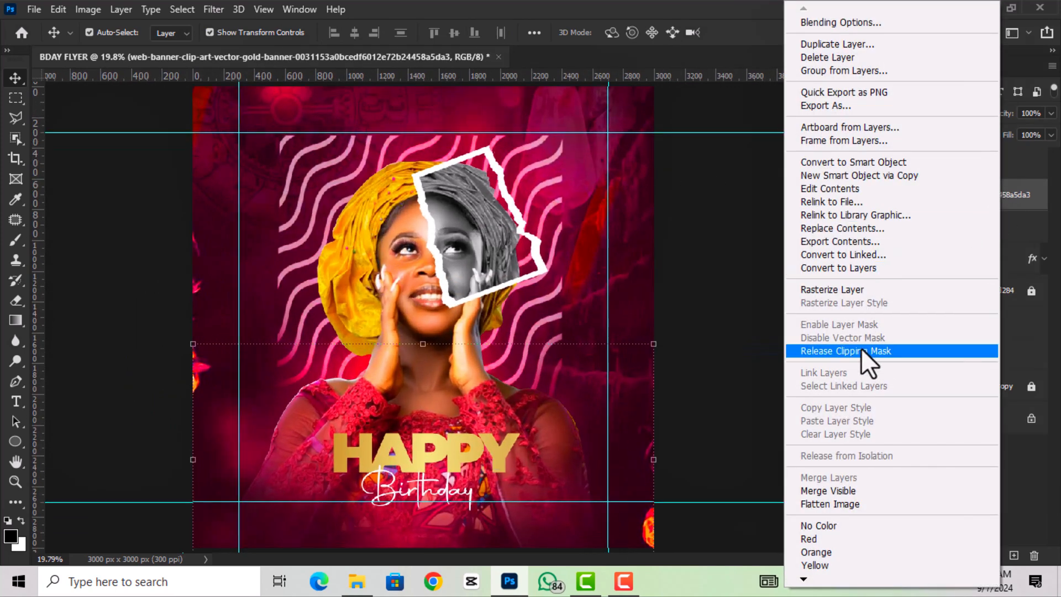
click(853, 293)
- Apply a Hue/Saturation adjustment raising the banner's saturation to +30
click(91, 11)
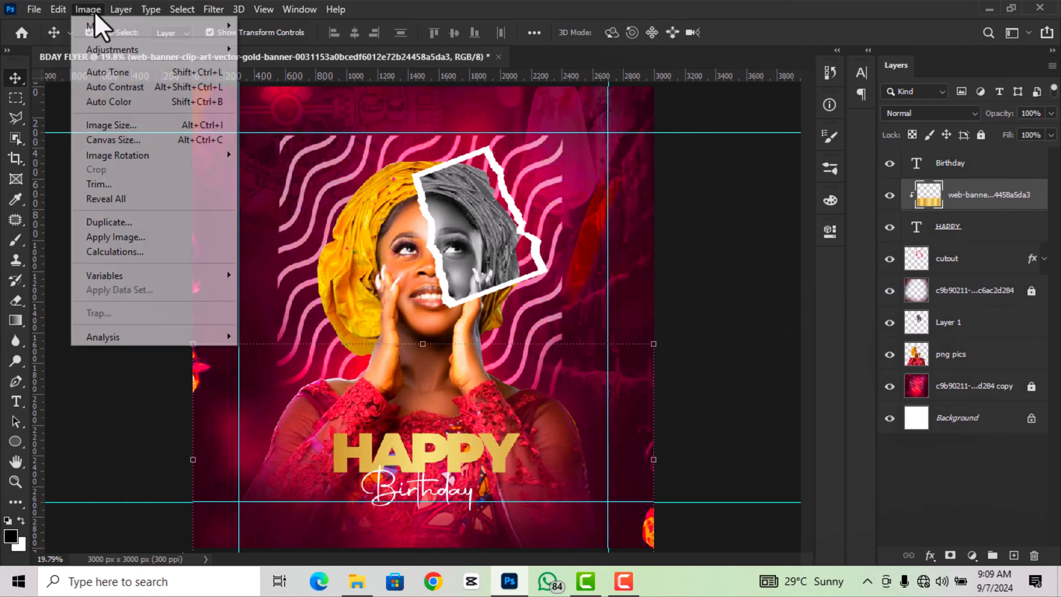
mouse_move(165, 51)
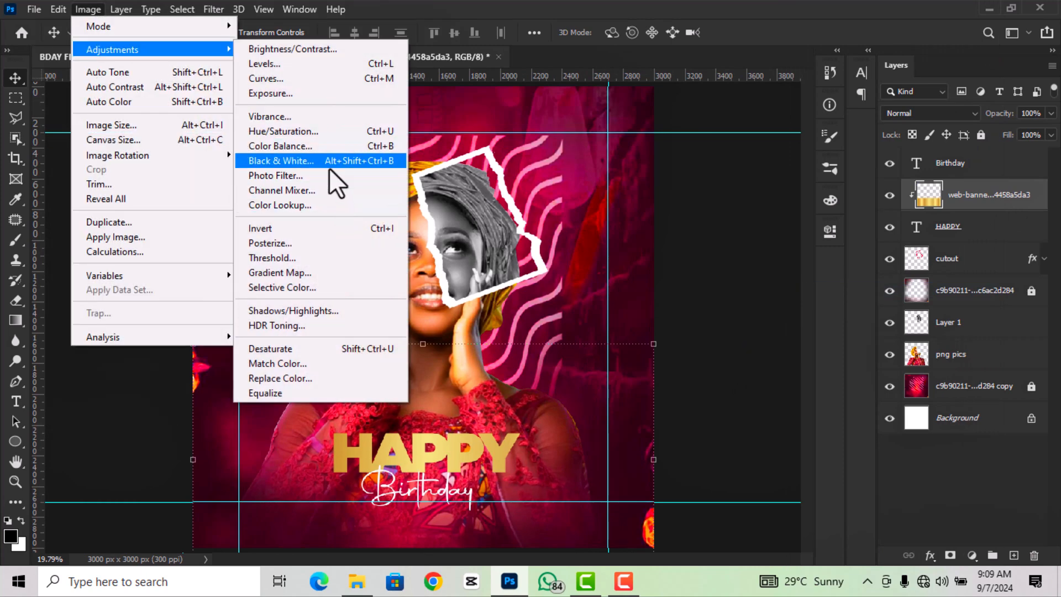
click(319, 132)
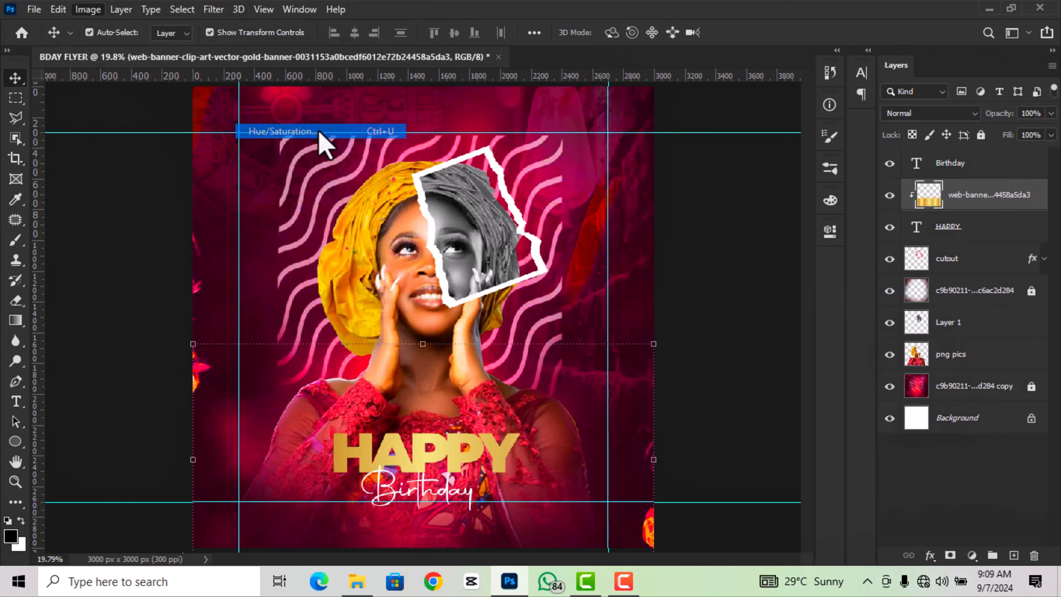
click(854, 262)
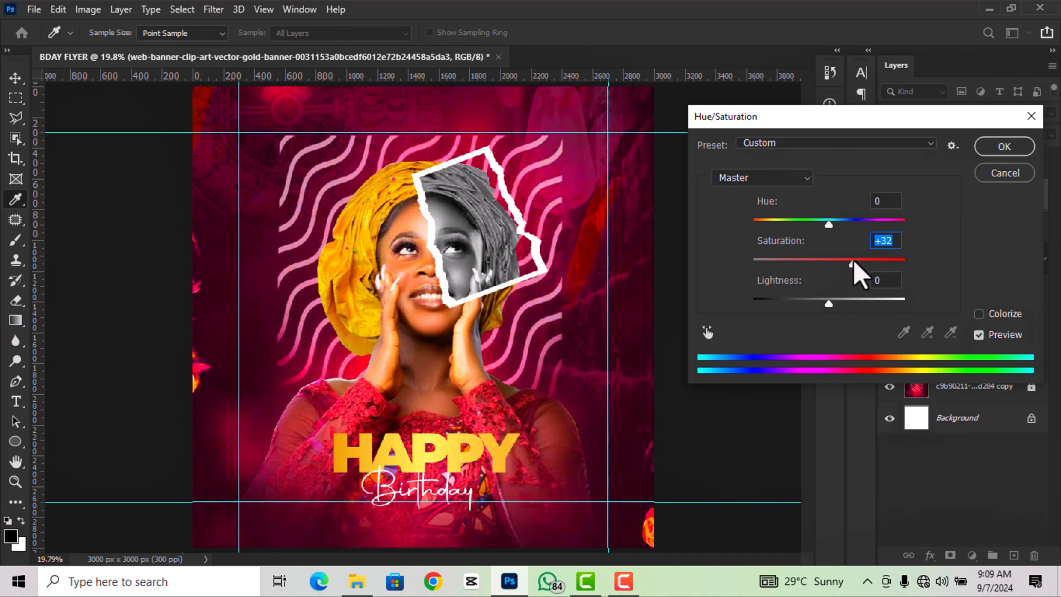
drag(853, 262, 852, 262)
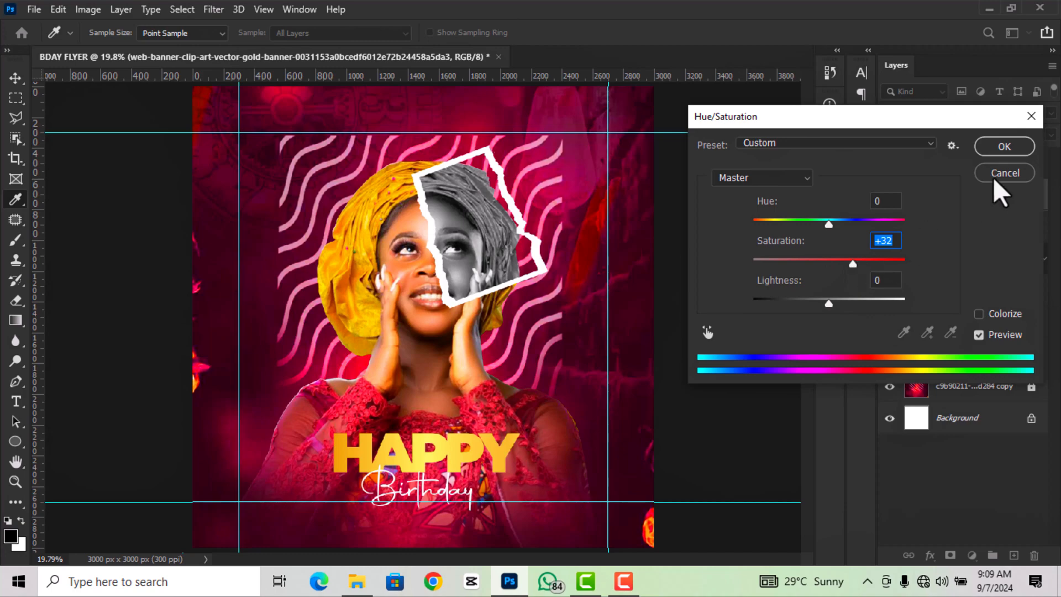
click(1004, 146)
scroll(578, 254, down, 3)
scroll(412, 492, up, 5)
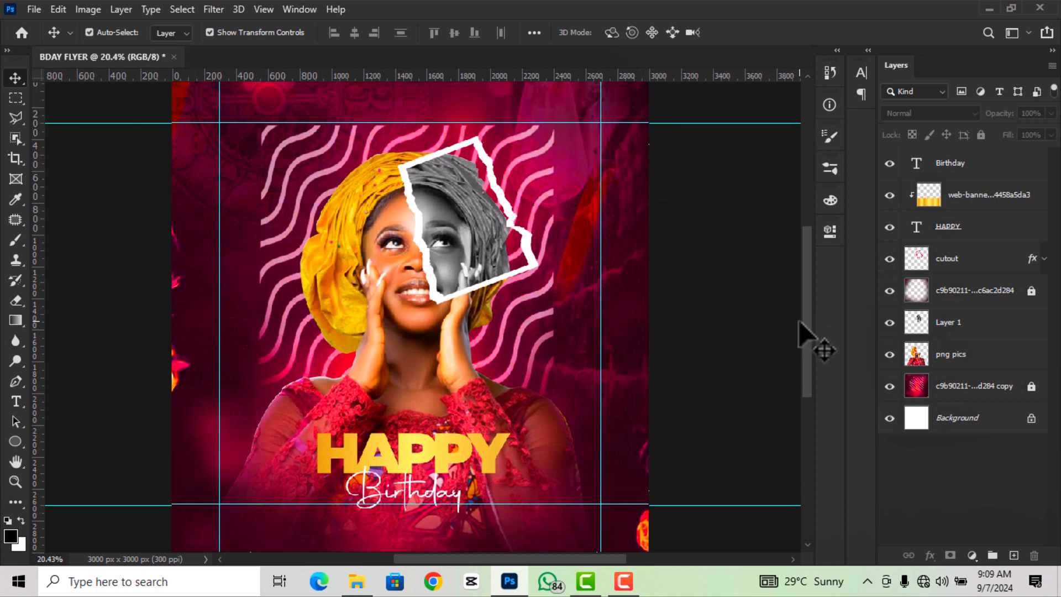
- Add a new text line with the celebrant's name on the flyer
drag(803, 321, 804, 370)
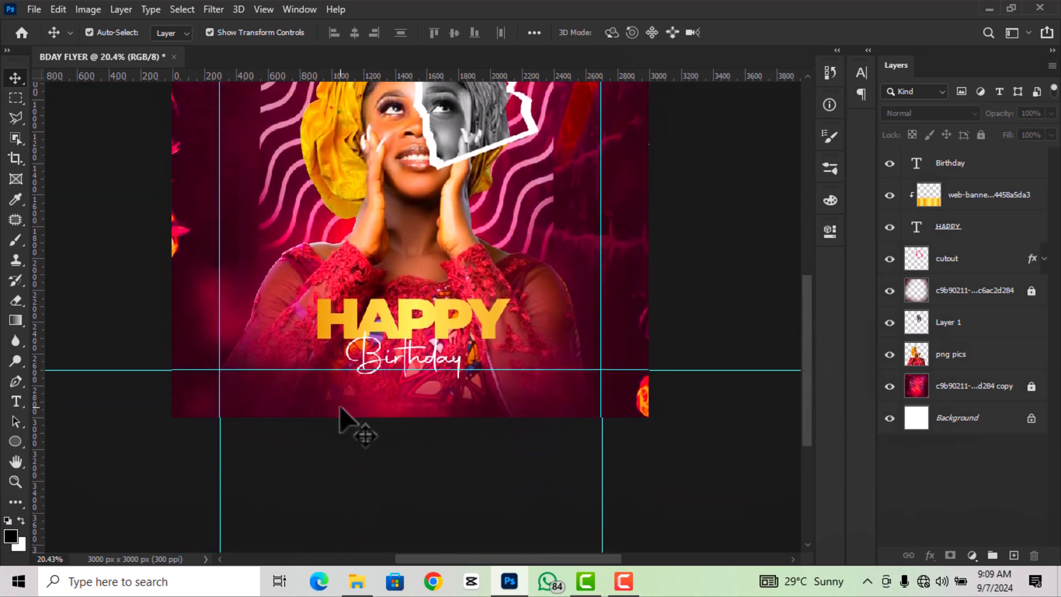
scroll(354, 400, up, 1)
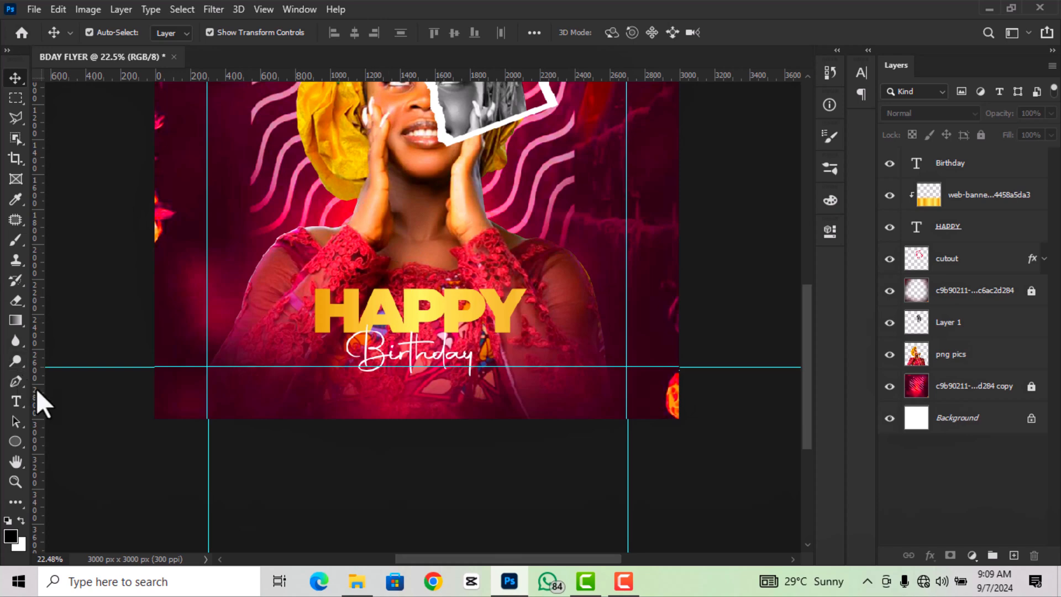
click(12, 401)
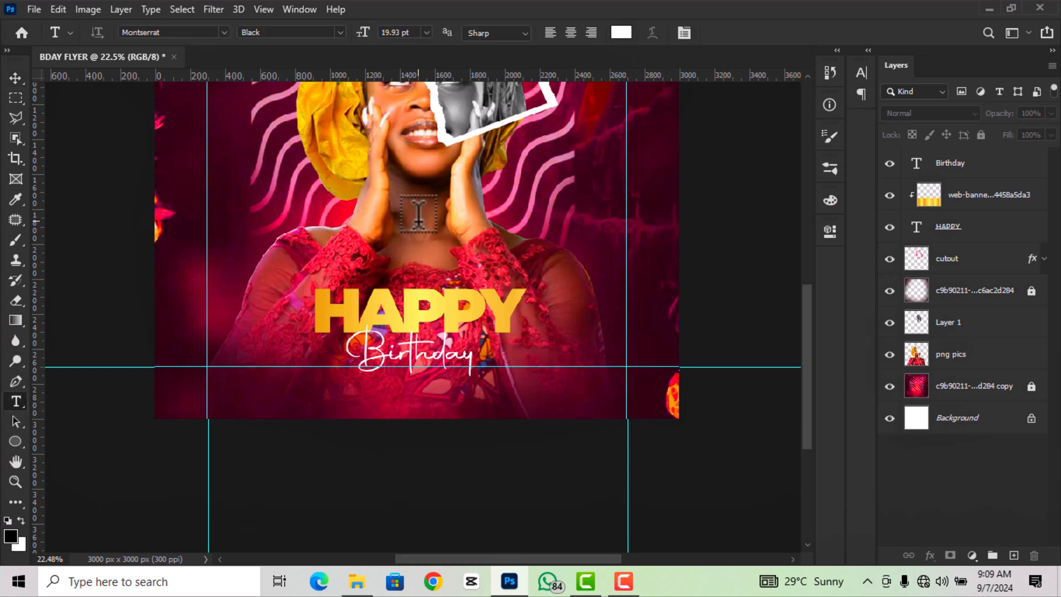
click(373, 227)
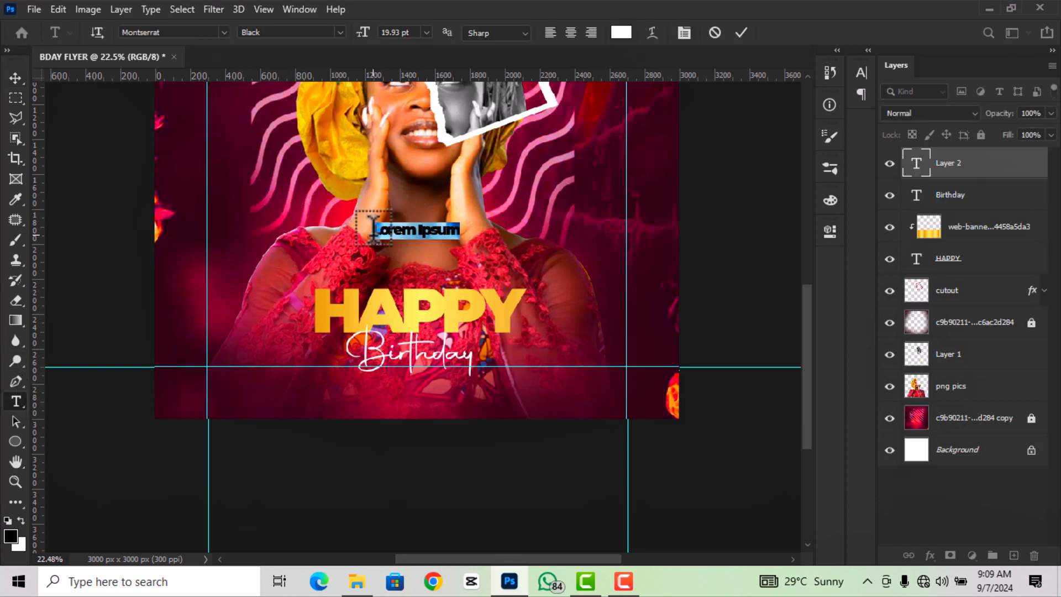
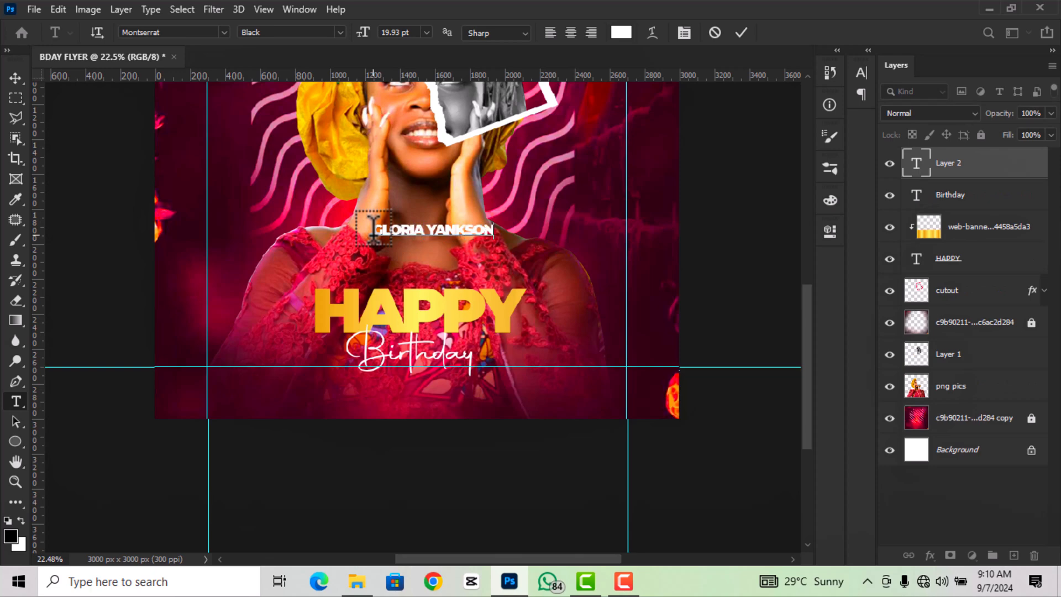
click(742, 32)
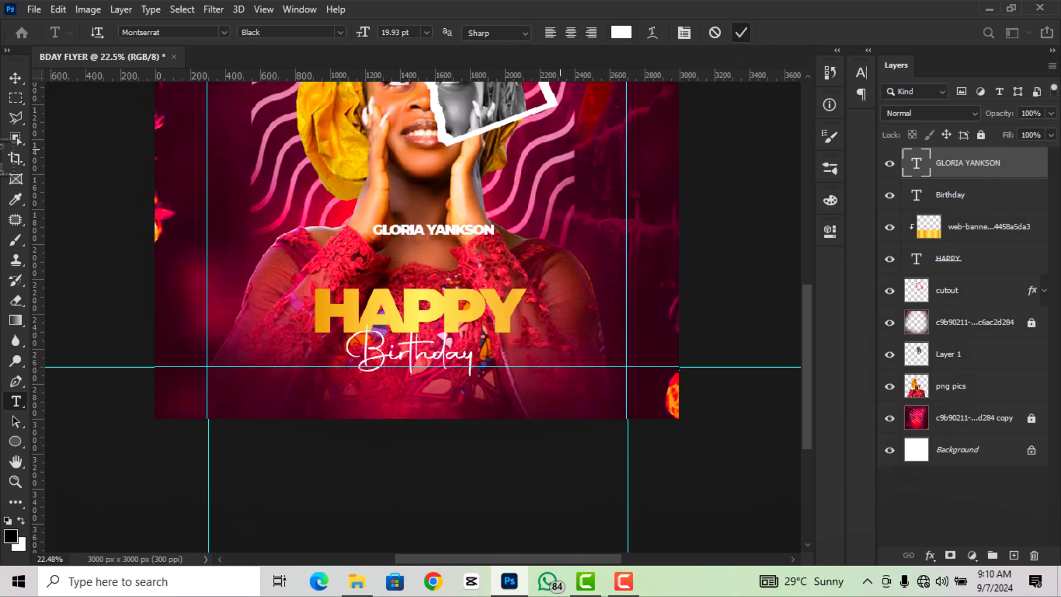
- Move the name text below Birthday and select it for styling in Properties
click(15, 79)
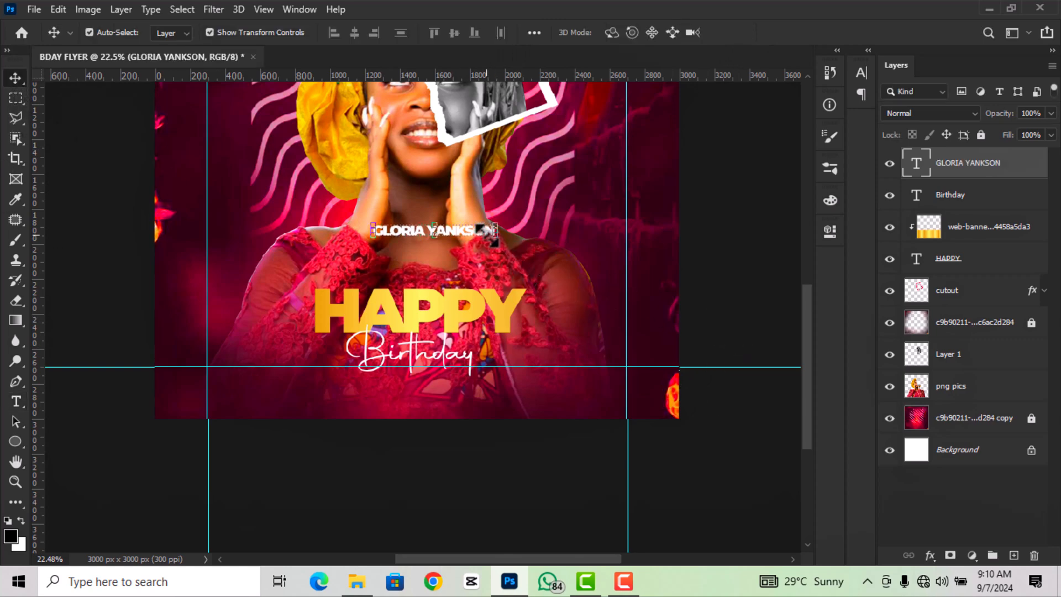
drag(485, 235, 467, 383)
scroll(446, 411, up, 2)
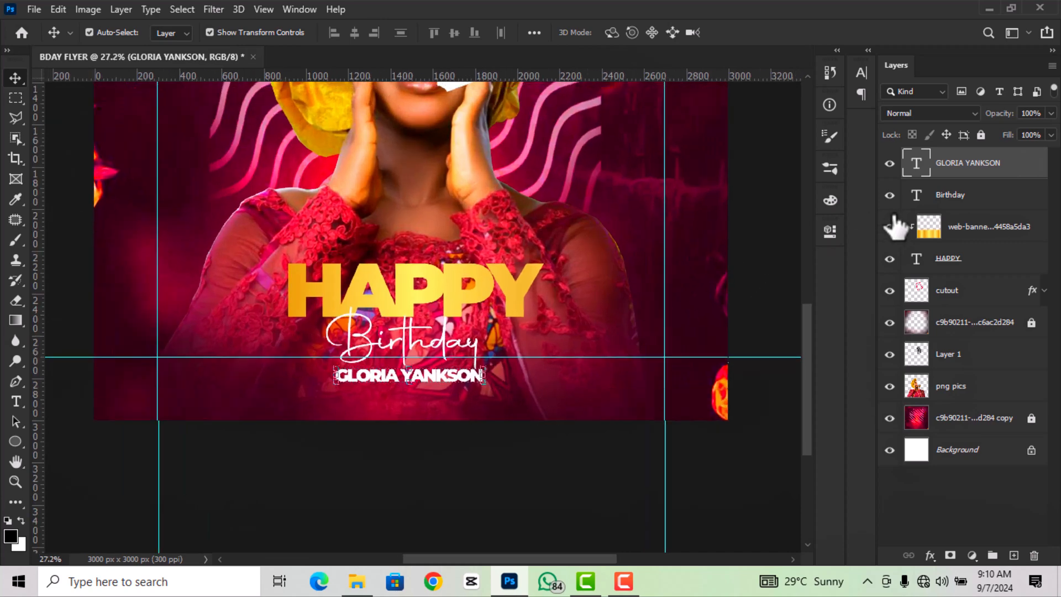
double_click(920, 174)
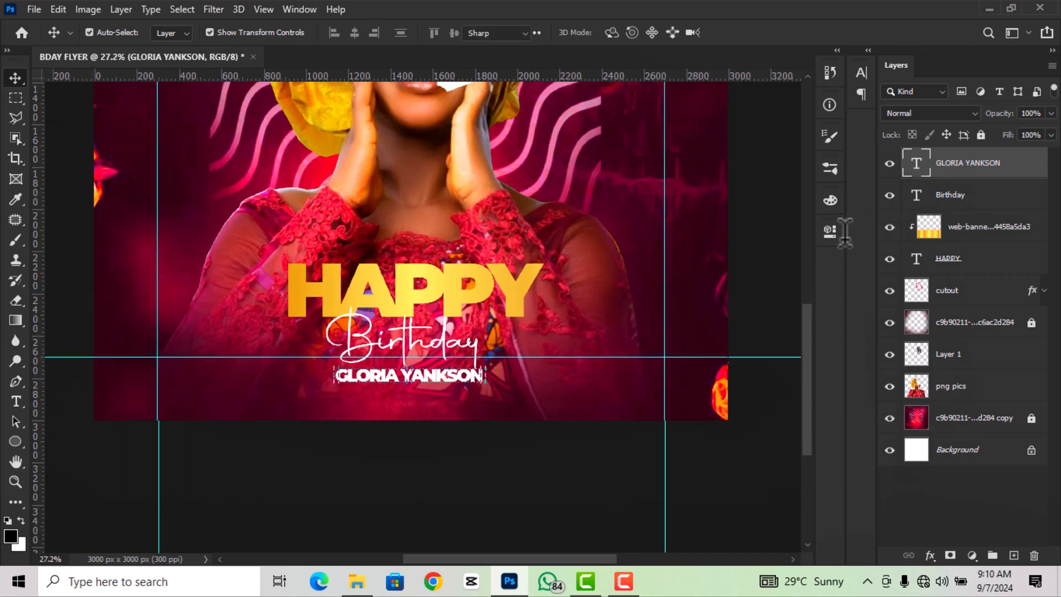
click(832, 231)
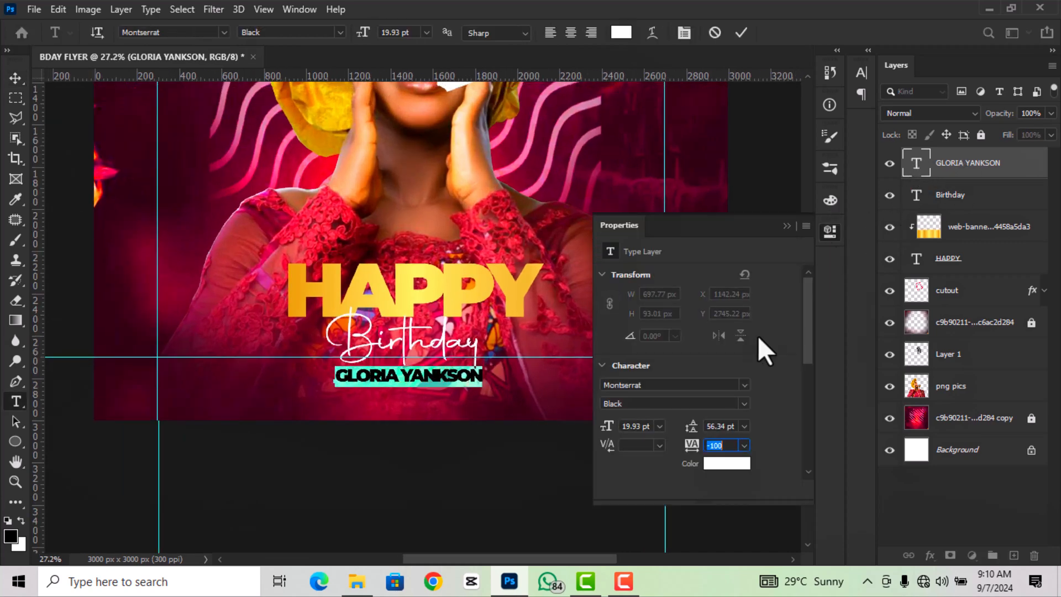
- Set the name text to Medium weight with tracking 620
click(742, 403)
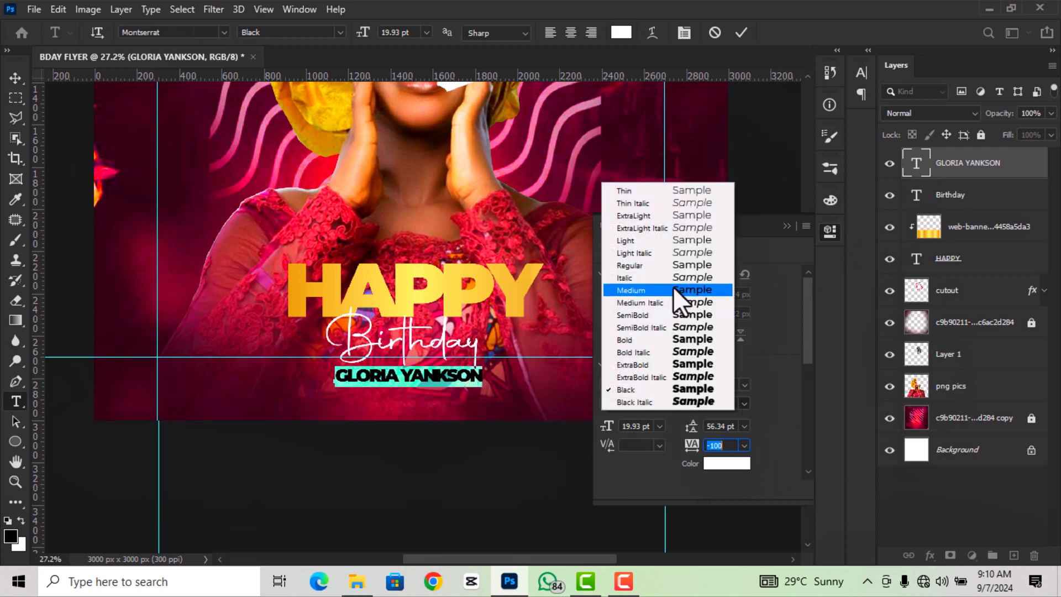
click(673, 286)
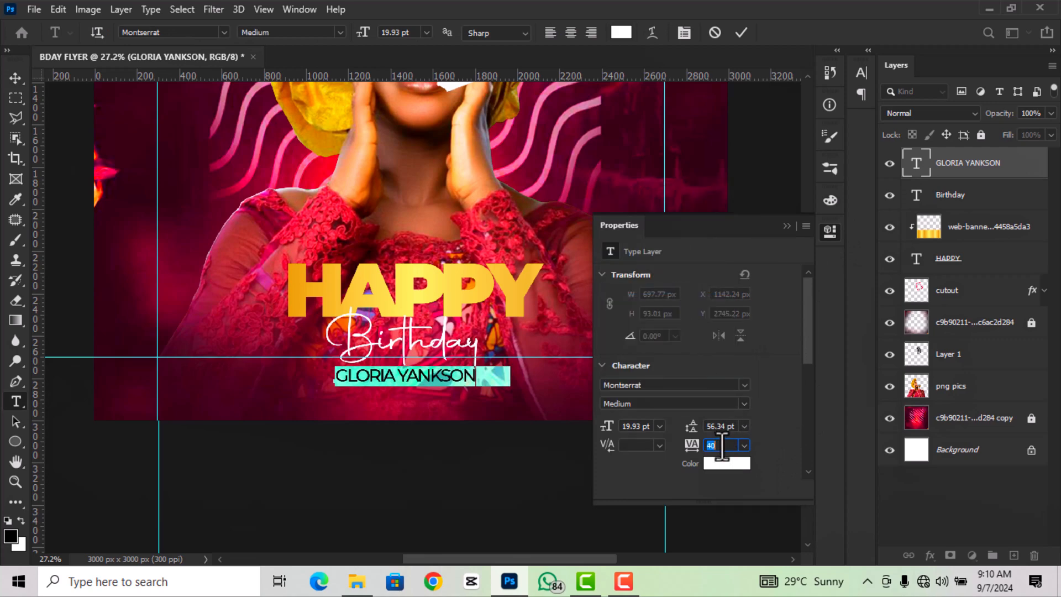
key(Return)
text(520)
key(Return)
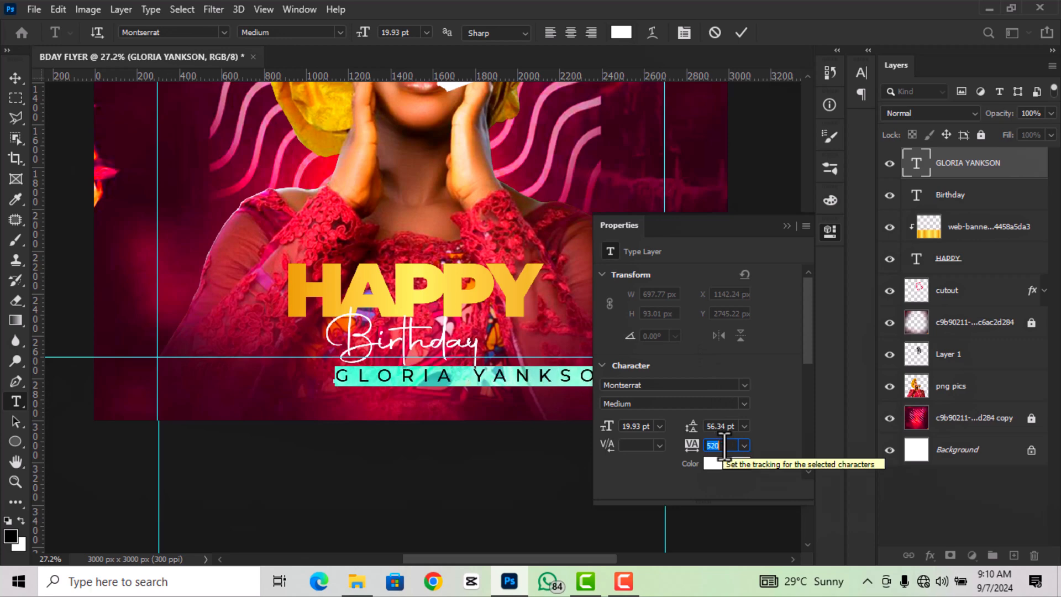
text(620)
key(Return)
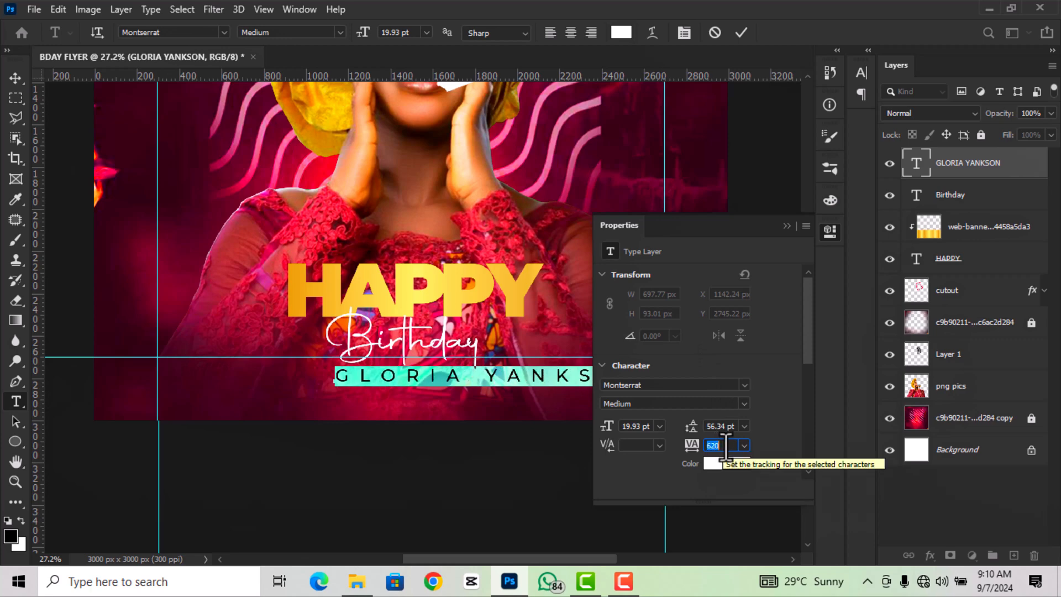
click(826, 230)
- Scale the name text down to about 59% and centre it under Birthday
key(v)
drag(635, 376, 460, 382)
scroll(390, 389, up, 1)
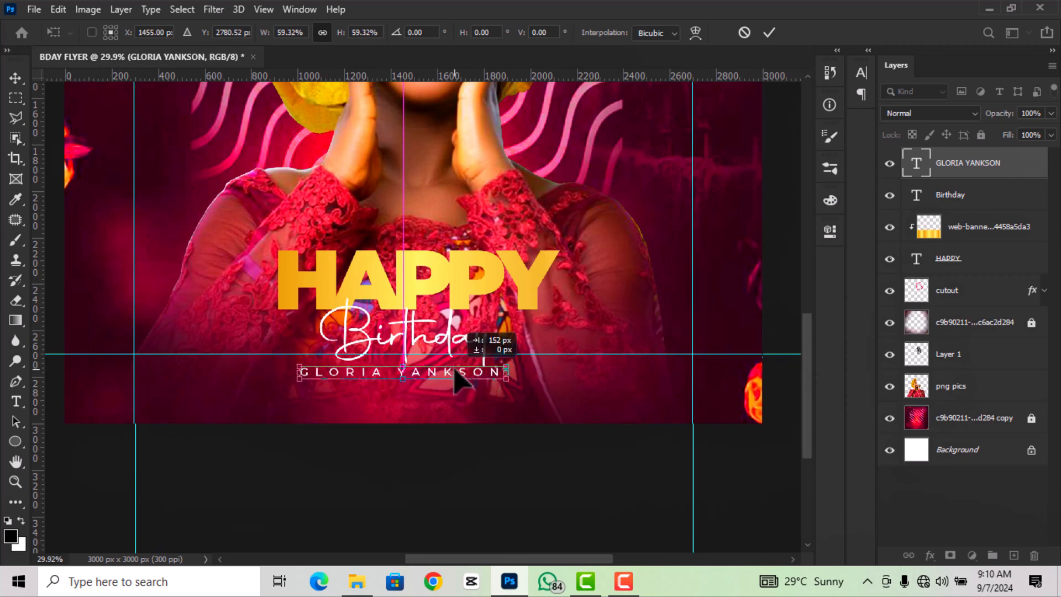
drag(462, 381, 465, 382)
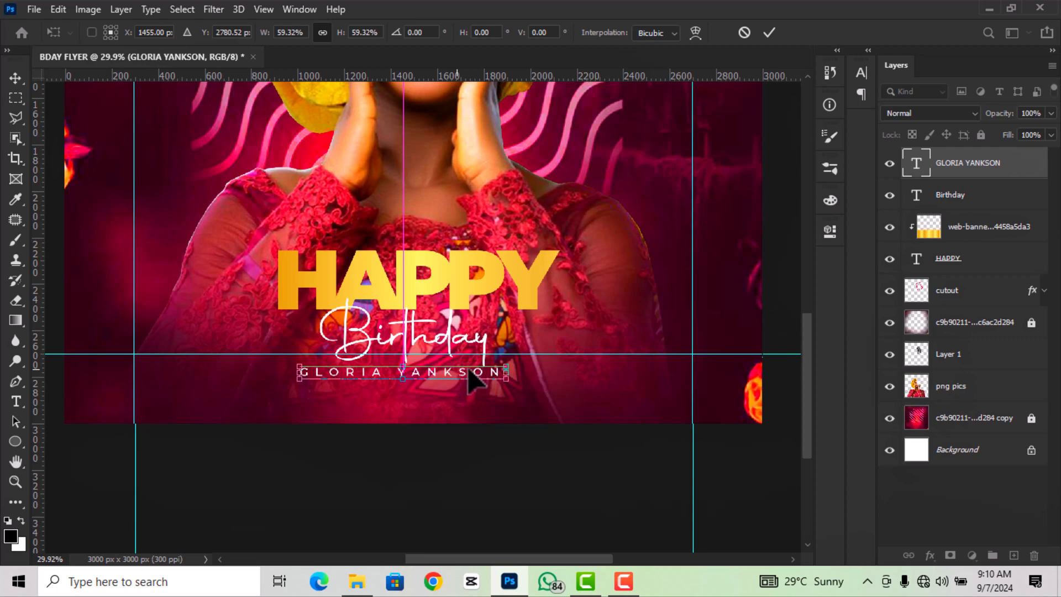
click(768, 32)
- Widen the name's letter spacing further to 920
double_click(916, 166)
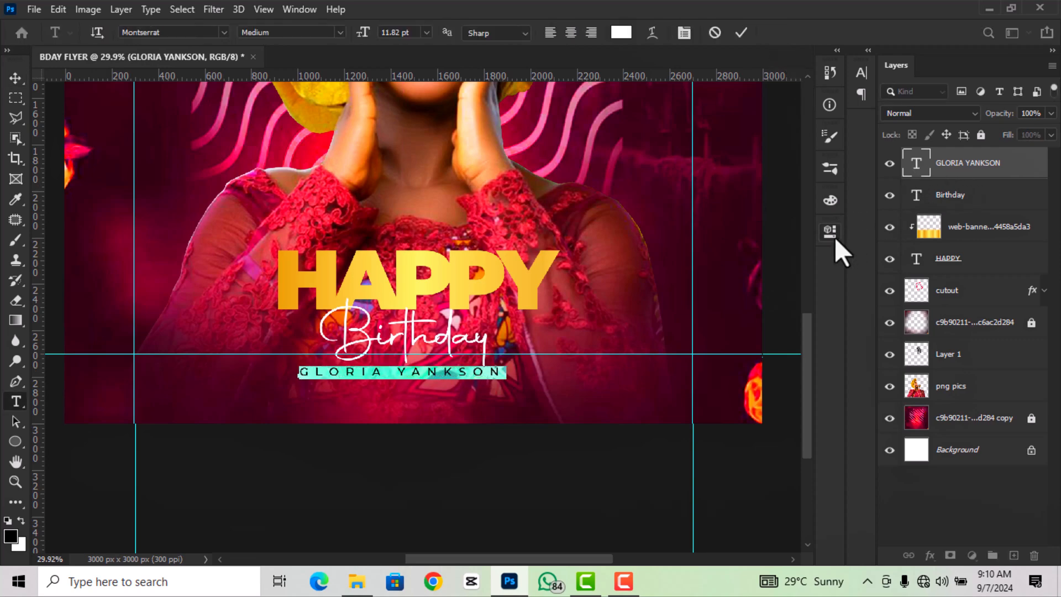
click(831, 231)
click(717, 445)
scroll(723, 445, up, 13)
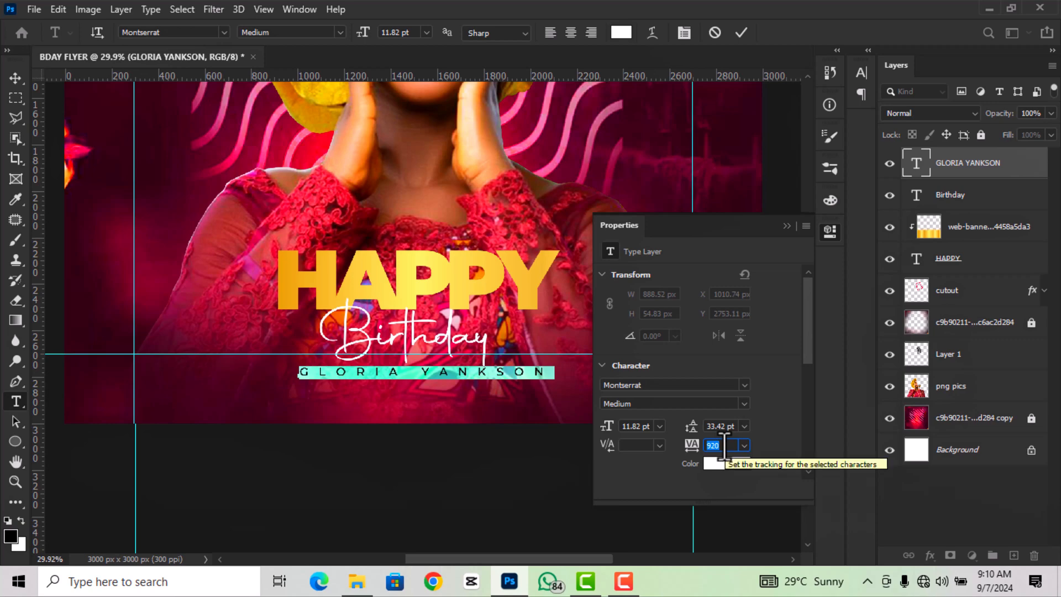
click(743, 33)
key(v)
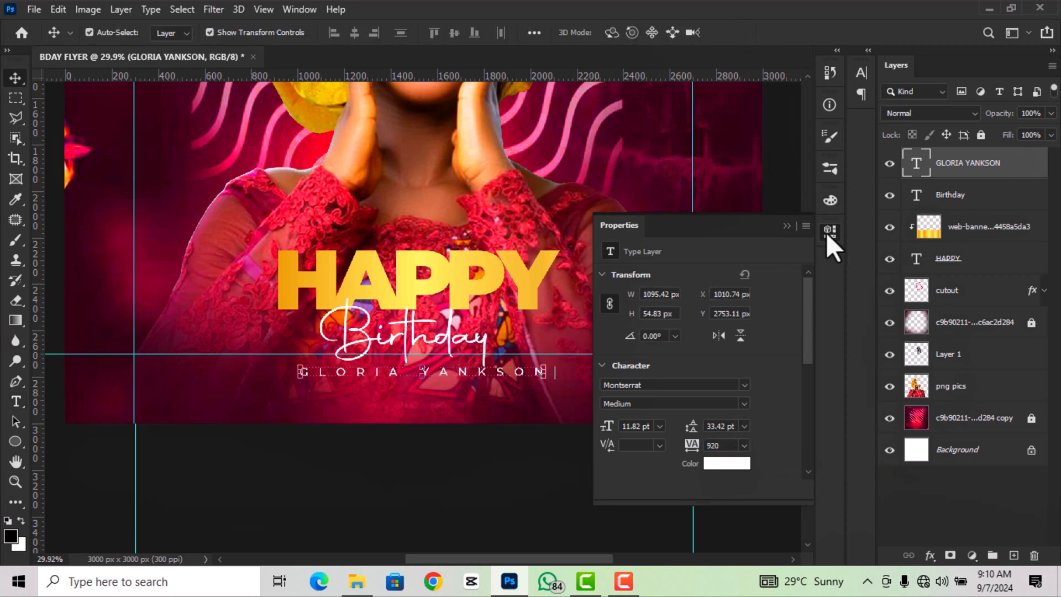
click(829, 231)
- Recentre the name under Birthday and drag another gold banner in from the CARAMEL BIRTHDAY FLYER folder
scroll(407, 474, up, 2)
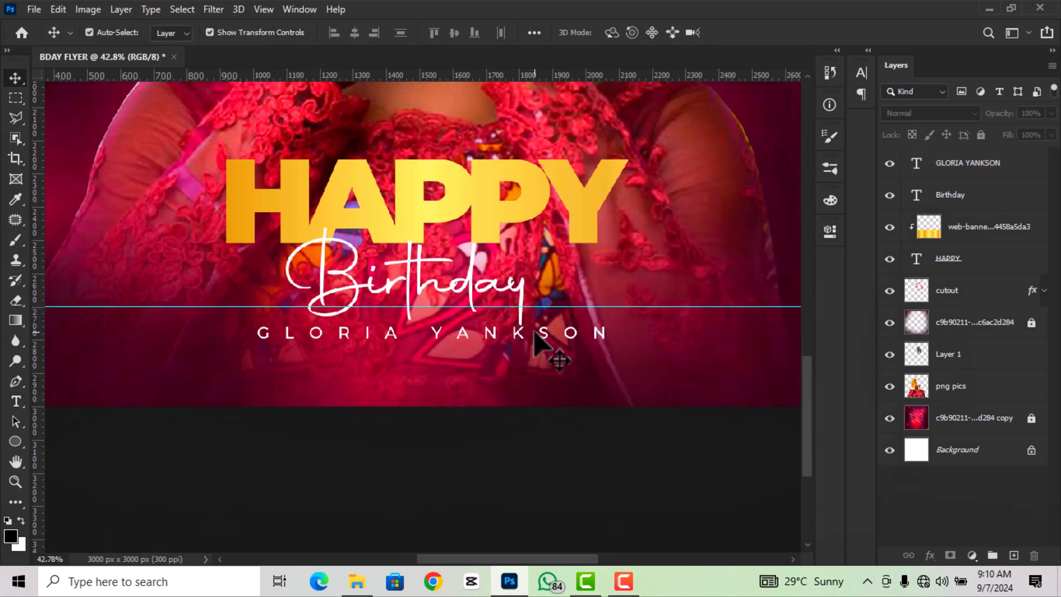
drag(529, 333, 515, 335)
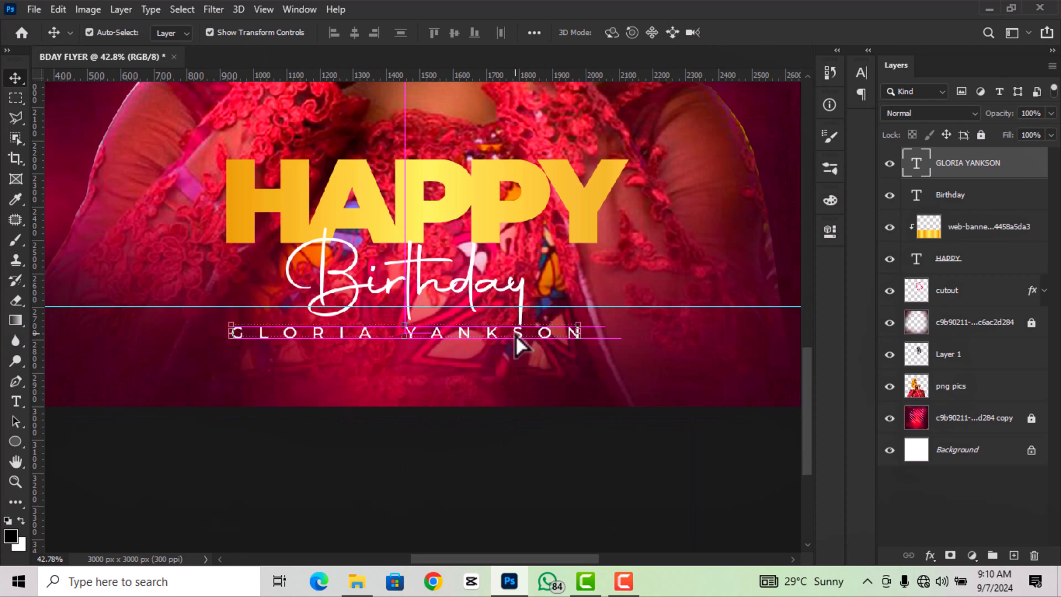
scroll(516, 335, down, 3)
click(695, 295)
scroll(489, 387, up, 1)
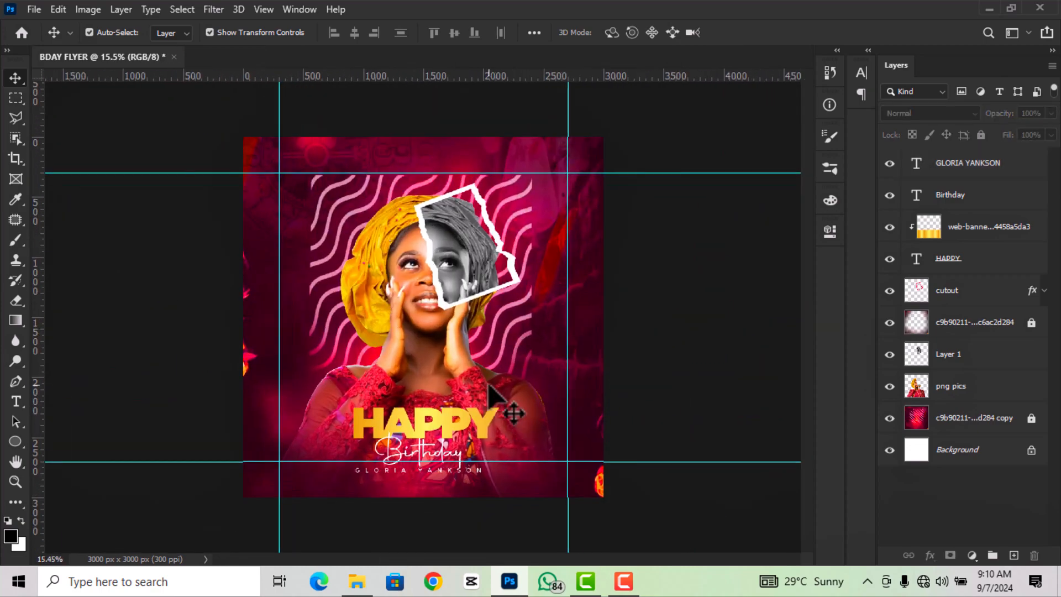
scroll(489, 387, up, 1)
scroll(514, 404, down, 1)
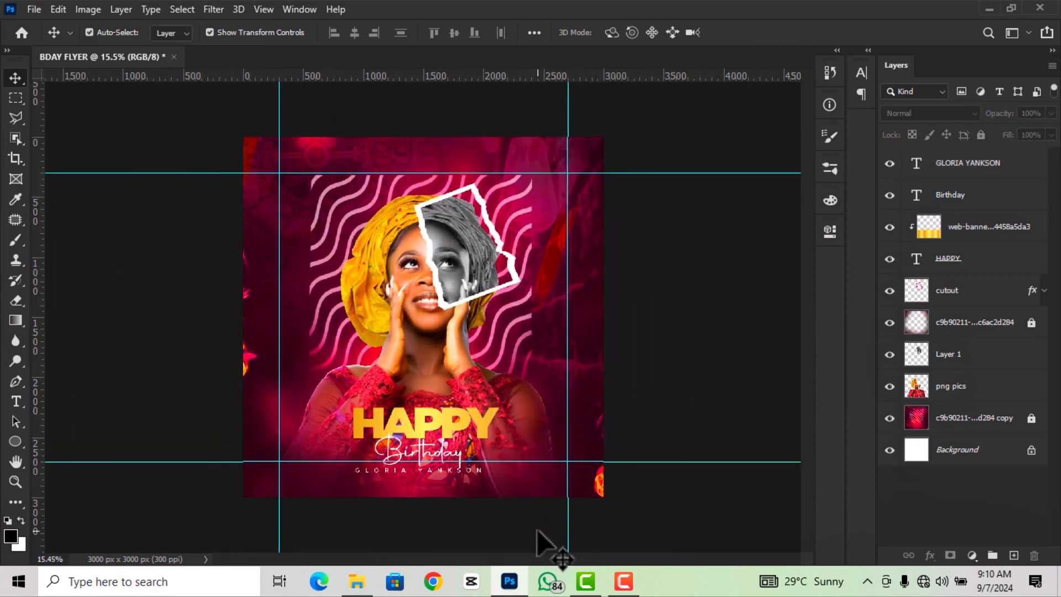
click(357, 582)
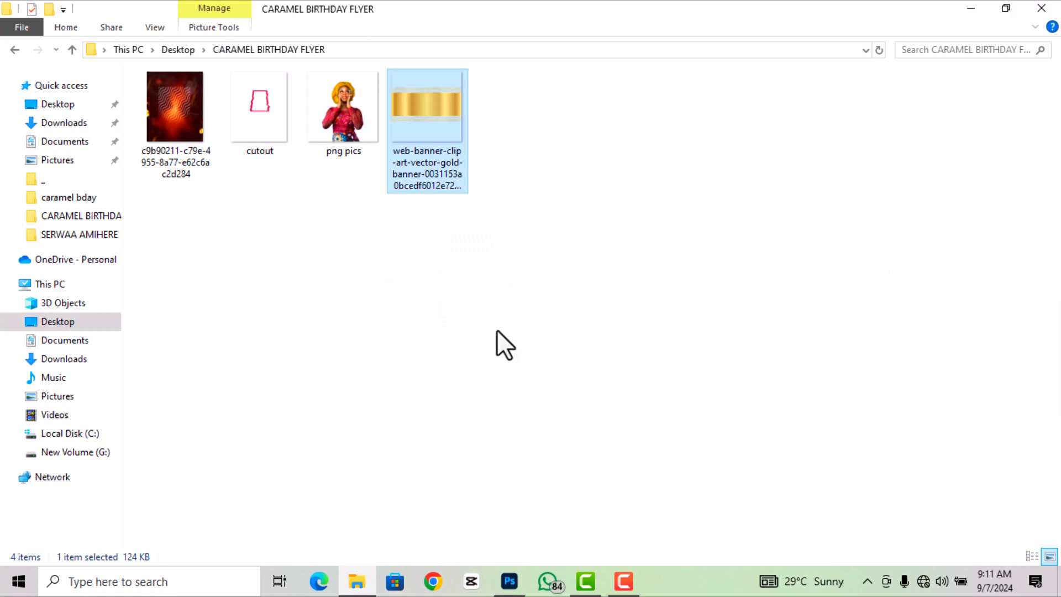
drag(429, 143, 474, 340)
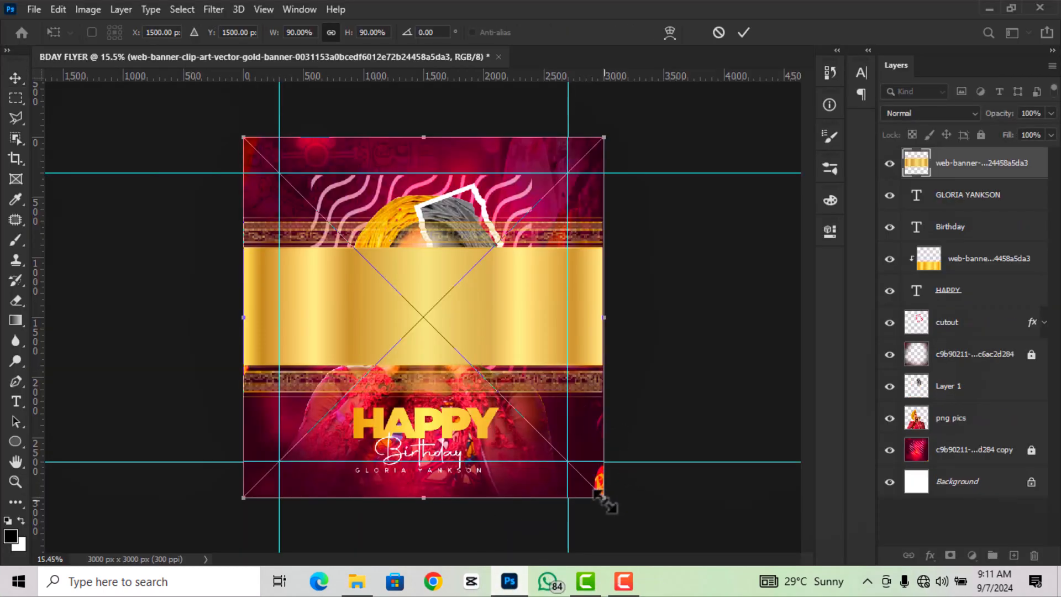
- Shrink the gold banner to about 38% over the portrait's chest and rasterize it
drag(605, 500, 395, 289)
drag(338, 205, 446, 348)
click(744, 32)
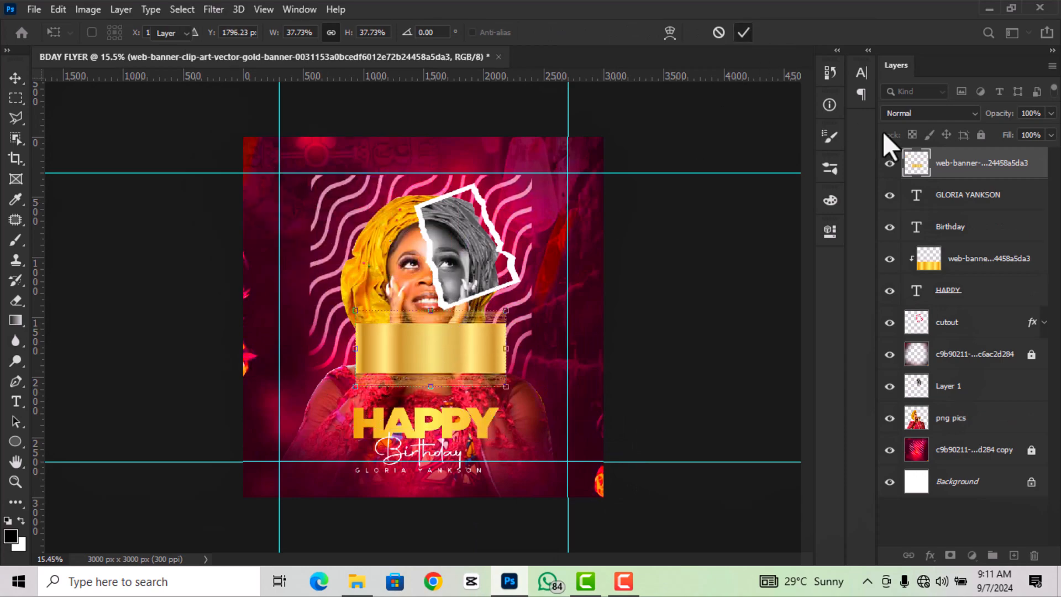
right_click(955, 166)
click(785, 288)
- Marquee the banner's plain gold middle band and cut it onto its own layer
scroll(461, 381, up, 1)
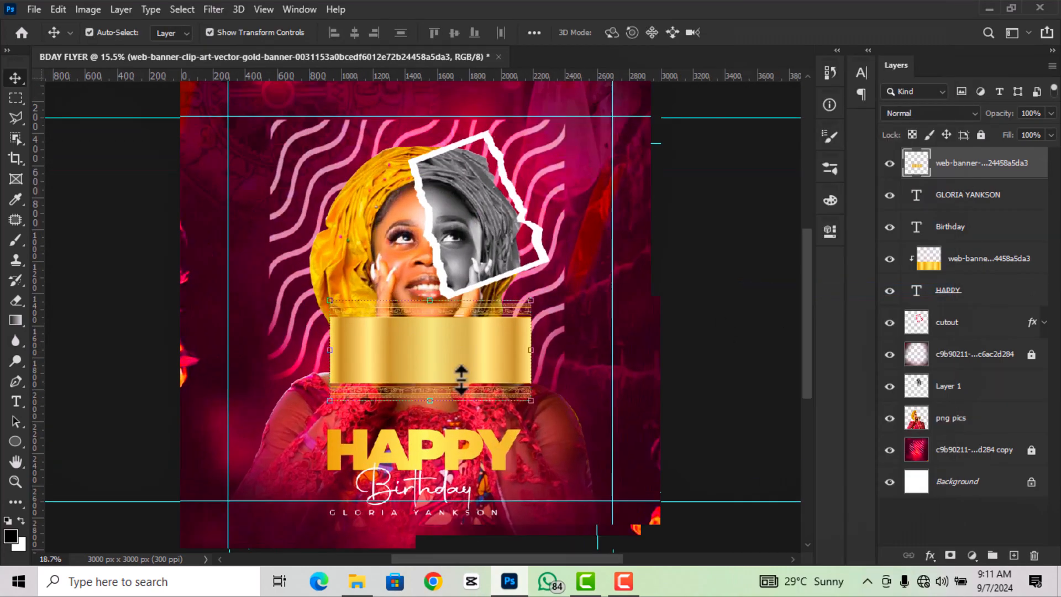
scroll(470, 376, up, 3)
scroll(44, 156, up, 1)
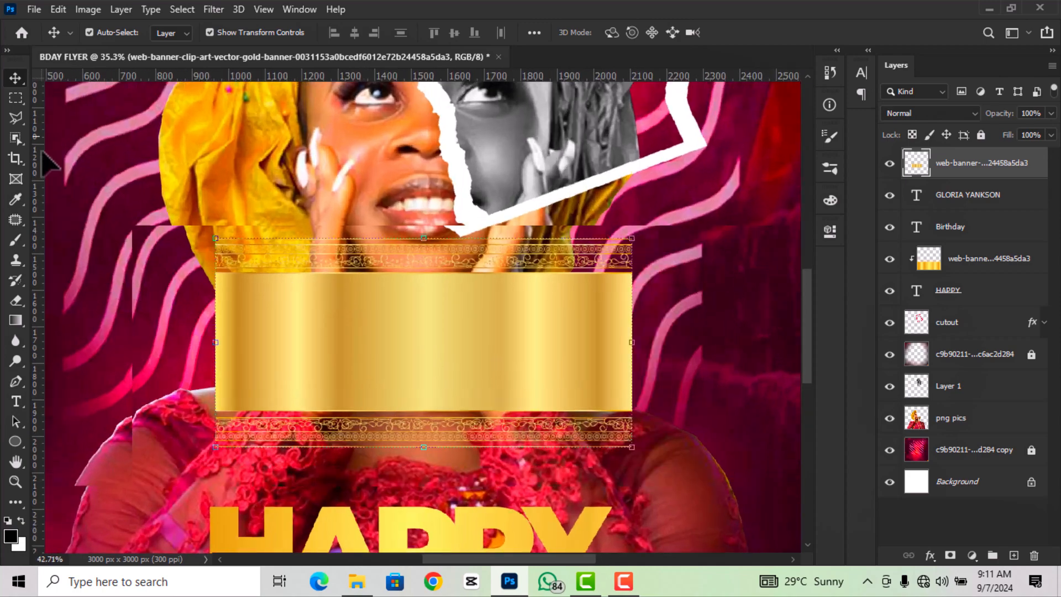
click(16, 98)
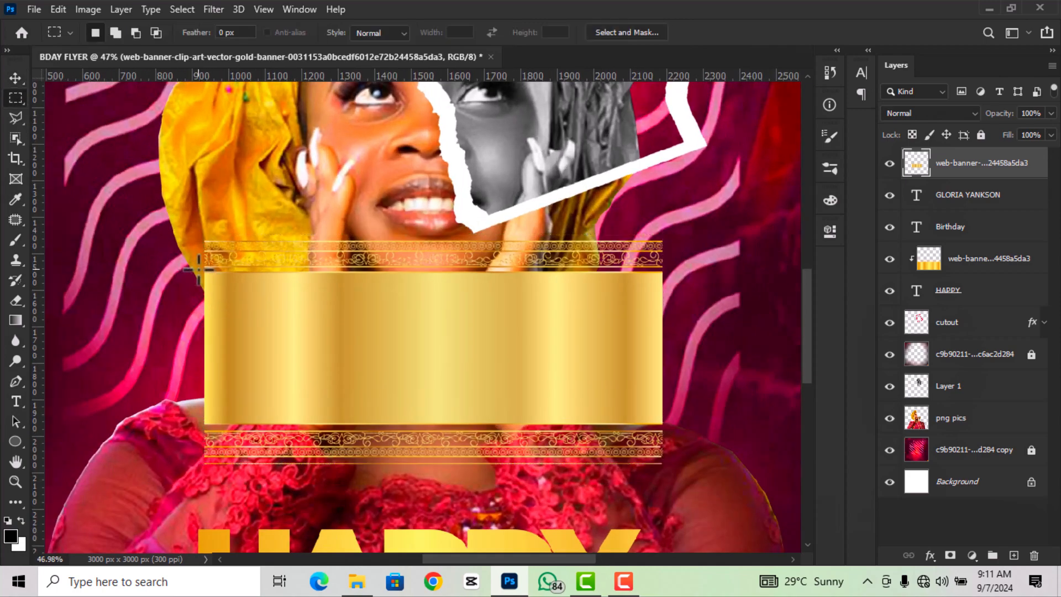
drag(199, 270, 676, 429)
right_click(611, 359)
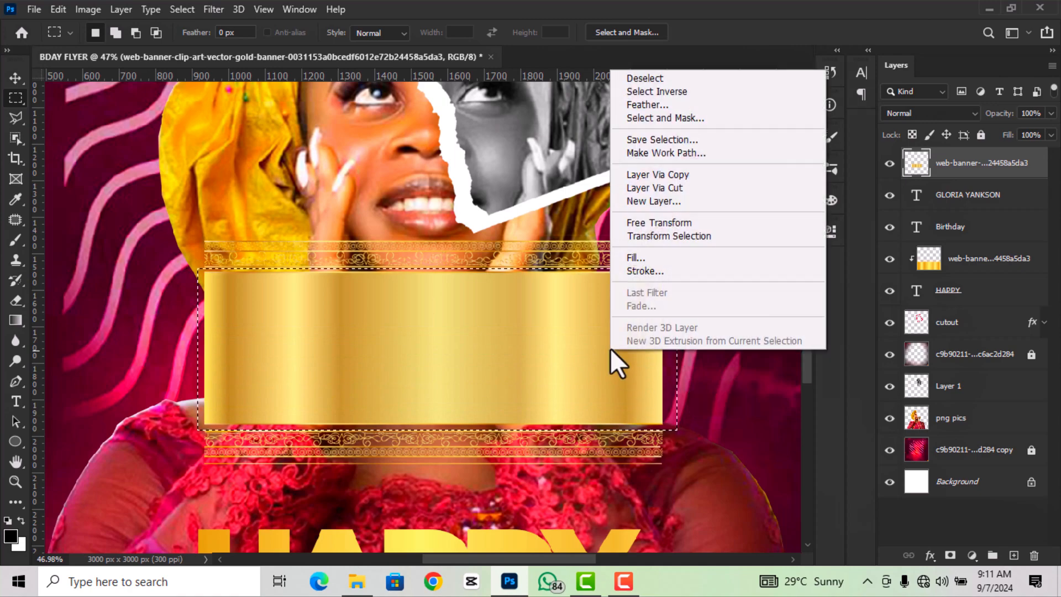
click(672, 187)
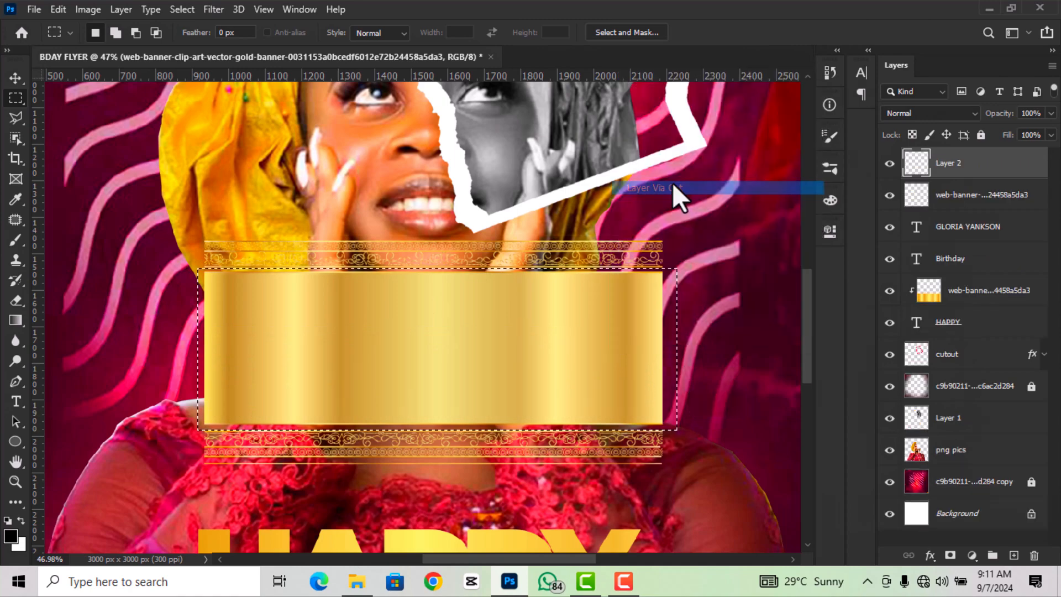
- Hide and delete the leftover ornamental banner layer
click(976, 199)
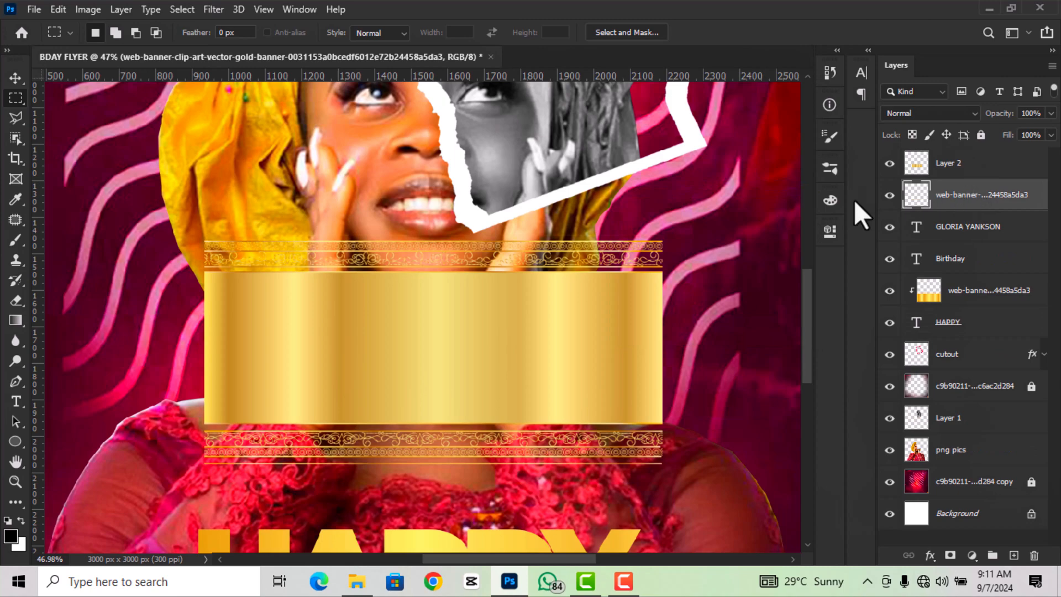
click(890, 195)
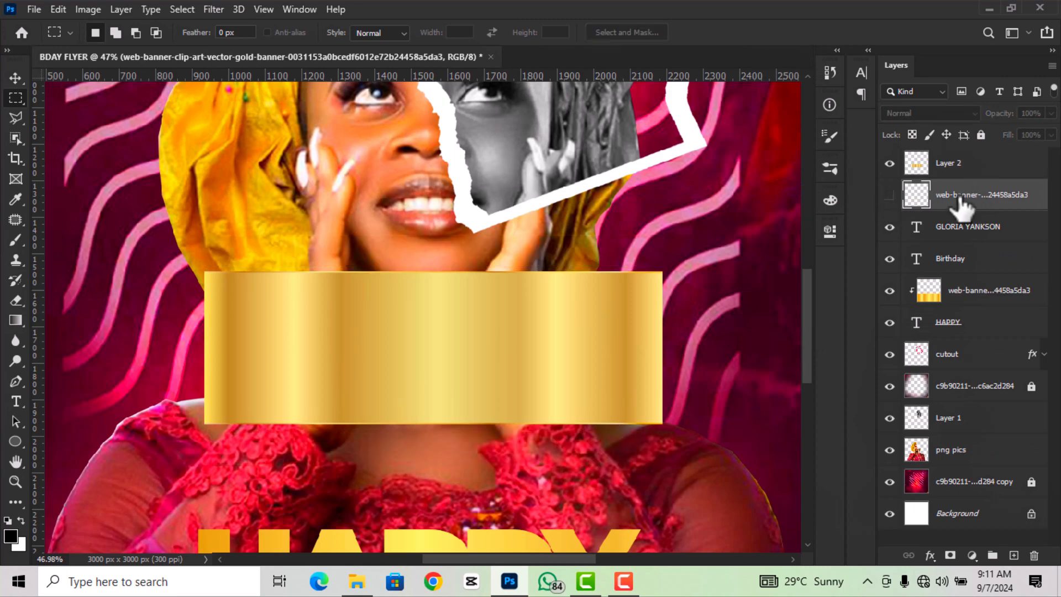
key(Delete)
scroll(436, 287, down, 2)
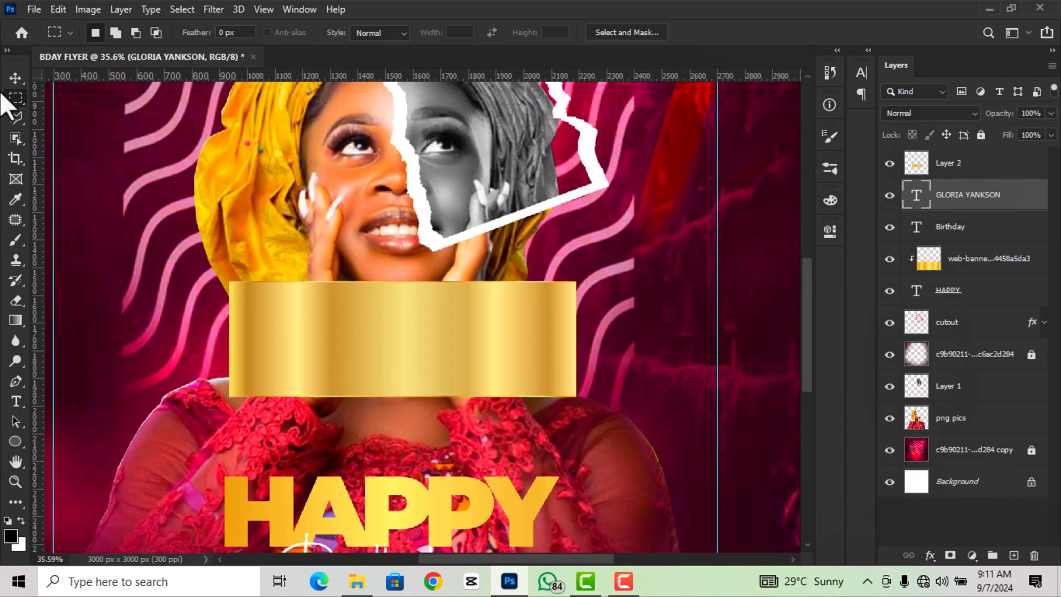
- Shrink Layer 2's gold band to 27.11%, rotate it -13.21° and place it at the left edge
click(13, 81)
scroll(414, 343, down, 3)
click(401, 332)
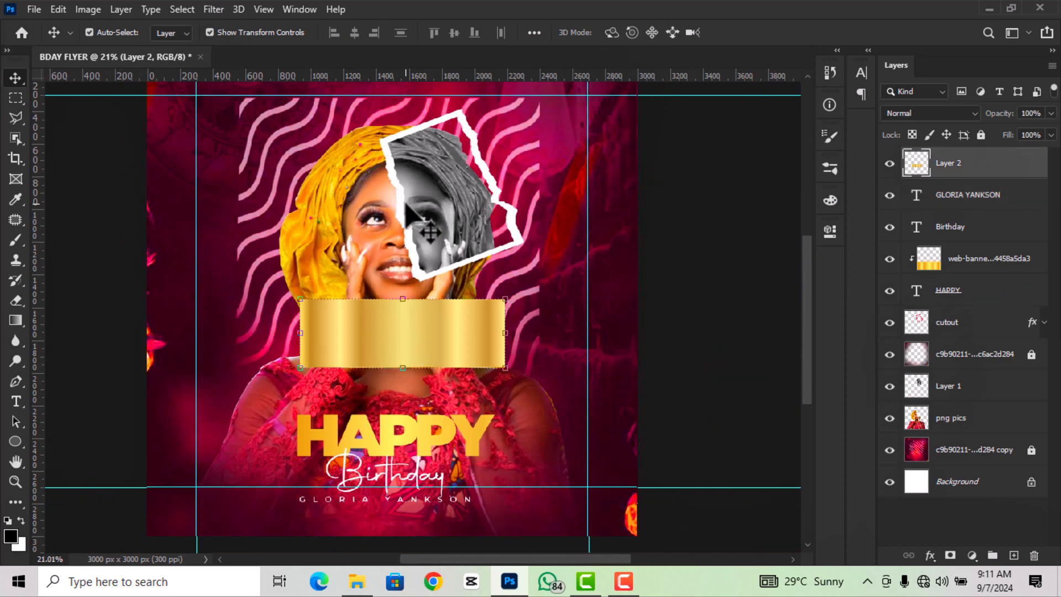
drag(497, 360, 289, 359)
scroll(365, 337, up, 2)
key(ctrl+0)
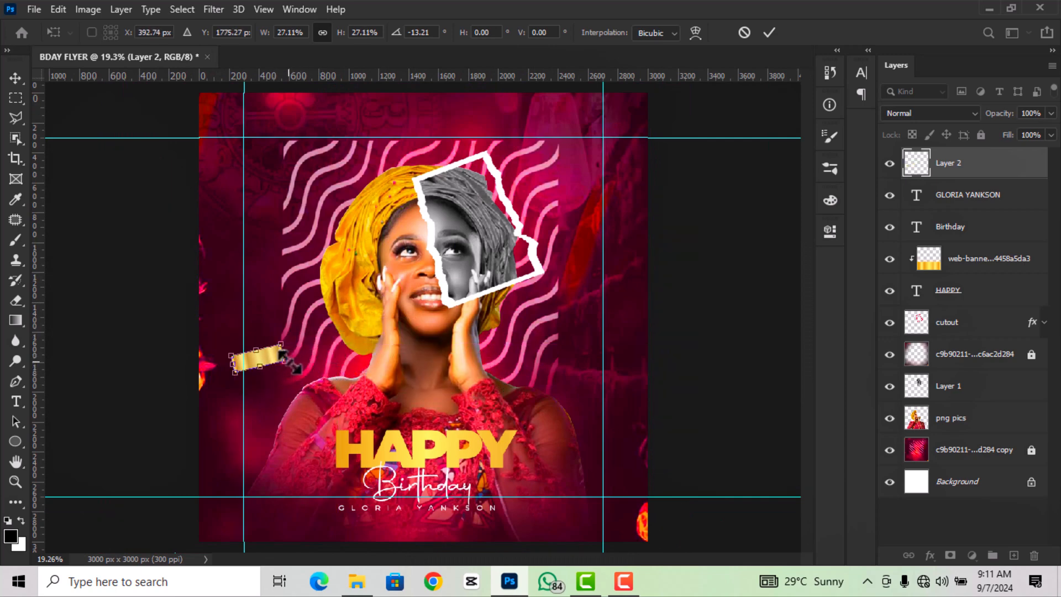
- Apply the gold piece's transform, then blur Layer 2 with a 35.0-pixel Gaussian Blur
click(770, 32)
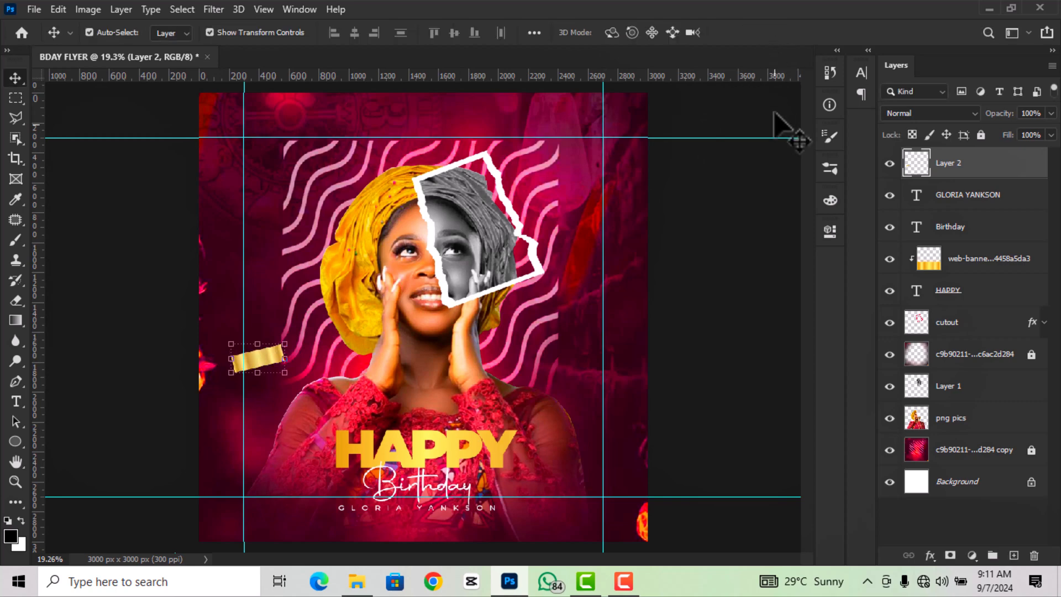
click(215, 11)
mouse_move(240, 188)
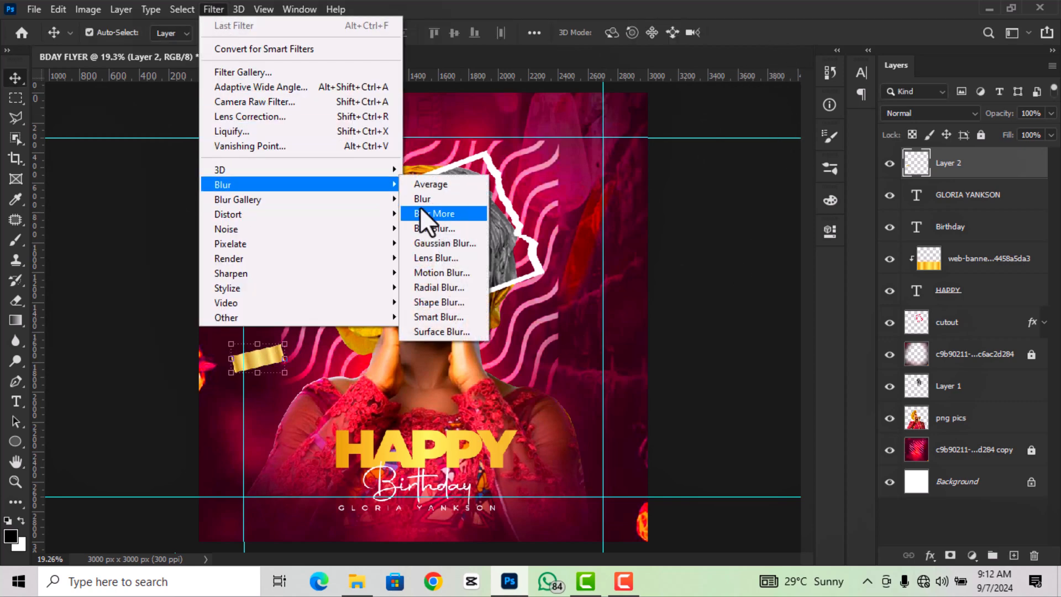
click(423, 245)
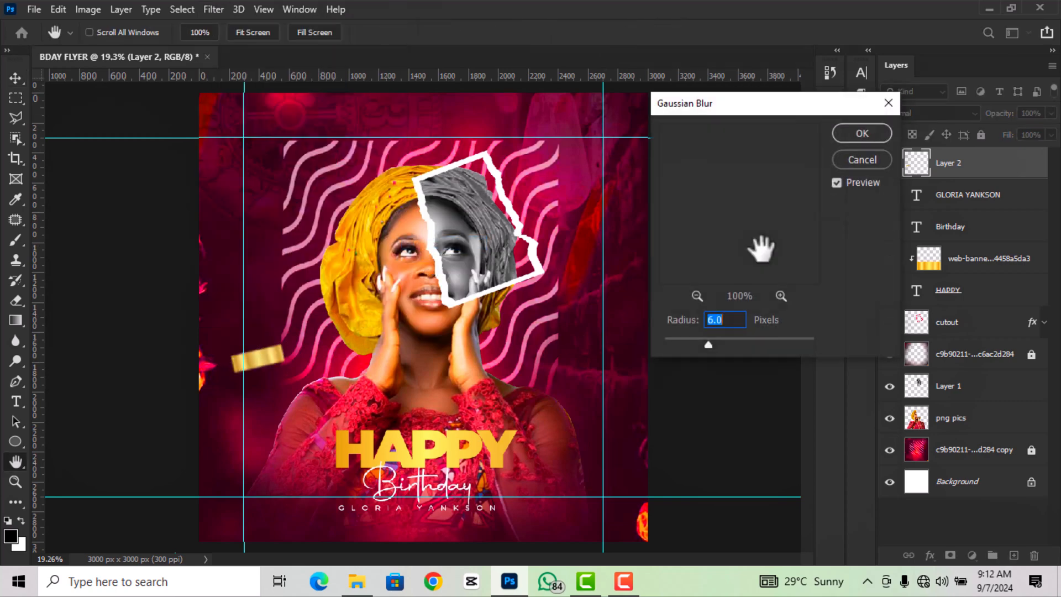
click(748, 343)
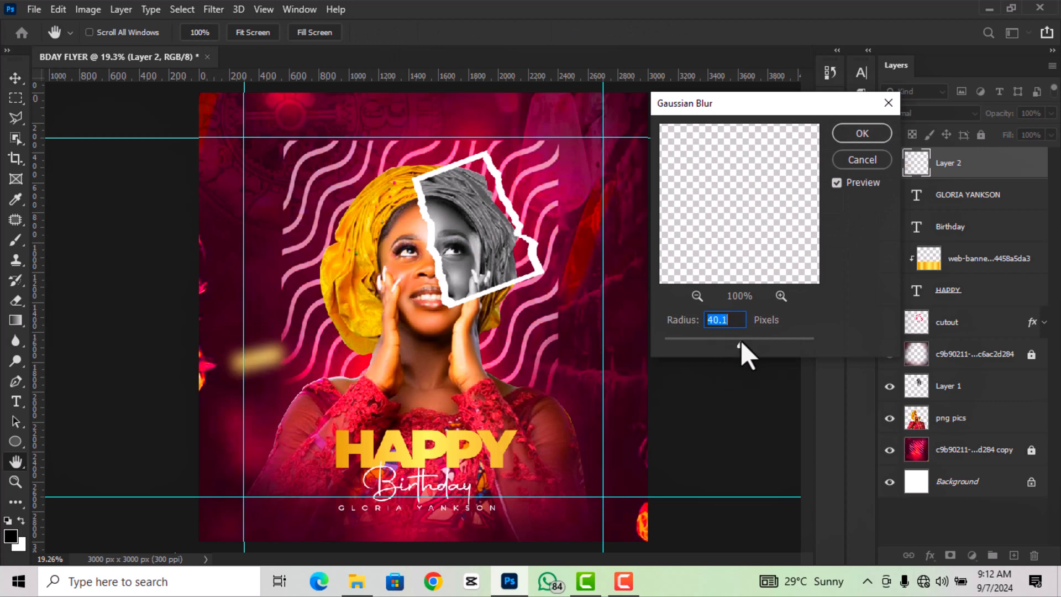
click(735, 341)
key(Up)
key(Up)
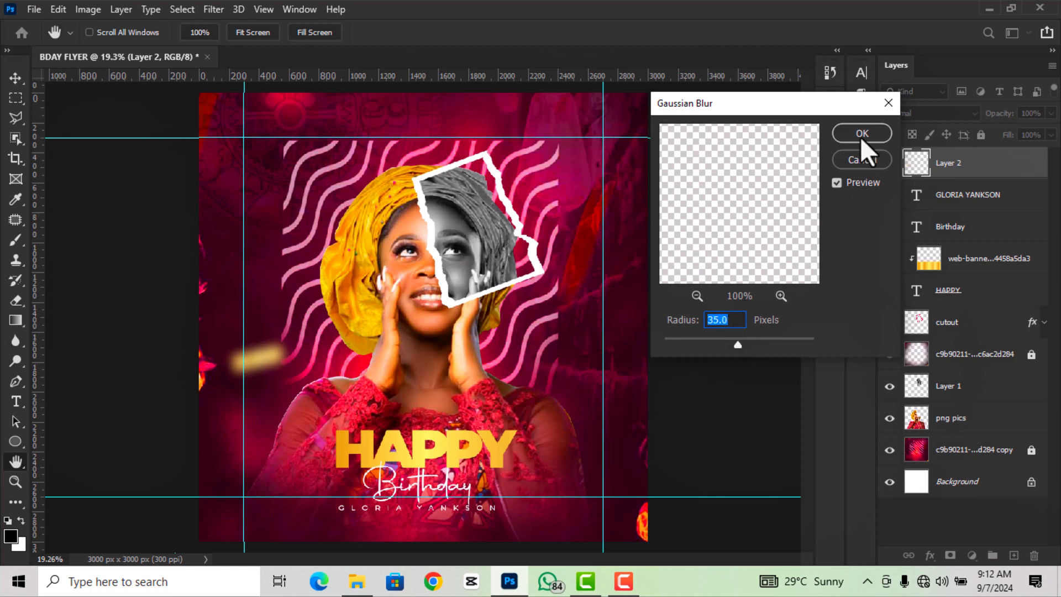
click(862, 139)
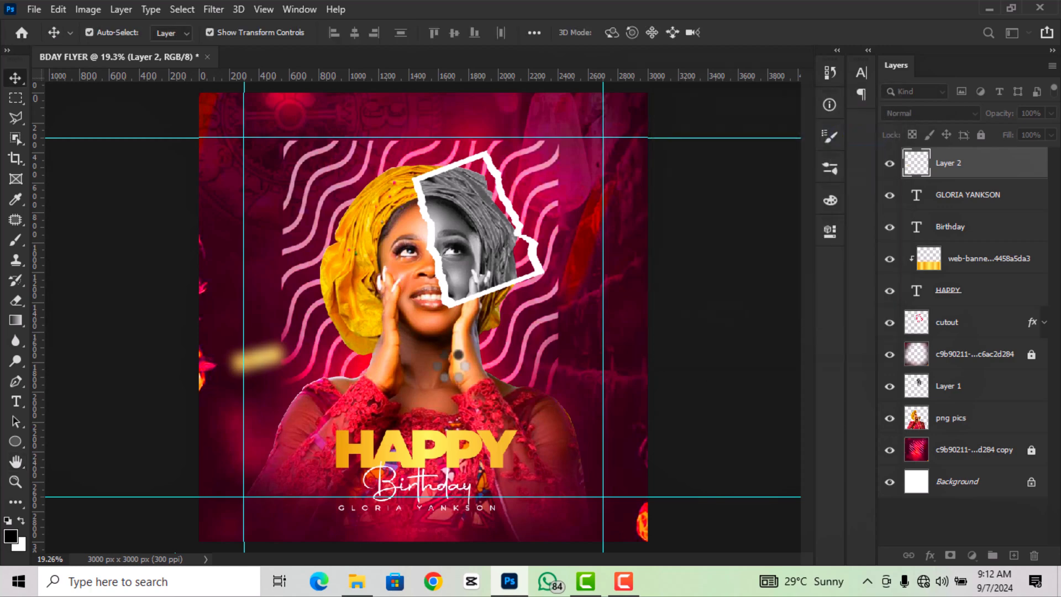
- Duplicate the blurred gold piece twice, placing one copy top-left and one on the right side
right_click(981, 177)
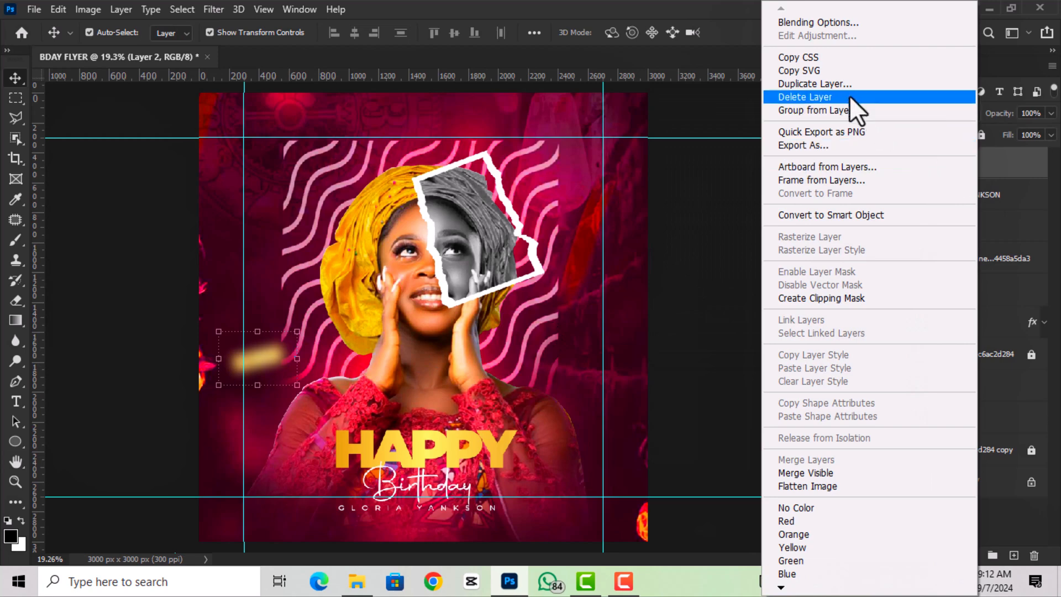
click(843, 84)
click(655, 151)
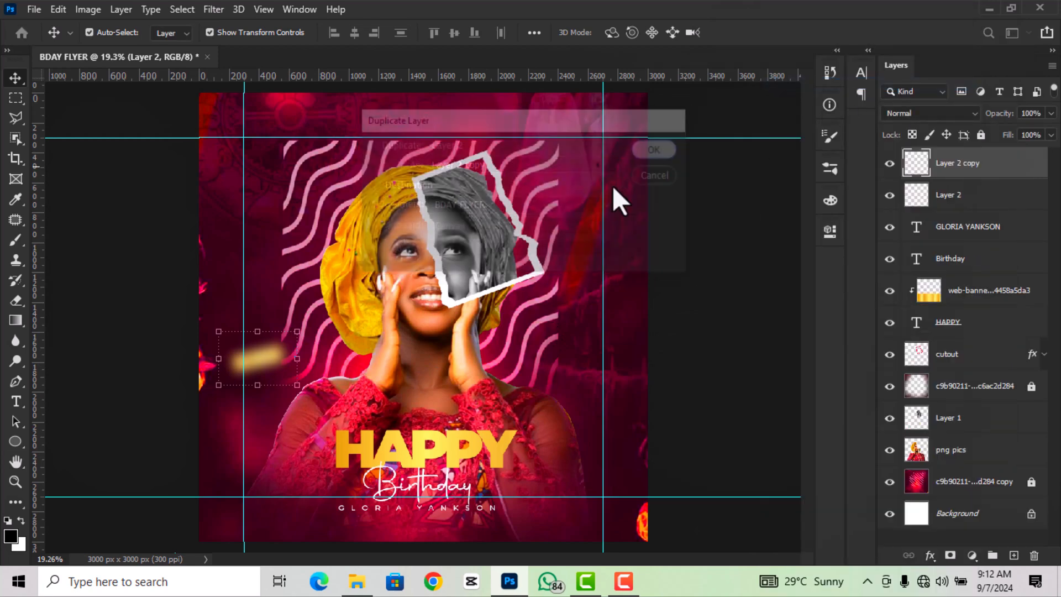
drag(266, 356, 225, 127)
right_click(944, 169)
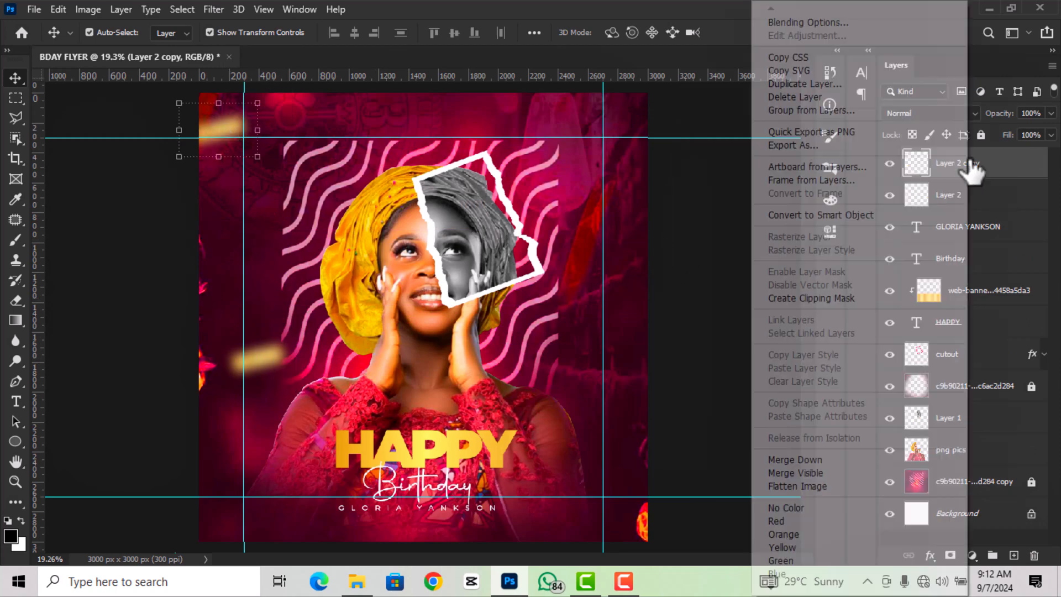
click(820, 85)
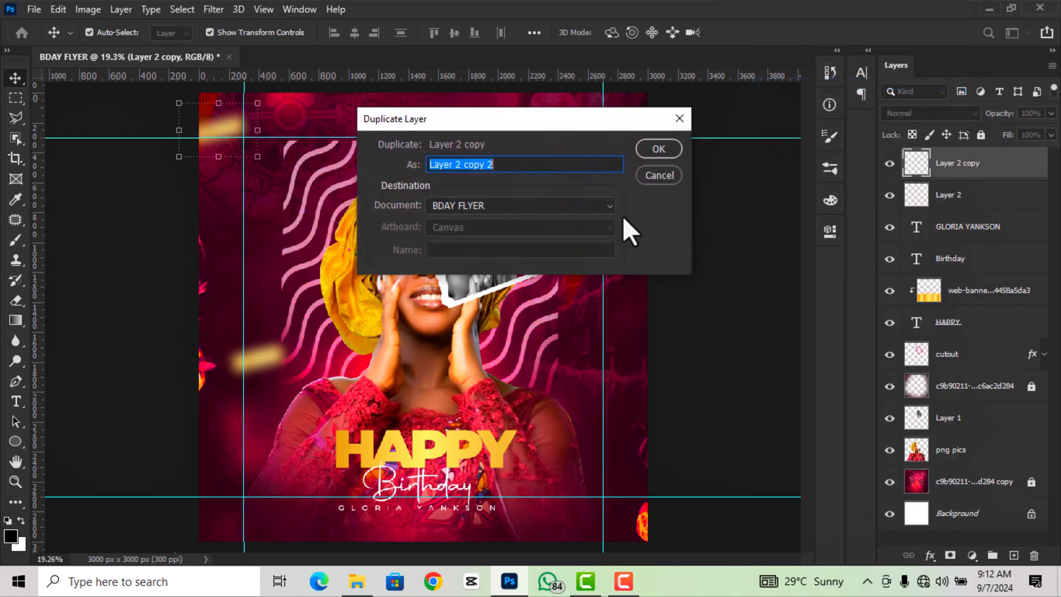
click(659, 149)
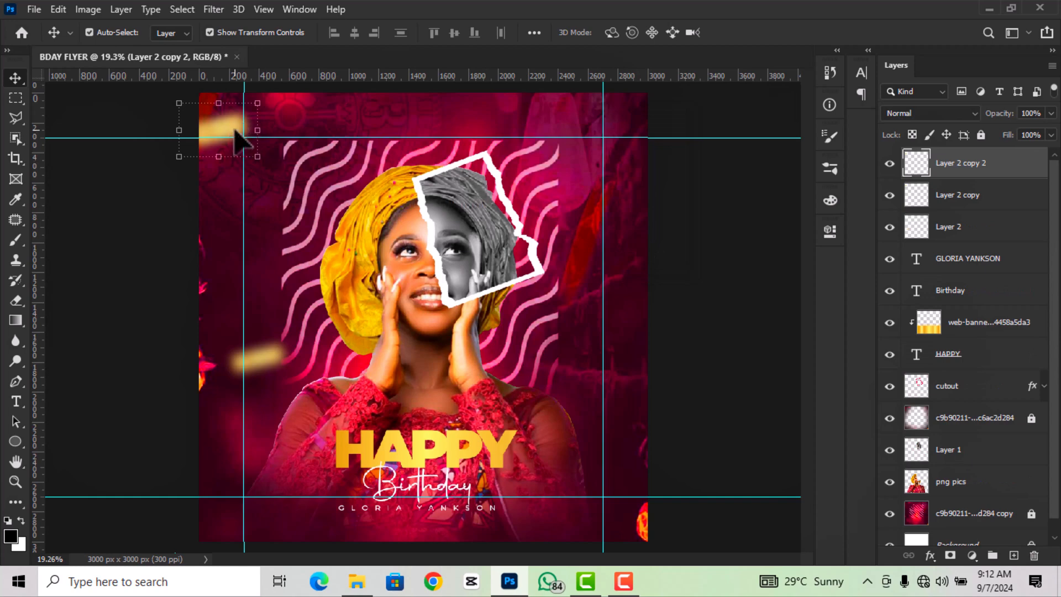
mouse_move(231, 124)
mouse_down()
mouse_move(576, 315)
mouse_move(597, 293)
mouse_move(589, 316)
mouse_up()
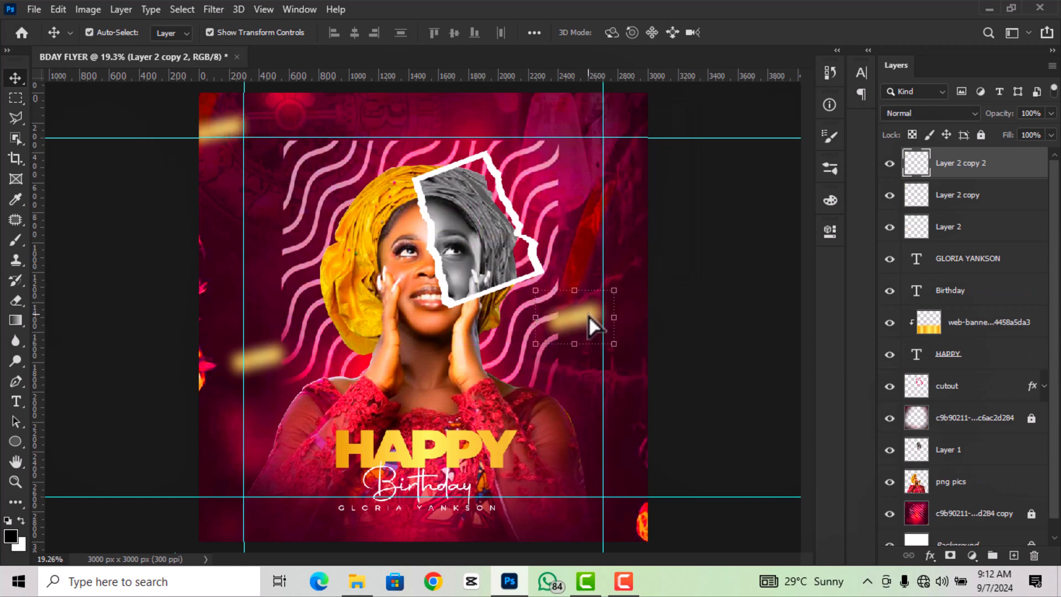
- Add a third gold confetti copy toward the lower right, then deselect the layers to preview the flyer
right_click(979, 168)
click(822, 87)
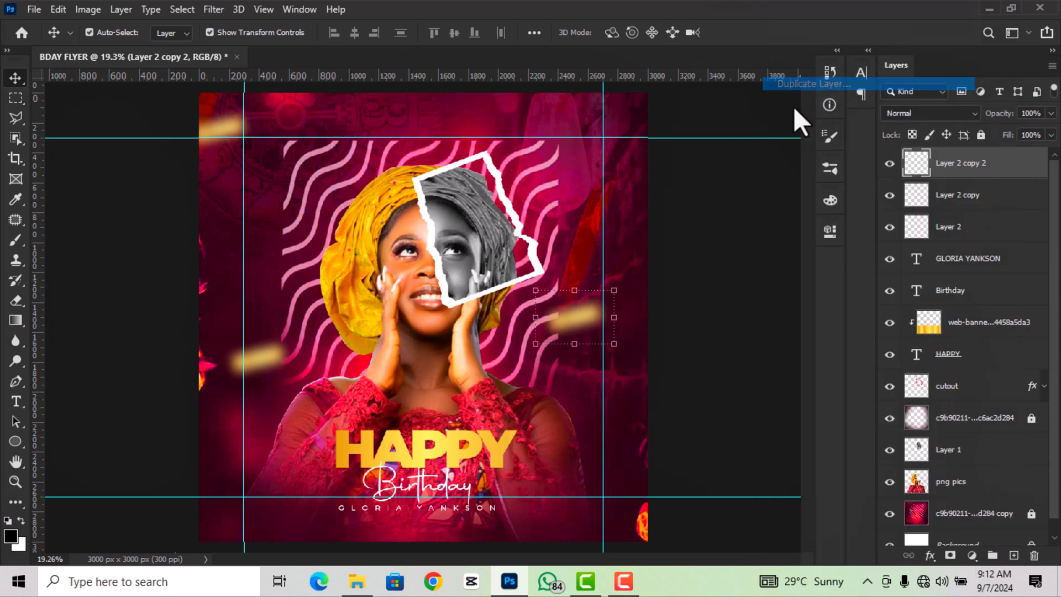
click(658, 149)
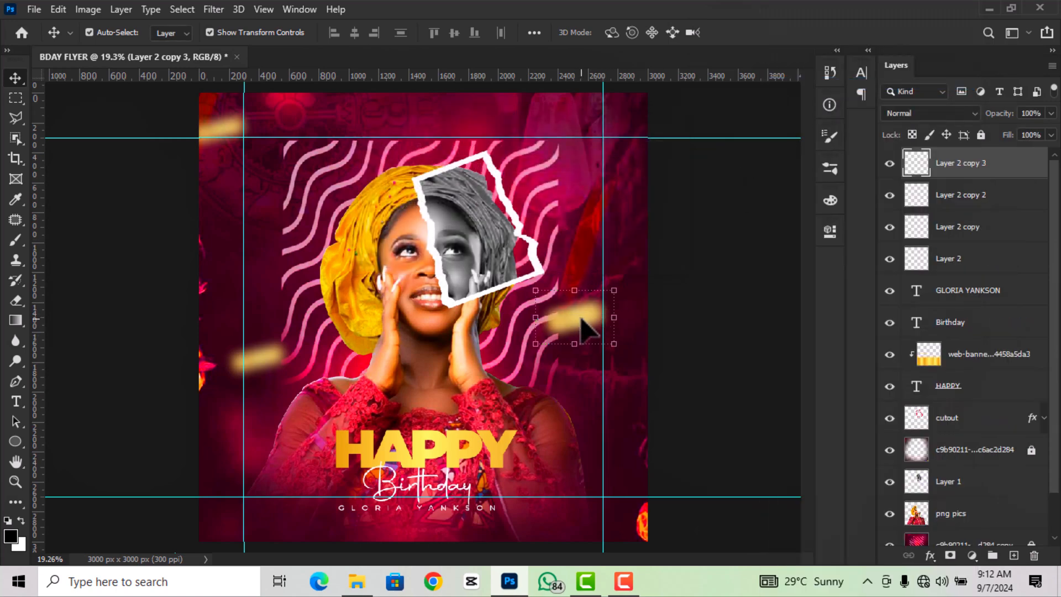
drag(582, 320, 581, 480)
scroll(563, 445, down, 4)
click(684, 391)
scroll(581, 473, up, 2)
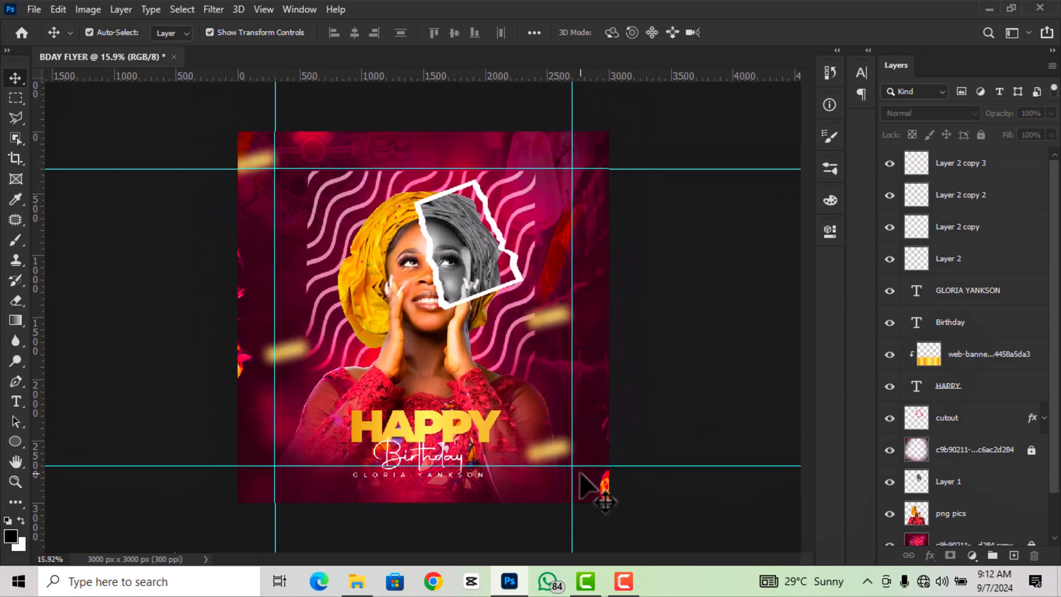
scroll(588, 485, up, 1)
scroll(591, 489, down, 1)
- Clear all canvas guides, leaving the finished flyer with its four gold confetti accents
click(275, 10)
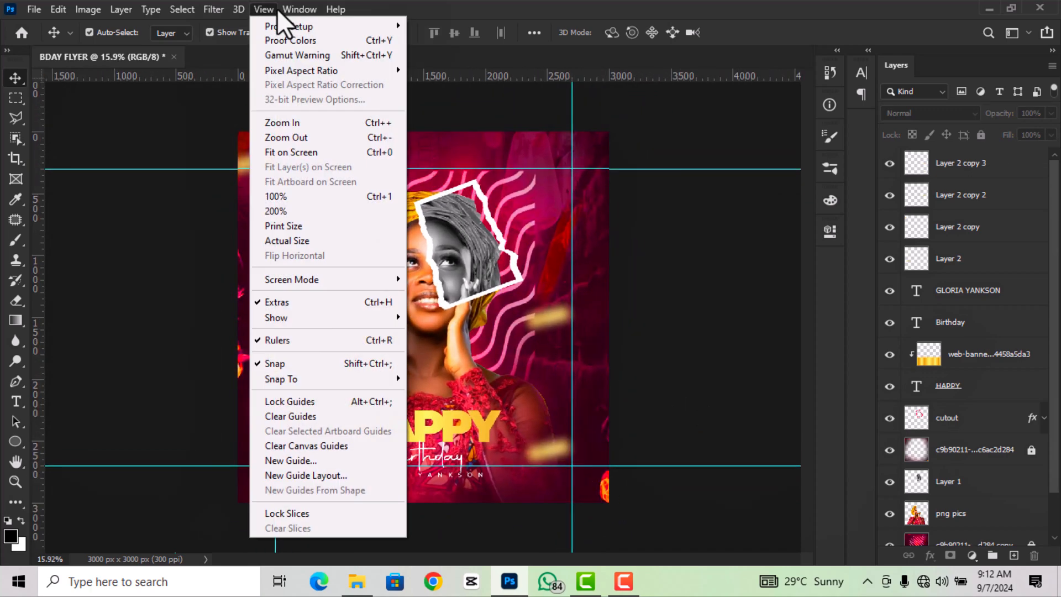
click(311, 448)
scroll(313, 365, up, 1)
scroll(454, 381, down, 1)
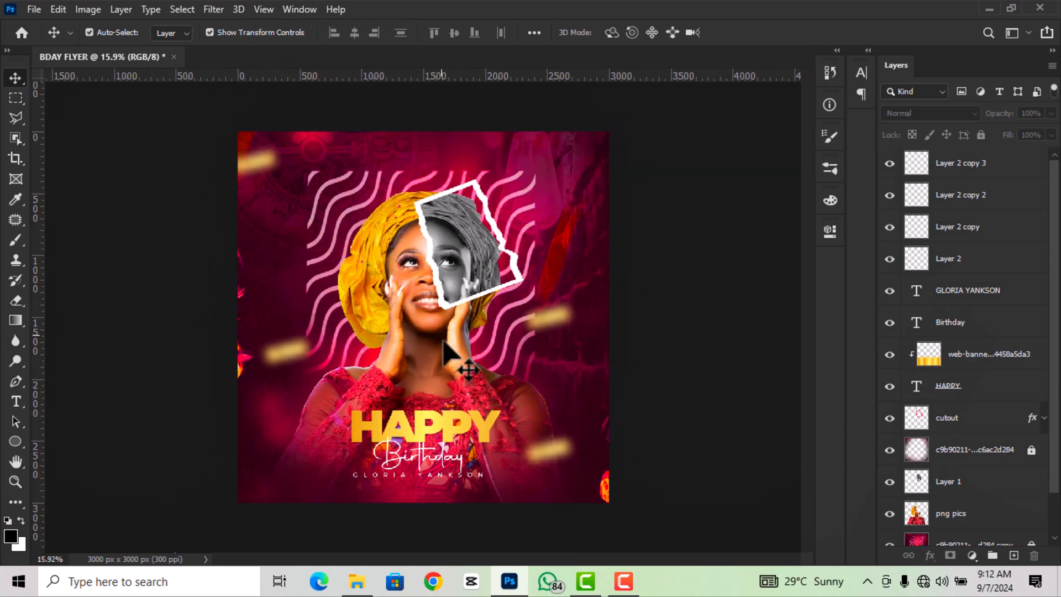
scroll(434, 329, up, 1)
scroll(432, 323, down, 1)
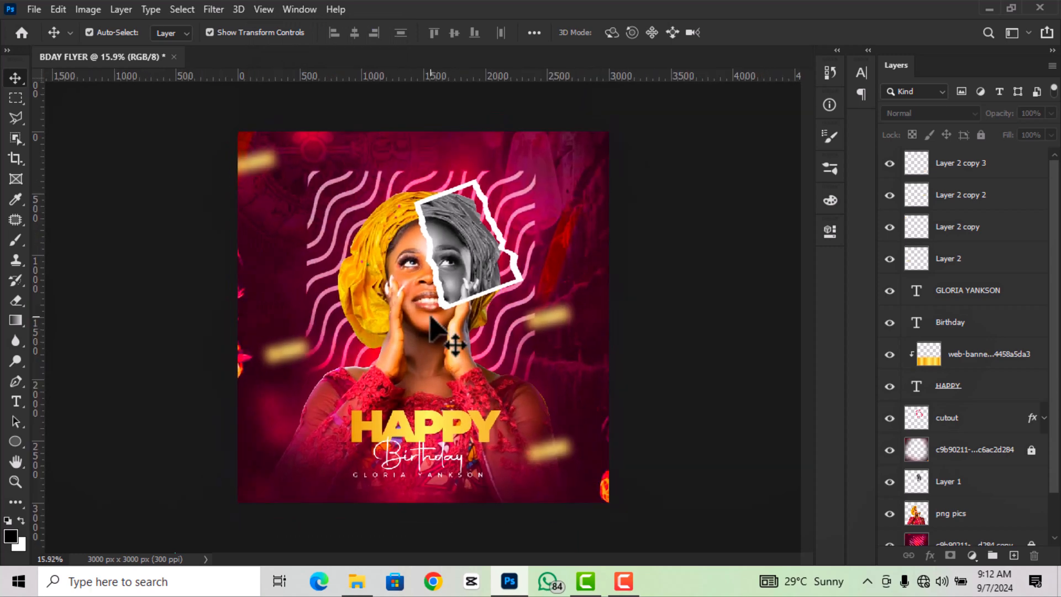